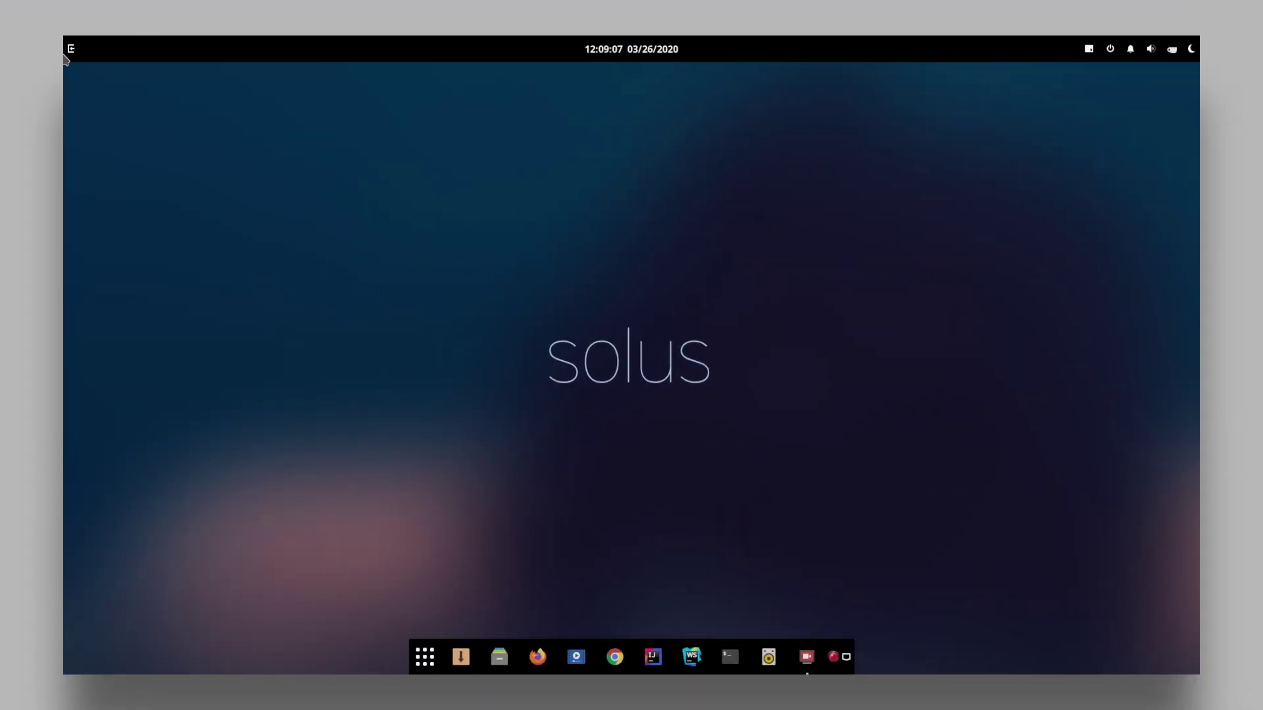
- Mute the system volume with the Raven Devices slider, then close Raven
key(super+a)
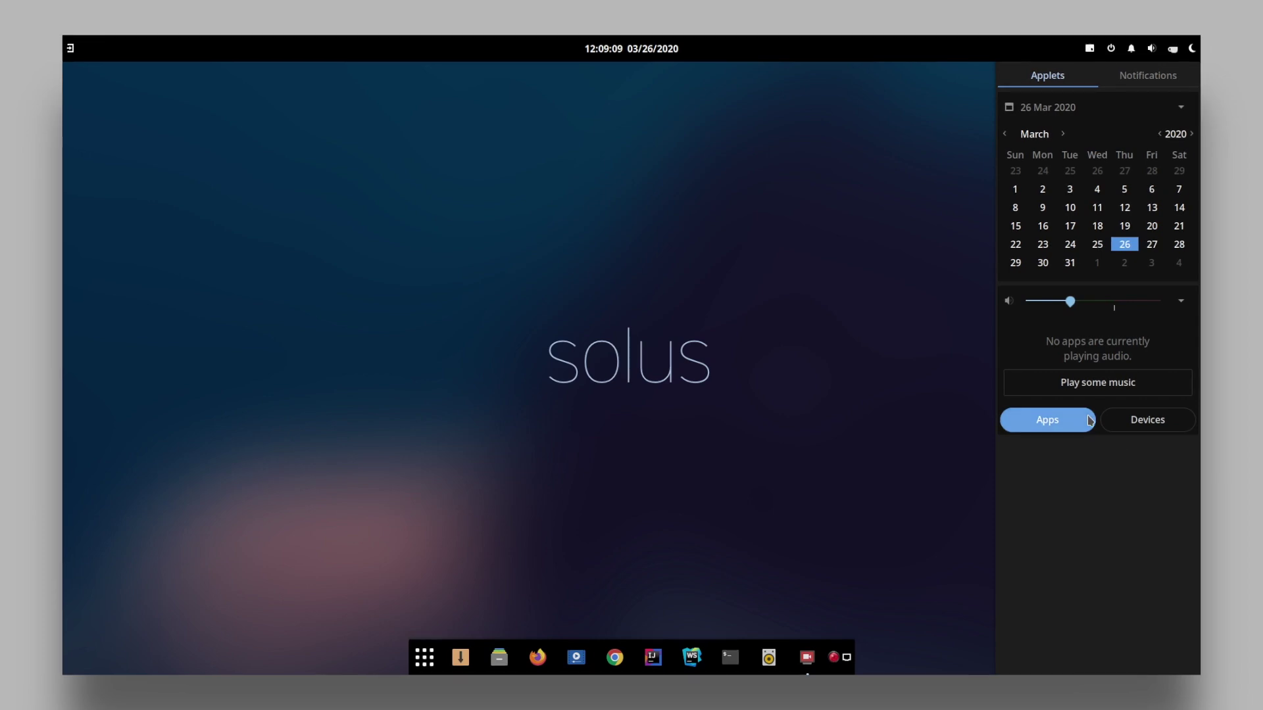
click(1134, 424)
drag(1070, 301, 960, 314)
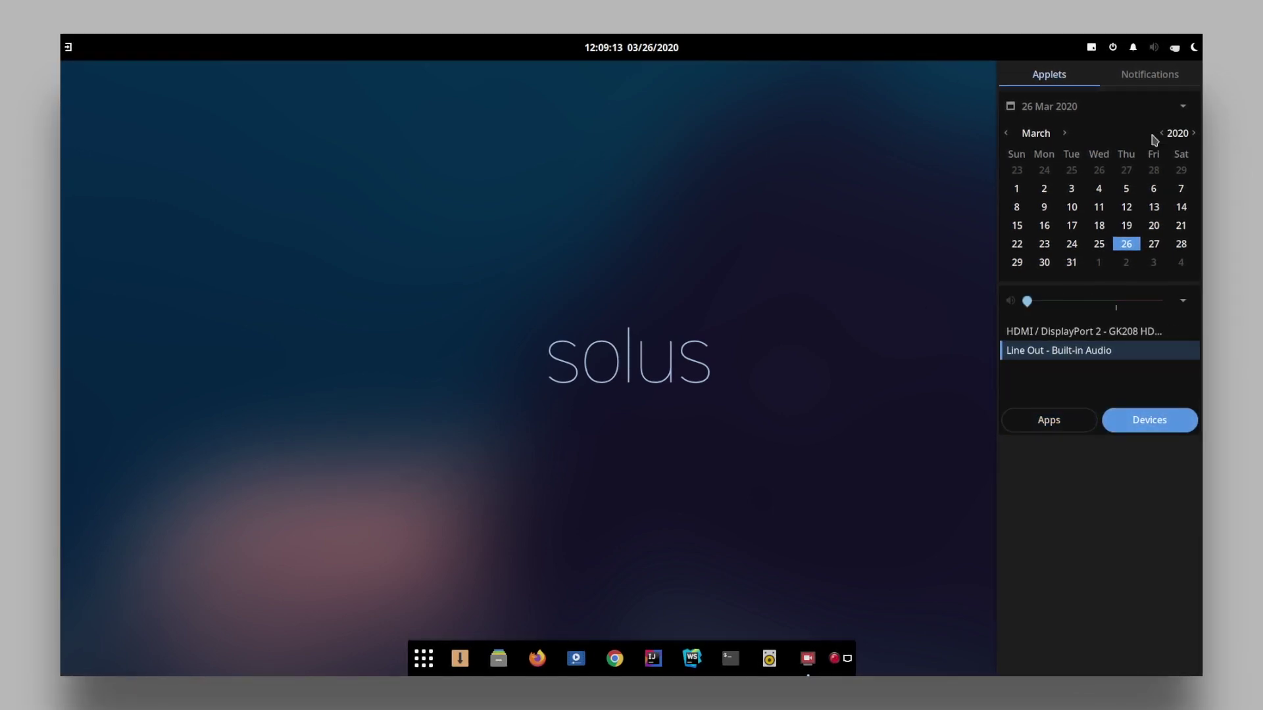
click(1148, 74)
click(747, 169)
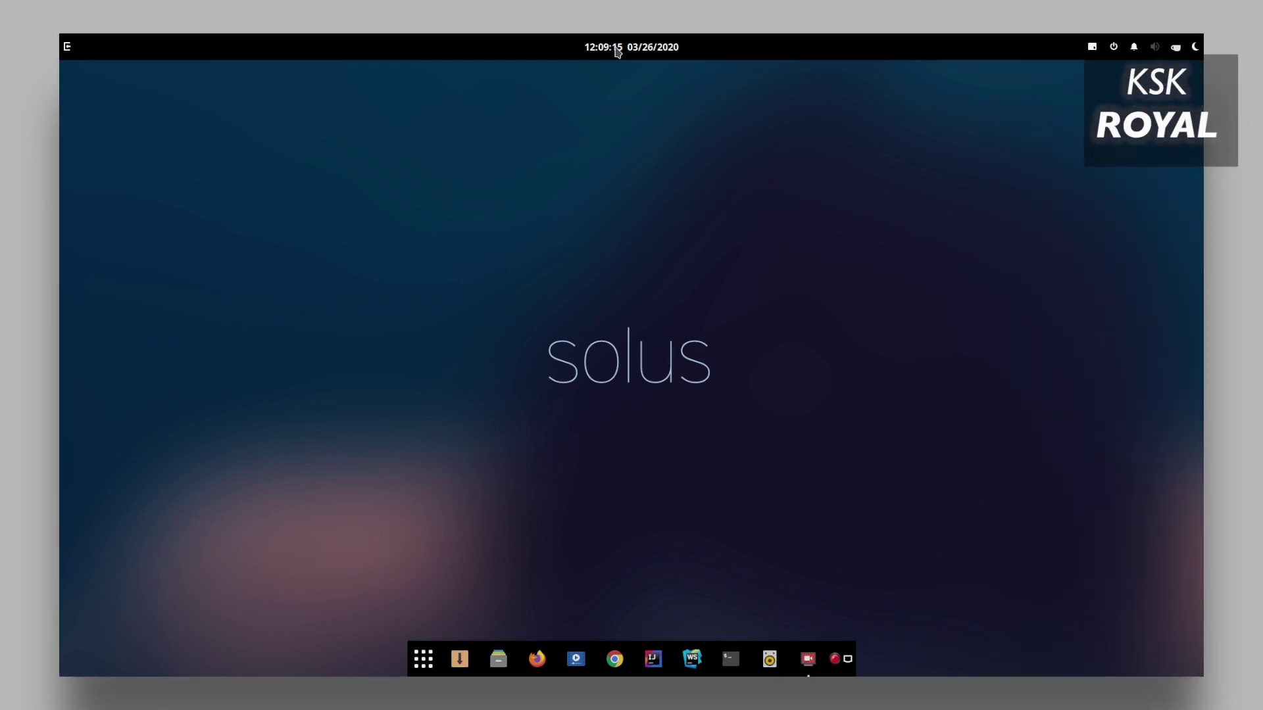
- View the clock applet's Preferences, then close them
right_click(658, 51)
click(668, 150)
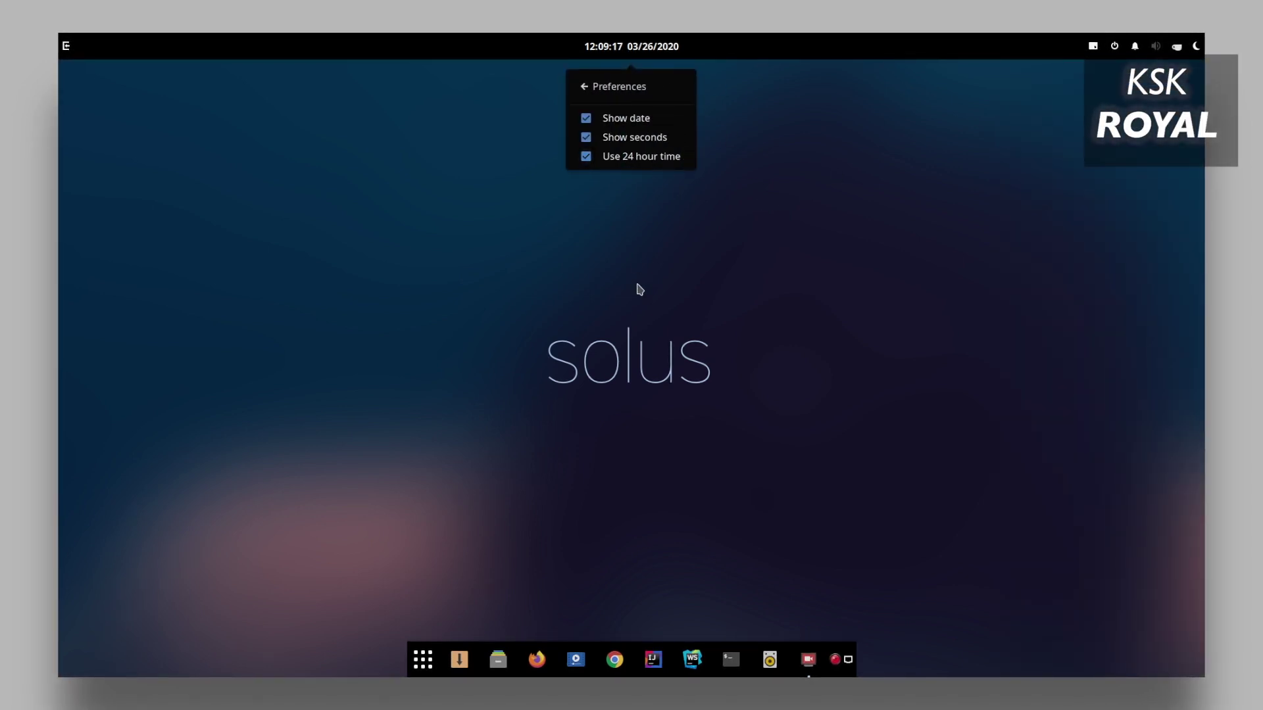
click(645, 349)
- Scroll through the application menu, then close it
click(422, 659)
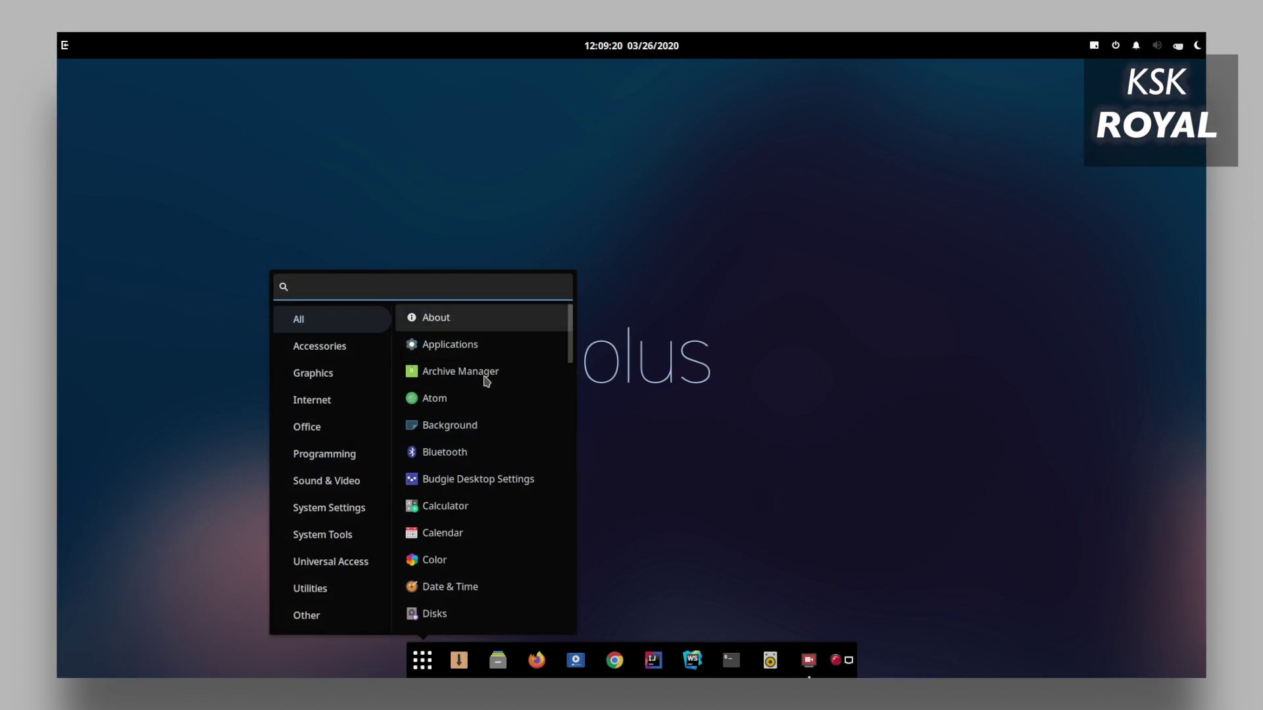
scroll(507, 522, down, 8)
scroll(507, 553, up, 8)
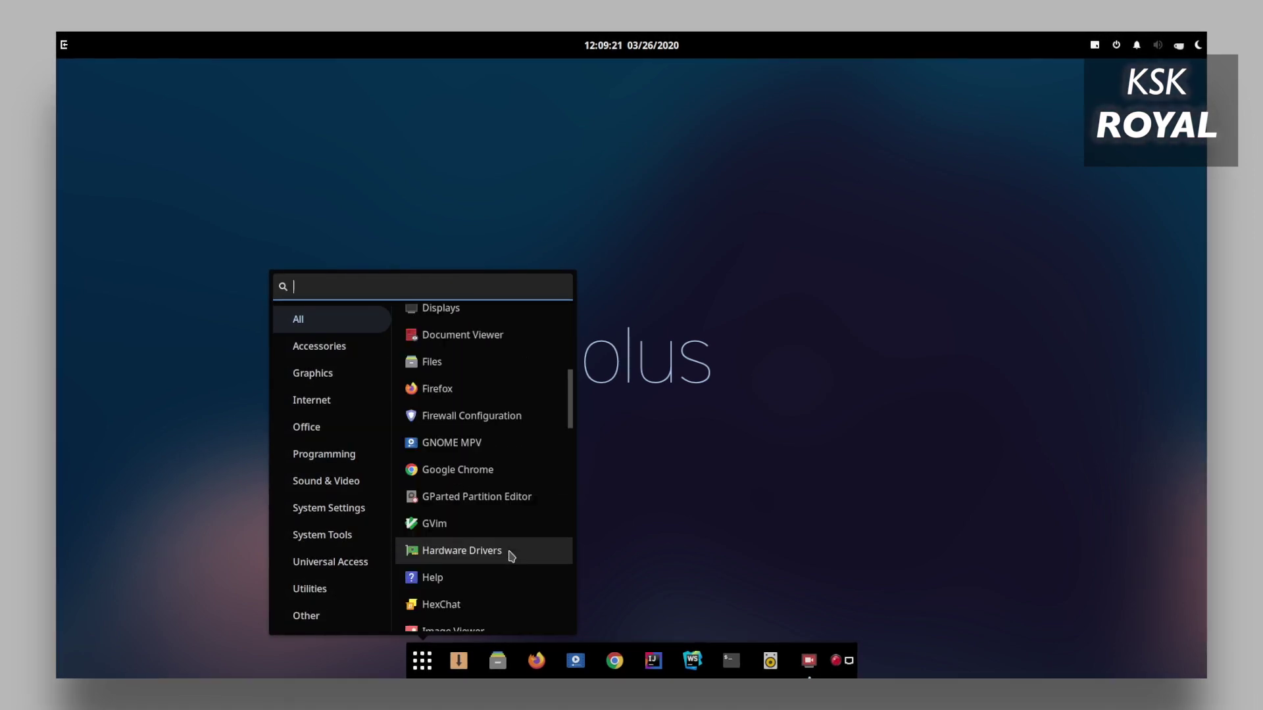
scroll(520, 454, down, 6)
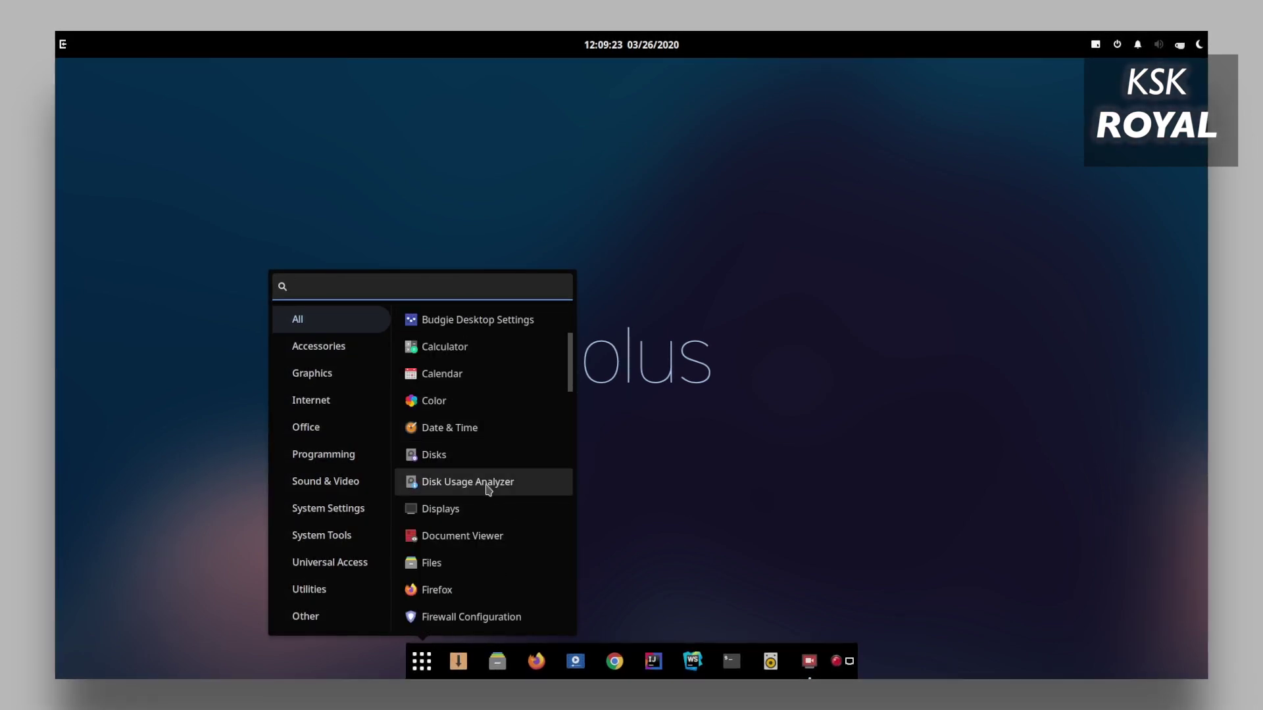
scroll(488, 490, up, 6)
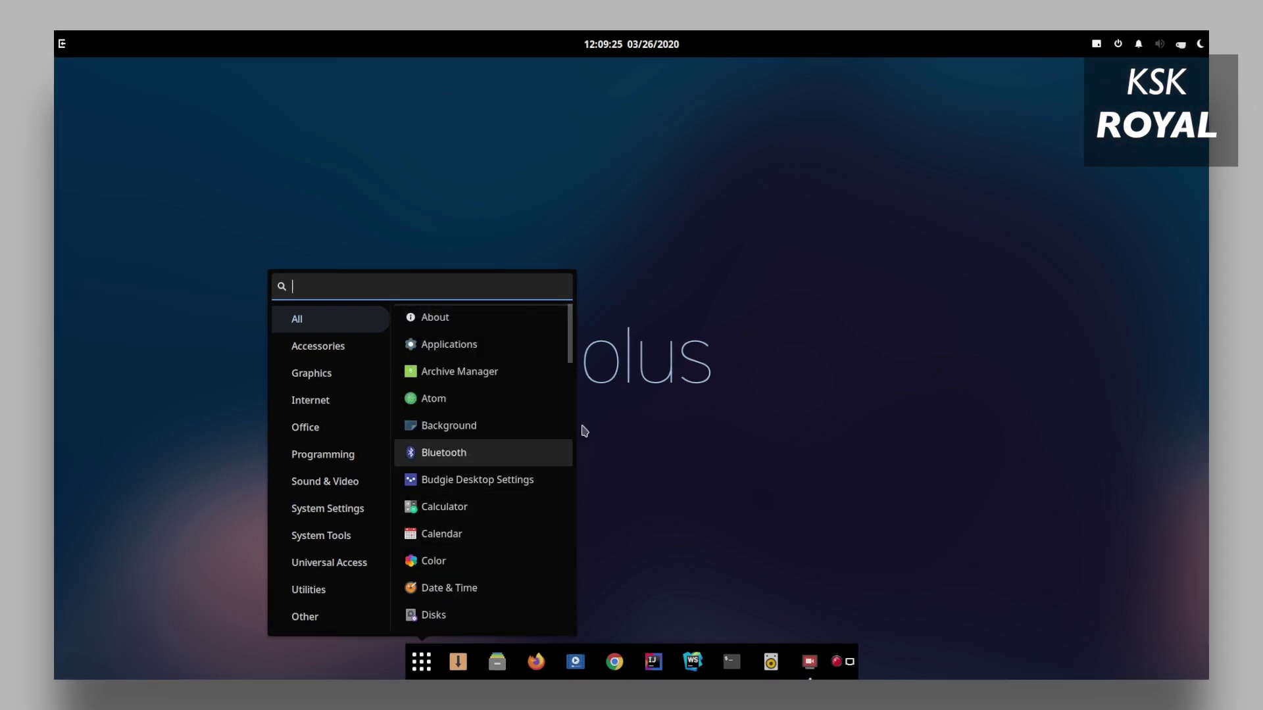
key(Escape)
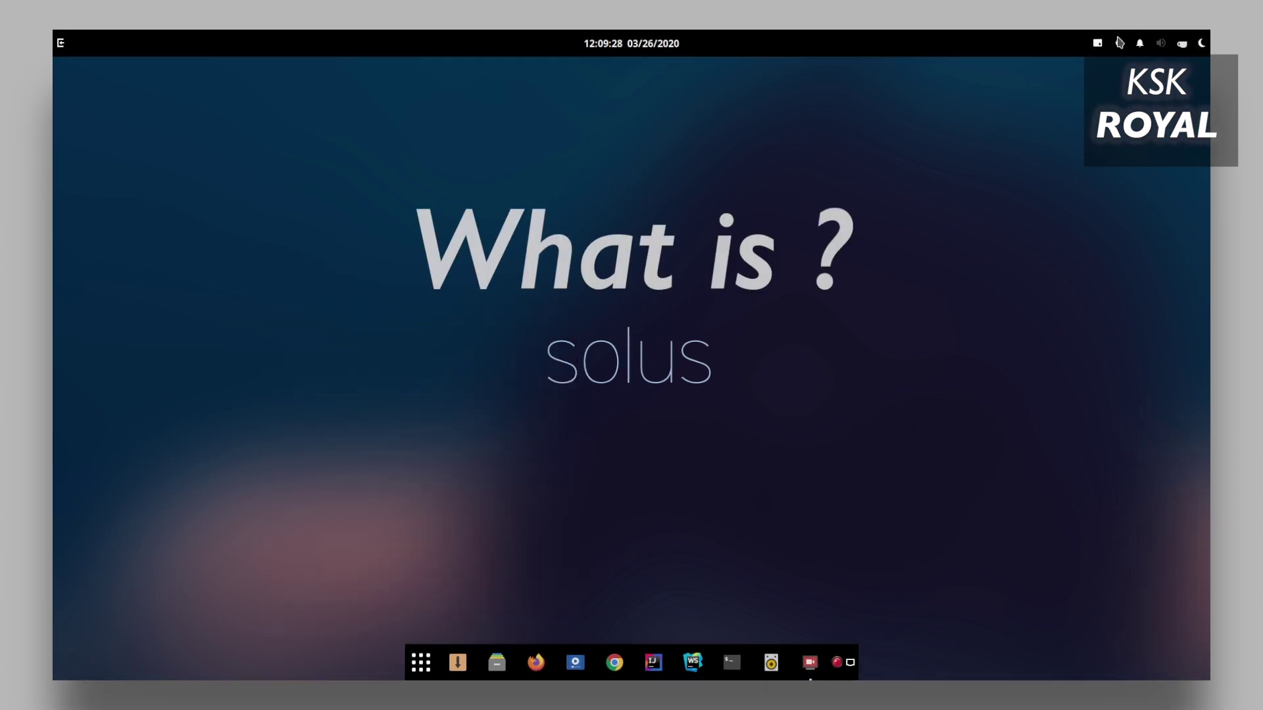
- Show the power menu with Lock, Suspend, Hibernate, Restart and Shutdown
click(1120, 42)
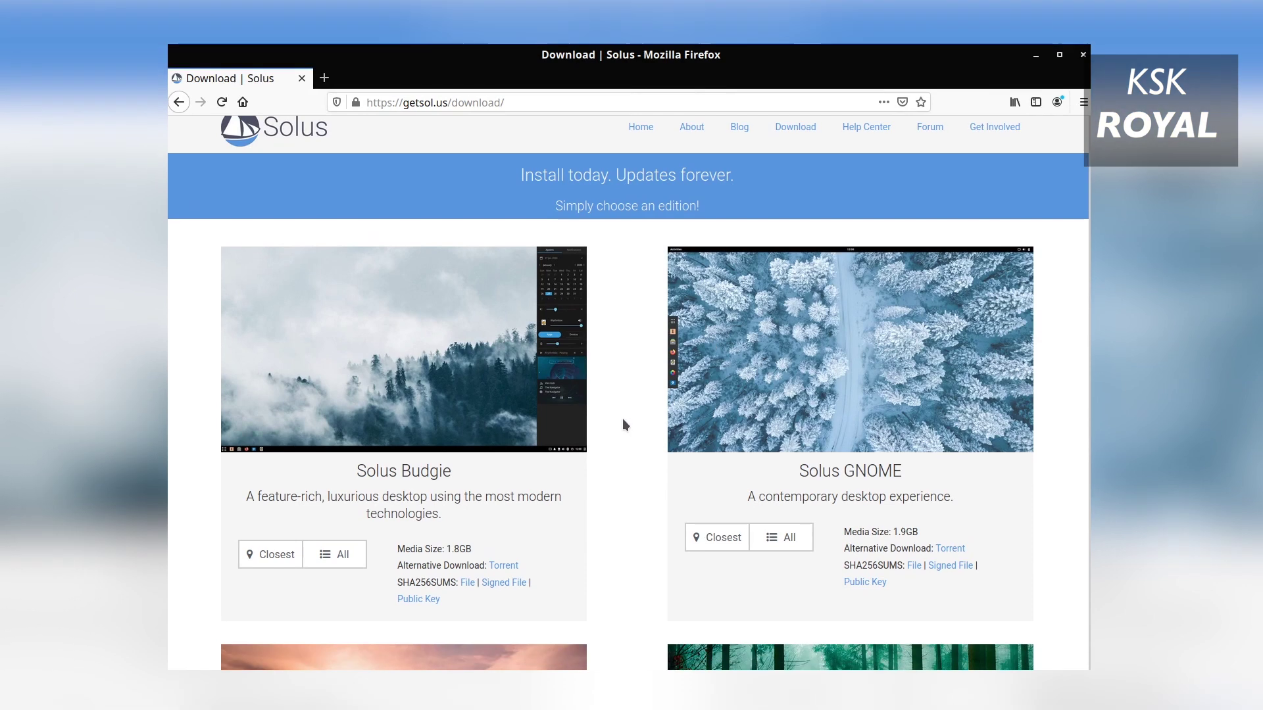
- Scroll the getsol.us download page down to the MATE, Plasma and More Information sections
scroll(623, 419, down, 3)
scroll(625, 424, down, 1)
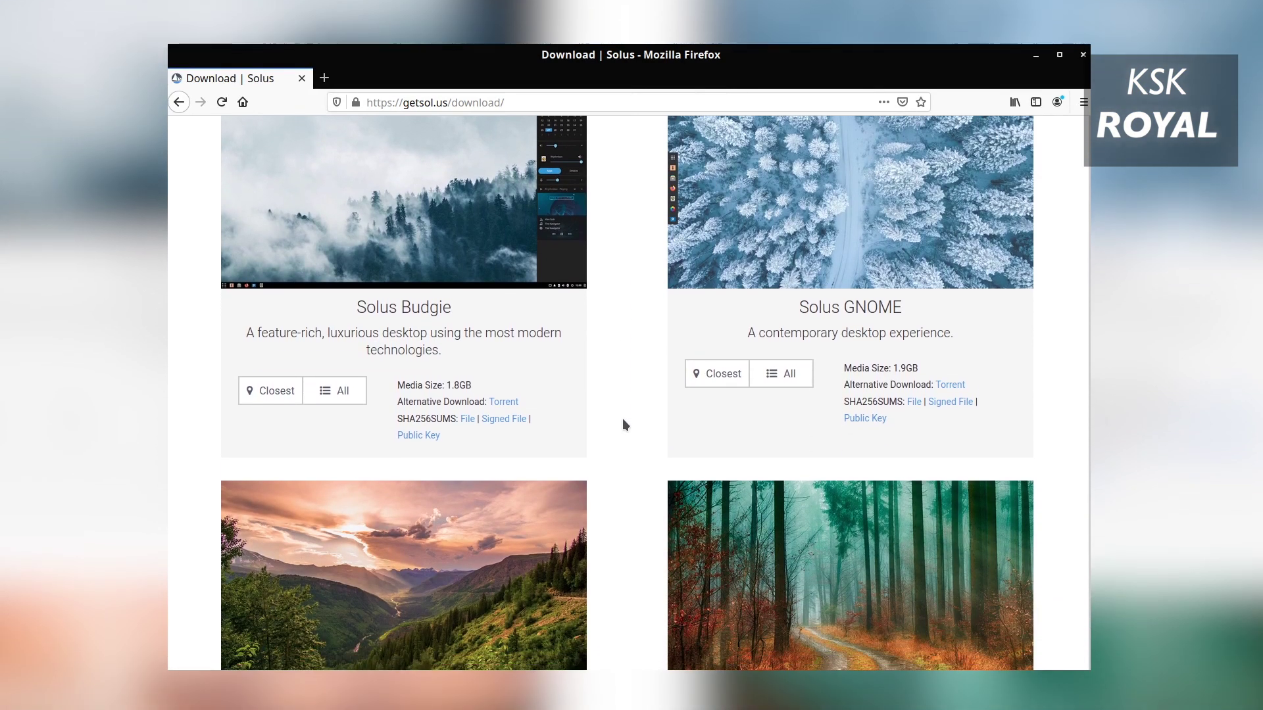
scroll(624, 424, down, 1)
scroll(625, 425, down, 3)
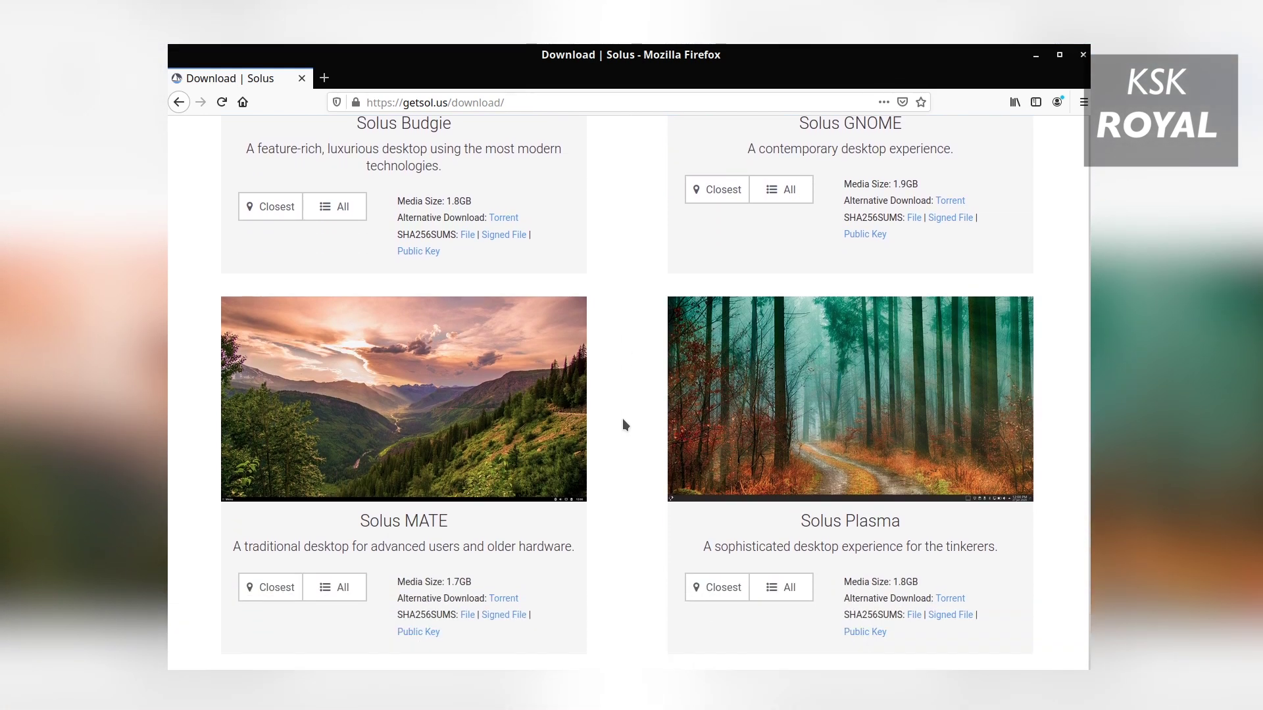
scroll(623, 420, down, 2)
scroll(623, 424, down, 2)
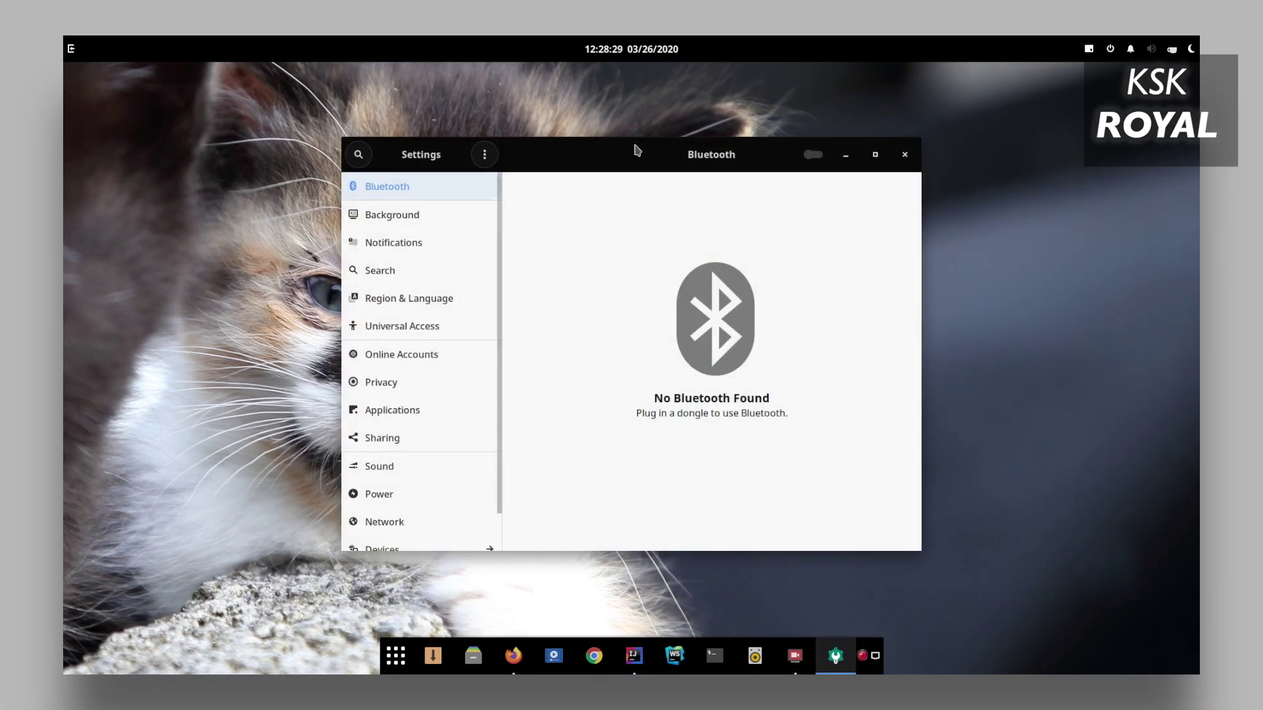
- Open the About page for Solus 4.1 Fortitude, highlight its version and memory, then check for updates
scroll(406, 521, down, 1)
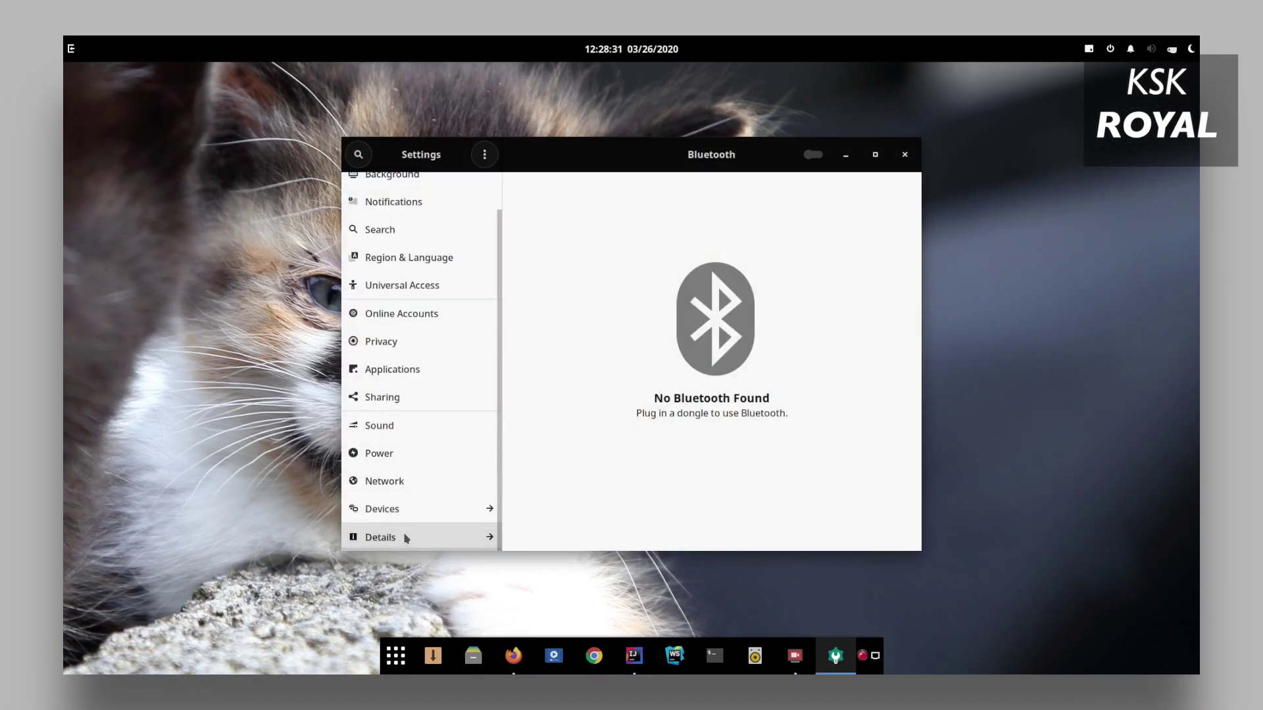
click(403, 536)
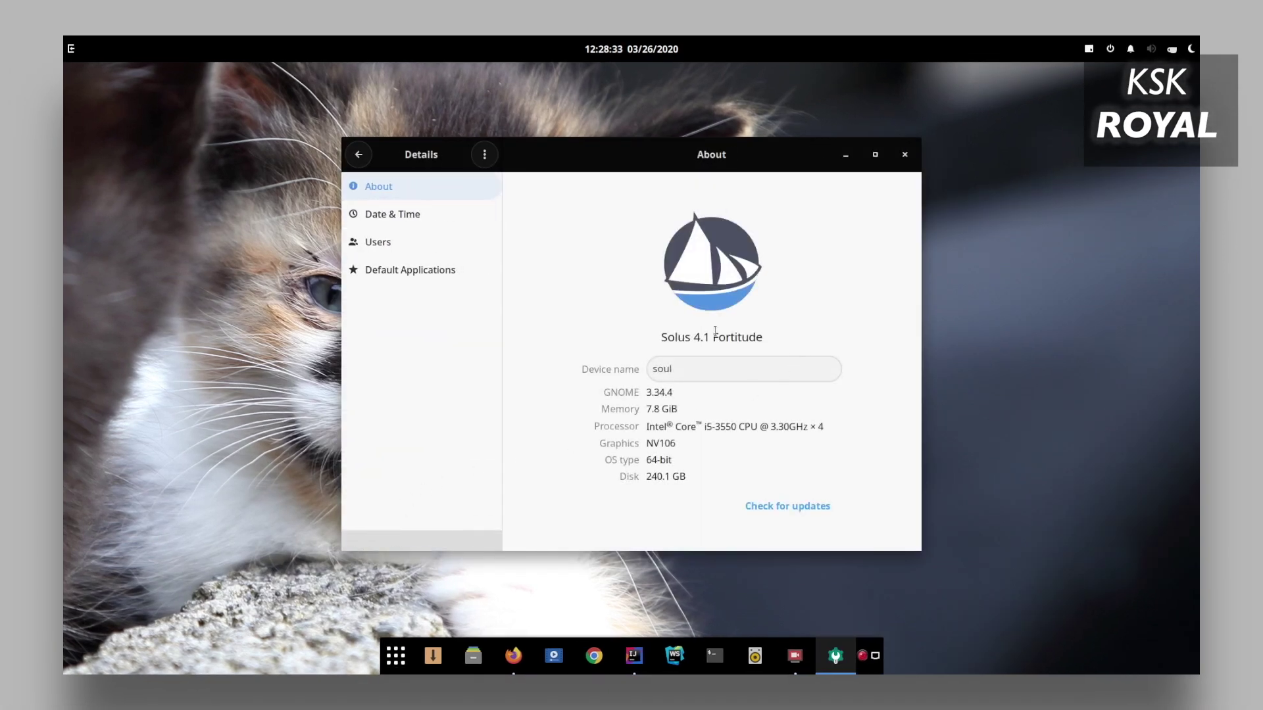
triple_click(814, 337)
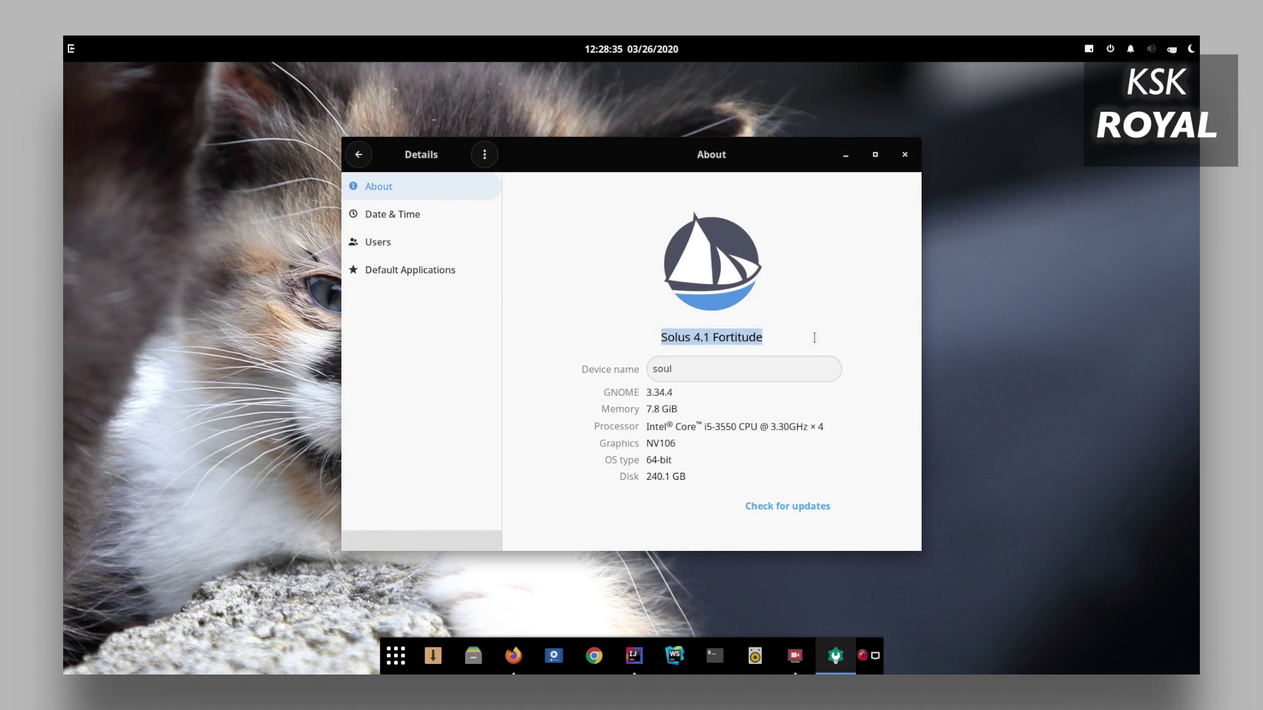
click(751, 330)
drag(650, 409, 671, 409)
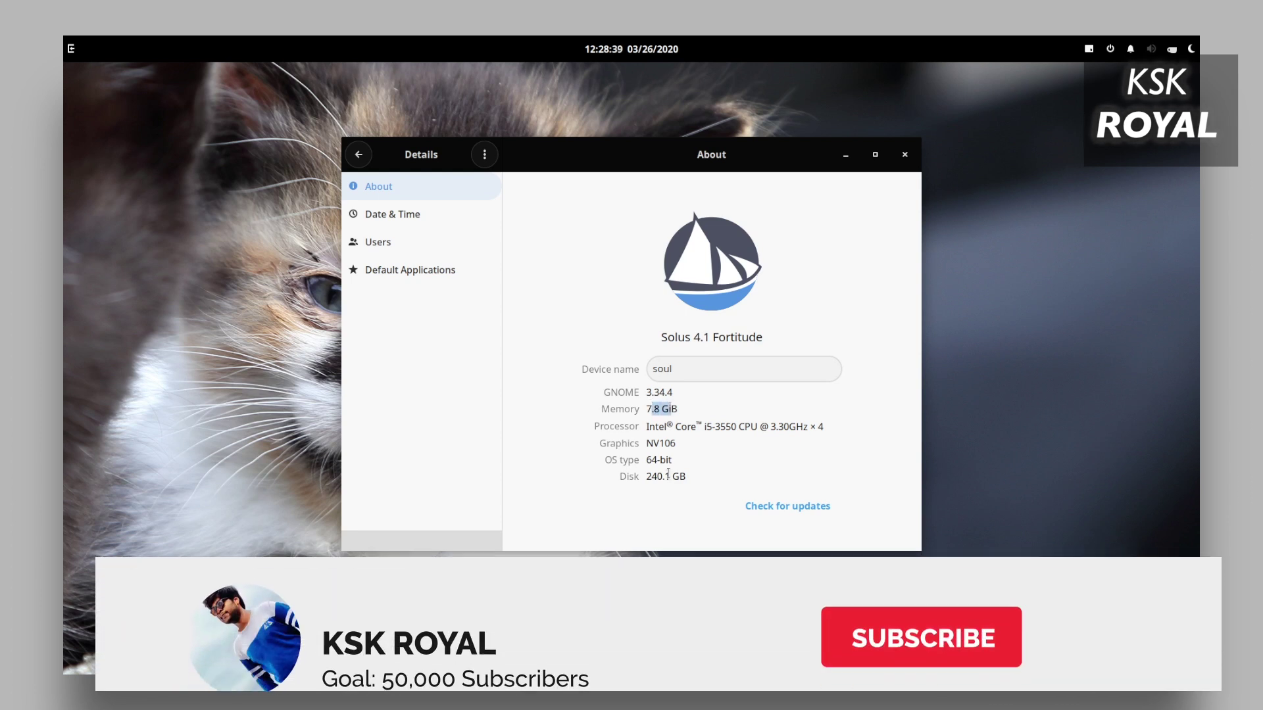
click(804, 515)
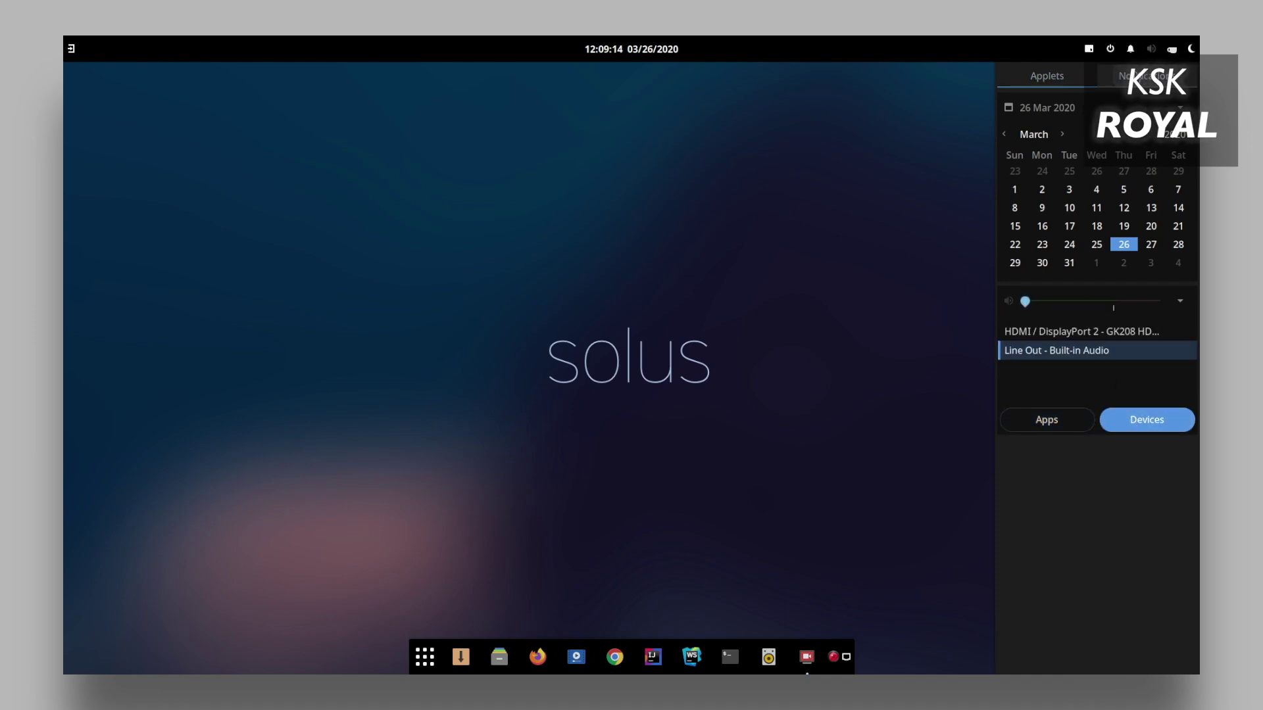
- Close the Raven sidebar, then view and dismiss the clock Preferences
click(1146, 77)
click(761, 217)
right_click(616, 53)
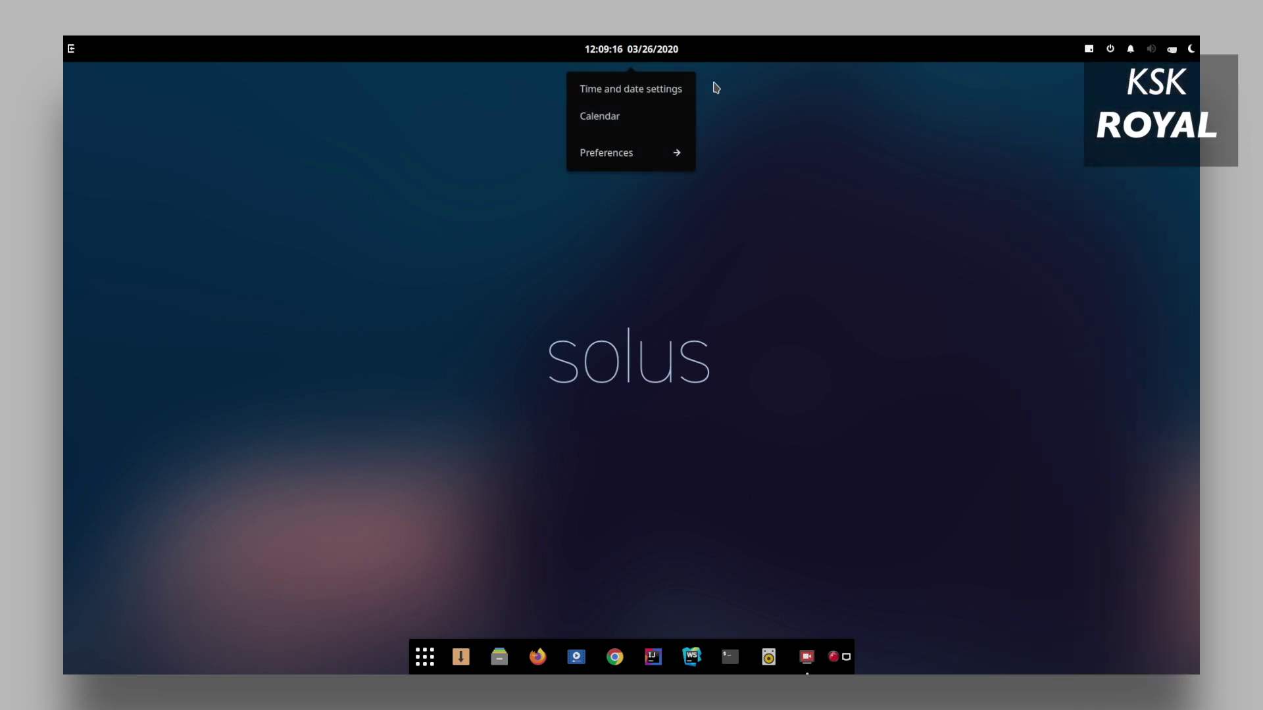
click(665, 154)
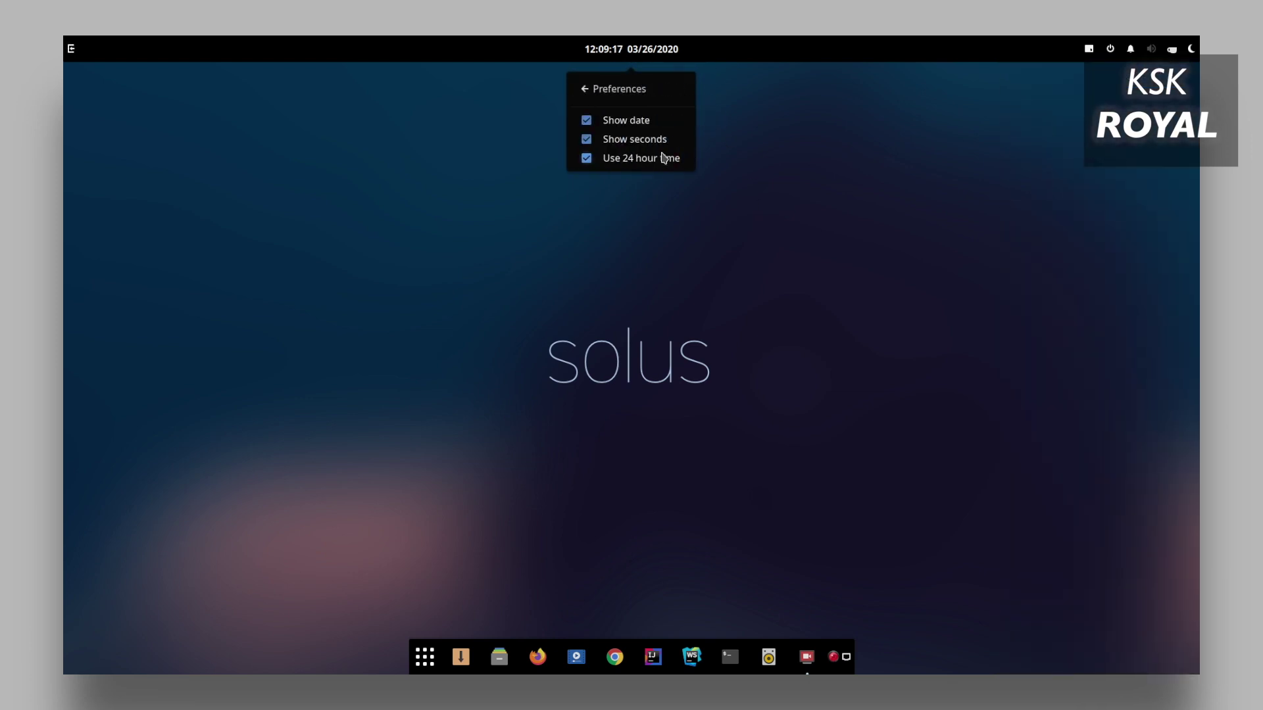
click(647, 340)
- Browse the application menu list up and down, leaving the menu open
click(425, 656)
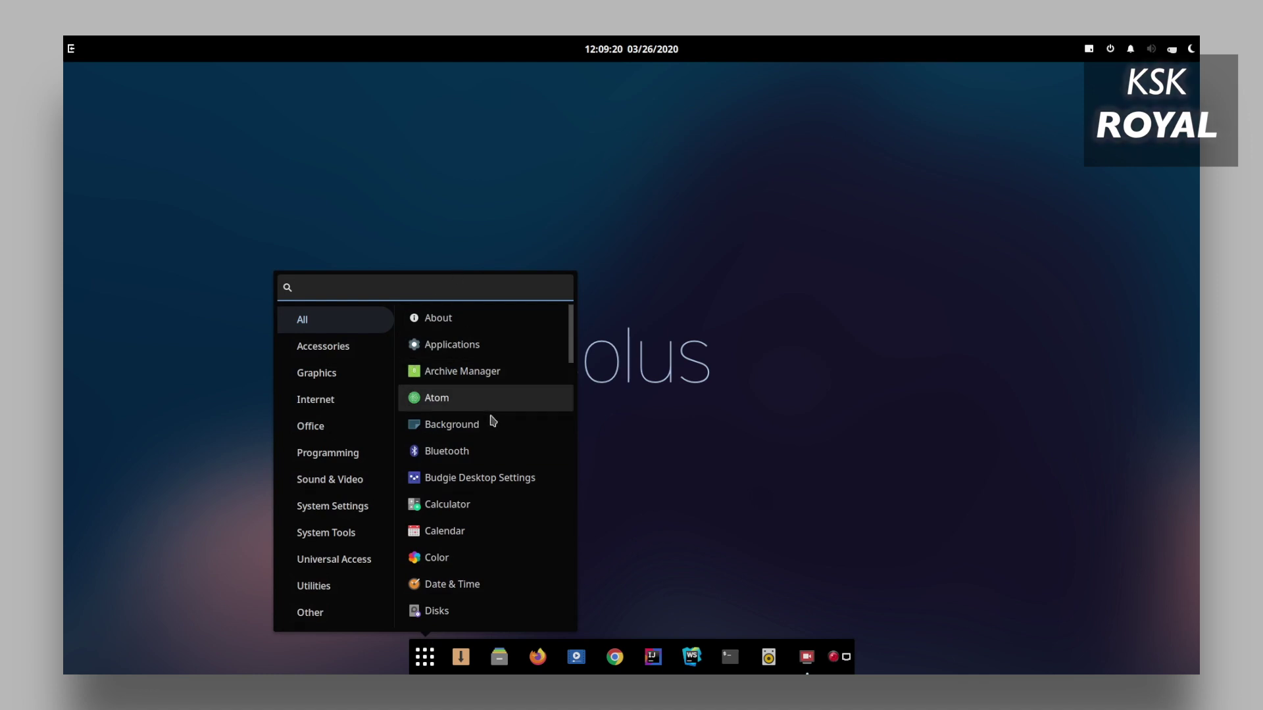
scroll(503, 473, down, 3)
scroll(510, 531, down, 4)
scroll(510, 546, up, 7)
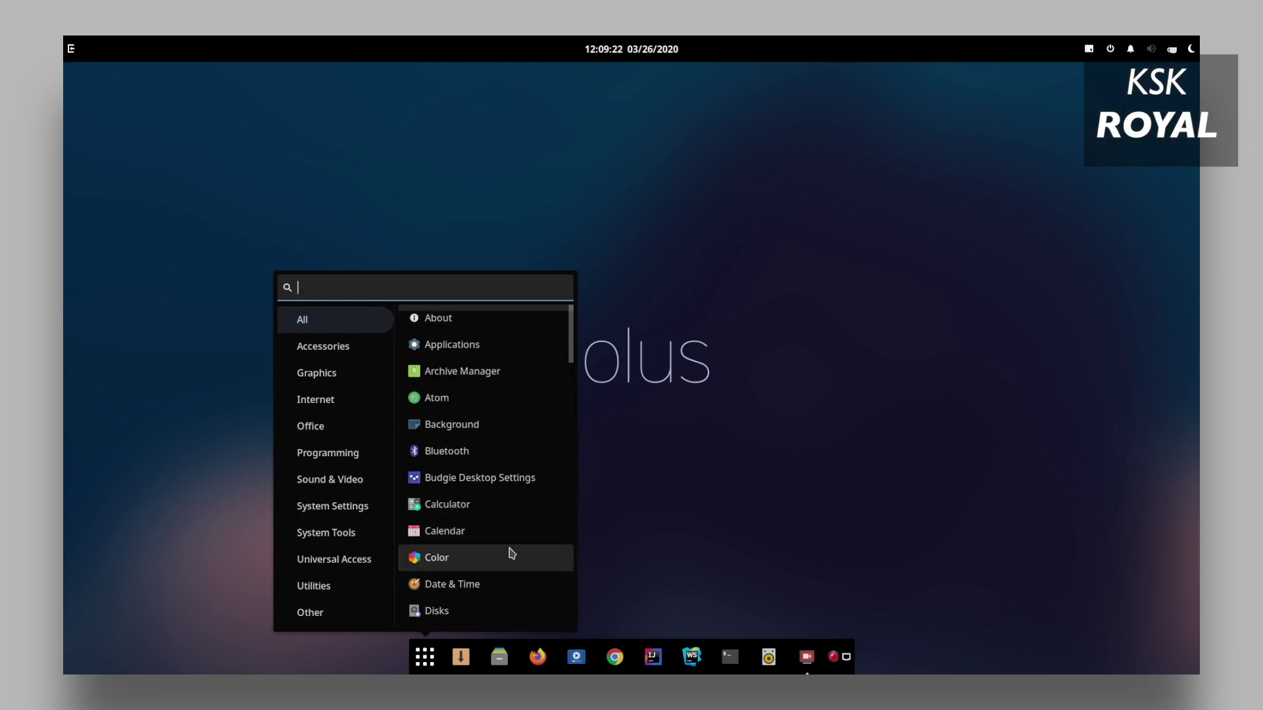
scroll(535, 431, down, 5)
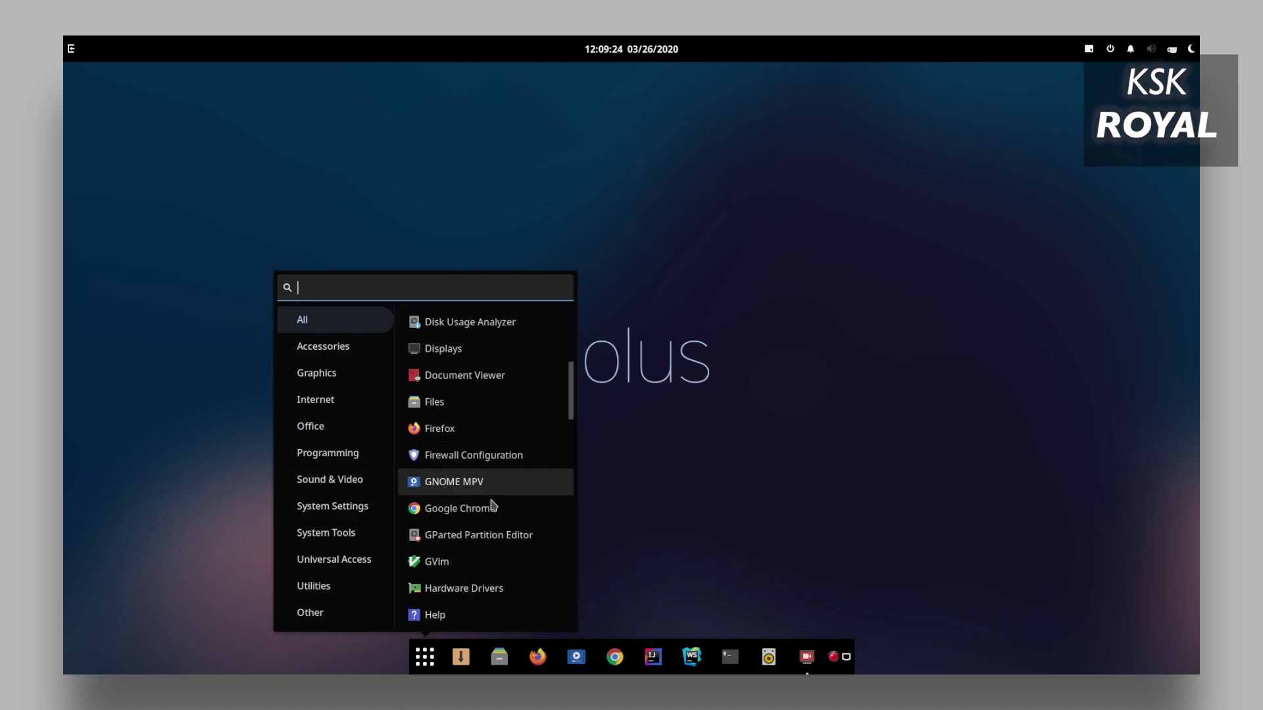
scroll(498, 527, up, 3)
scroll(498, 528, up, 3)
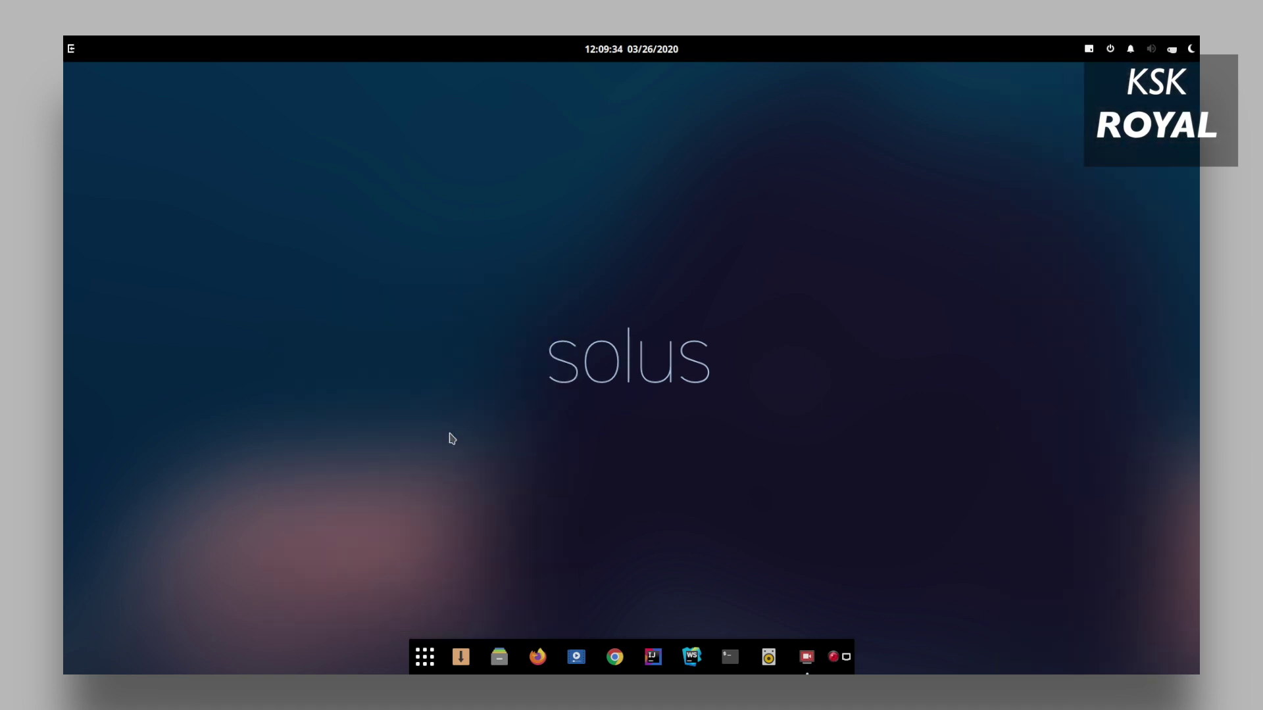
click(419, 670)
- Open a terminal and run neofetch to display system information
click(696, 477)
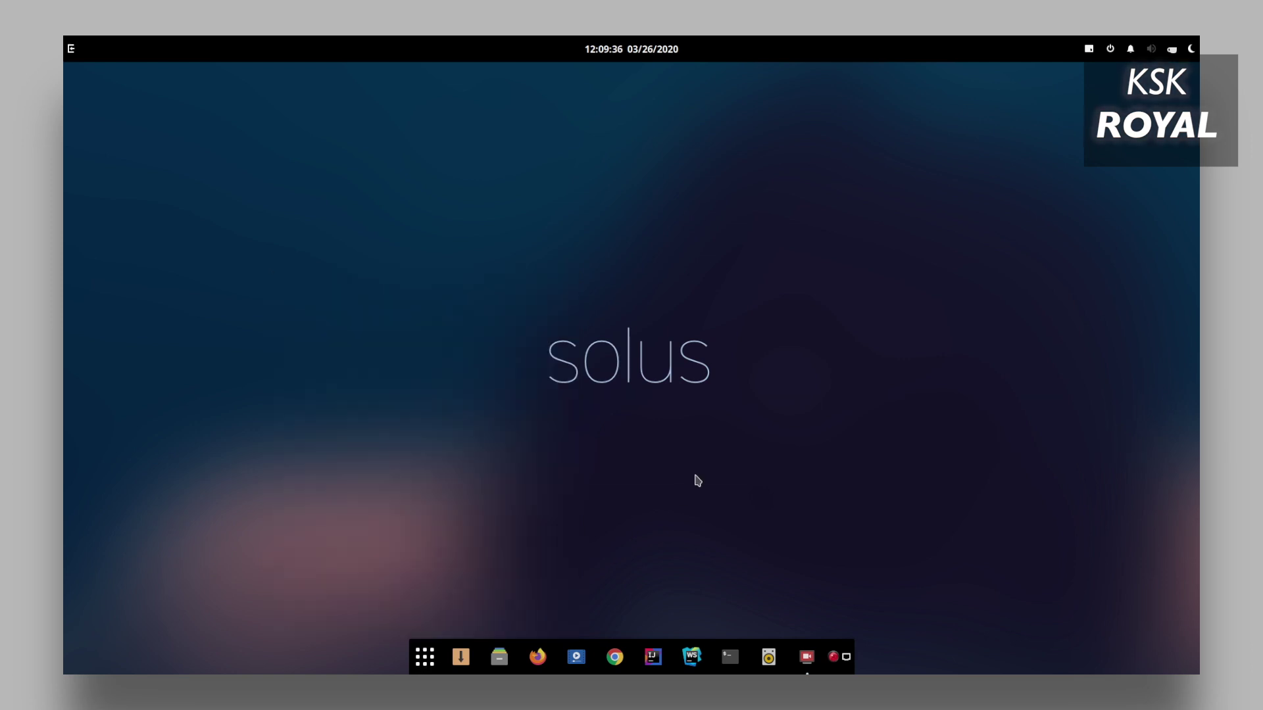
click(730, 657)
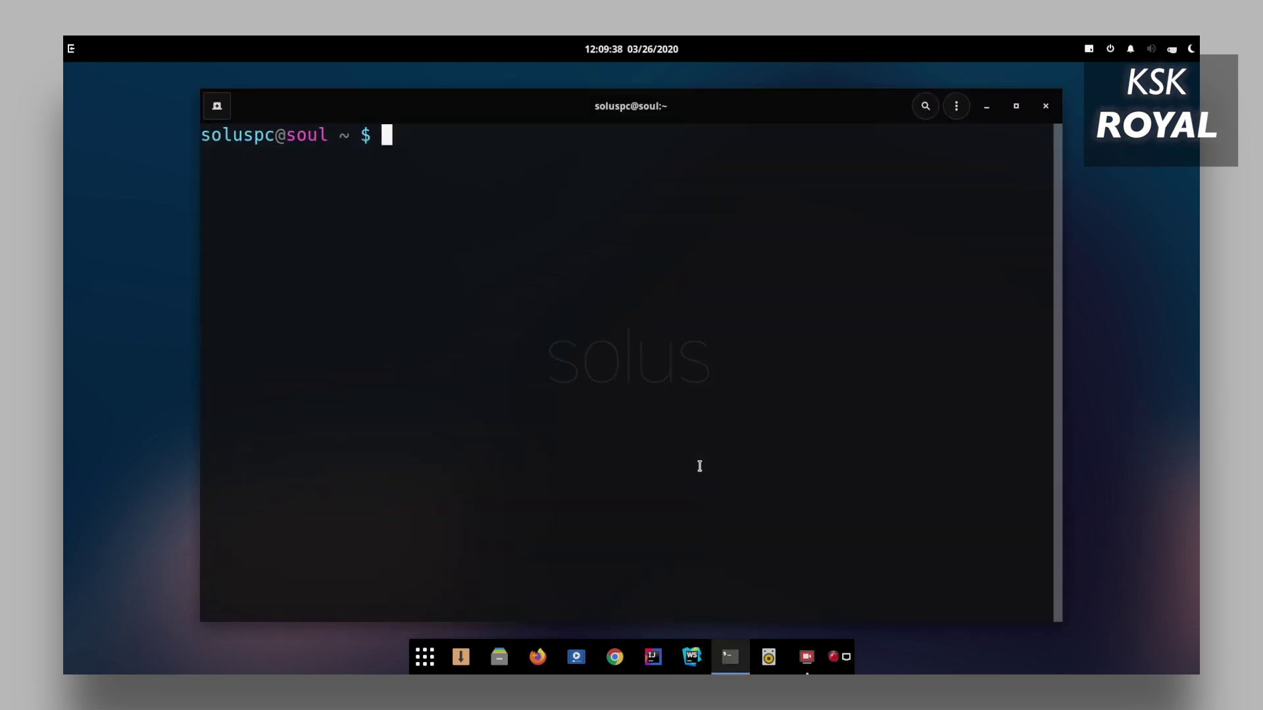
text(neofetc)
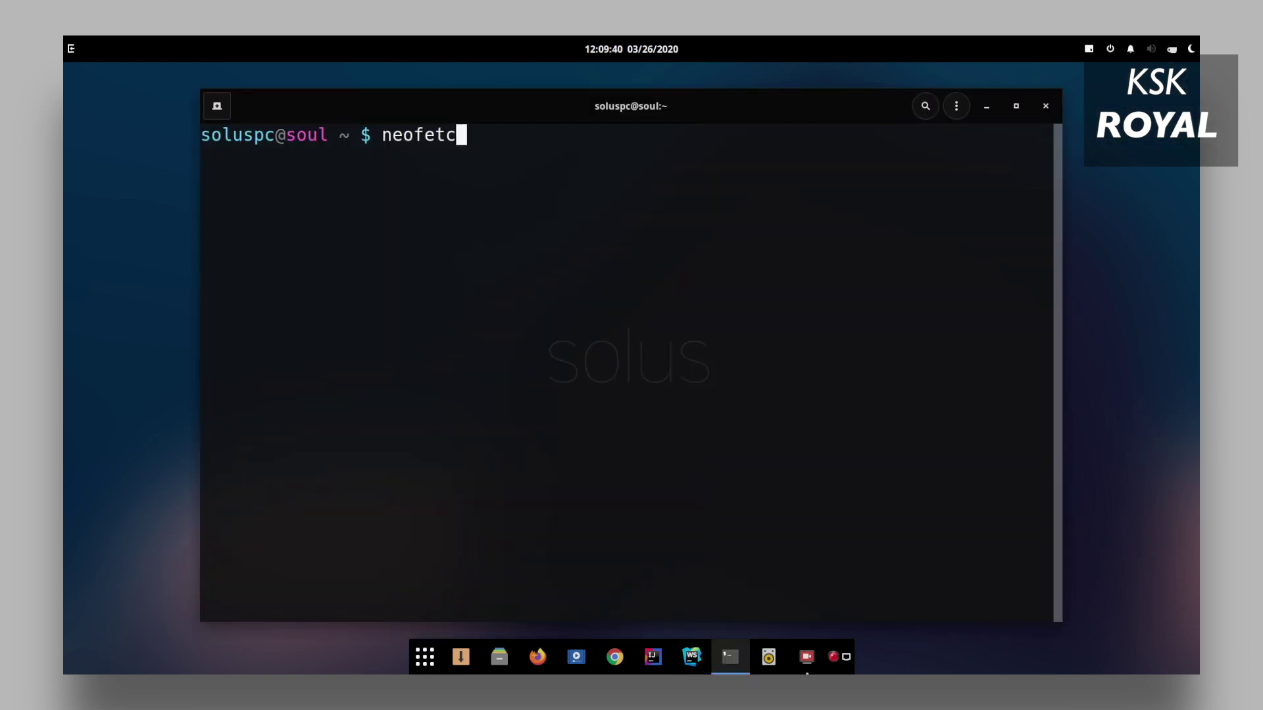
text(h)
key(Return)
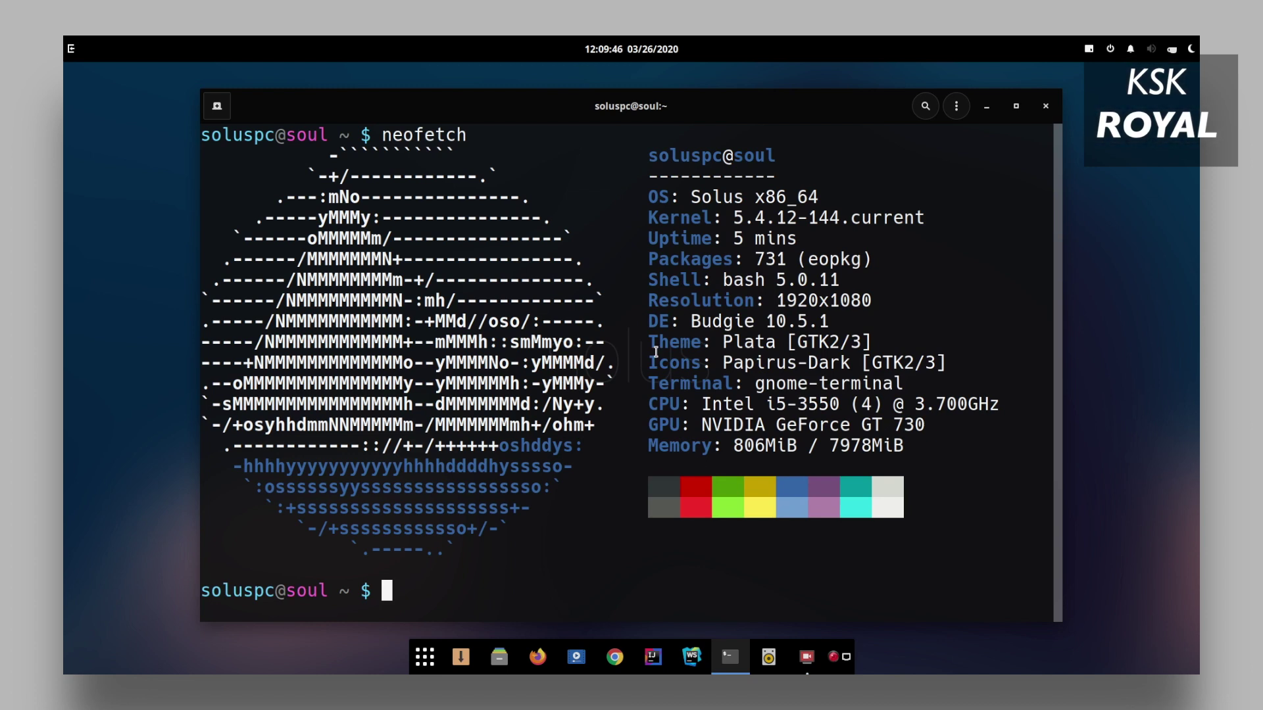
- Highlight the OS name, kernel, eopkg and Budgie 10.5.1 entries in the neofetch output
drag(689, 197, 820, 192)
drag(735, 218, 913, 209)
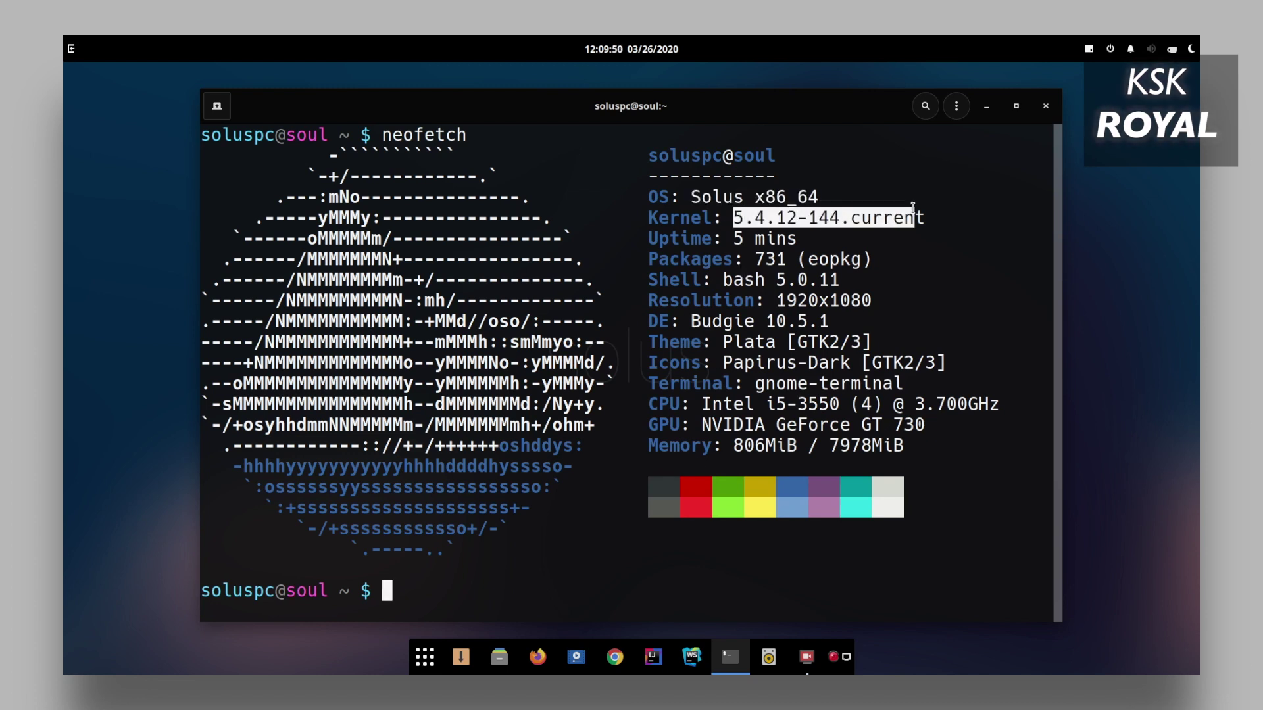
drag(809, 262, 861, 261)
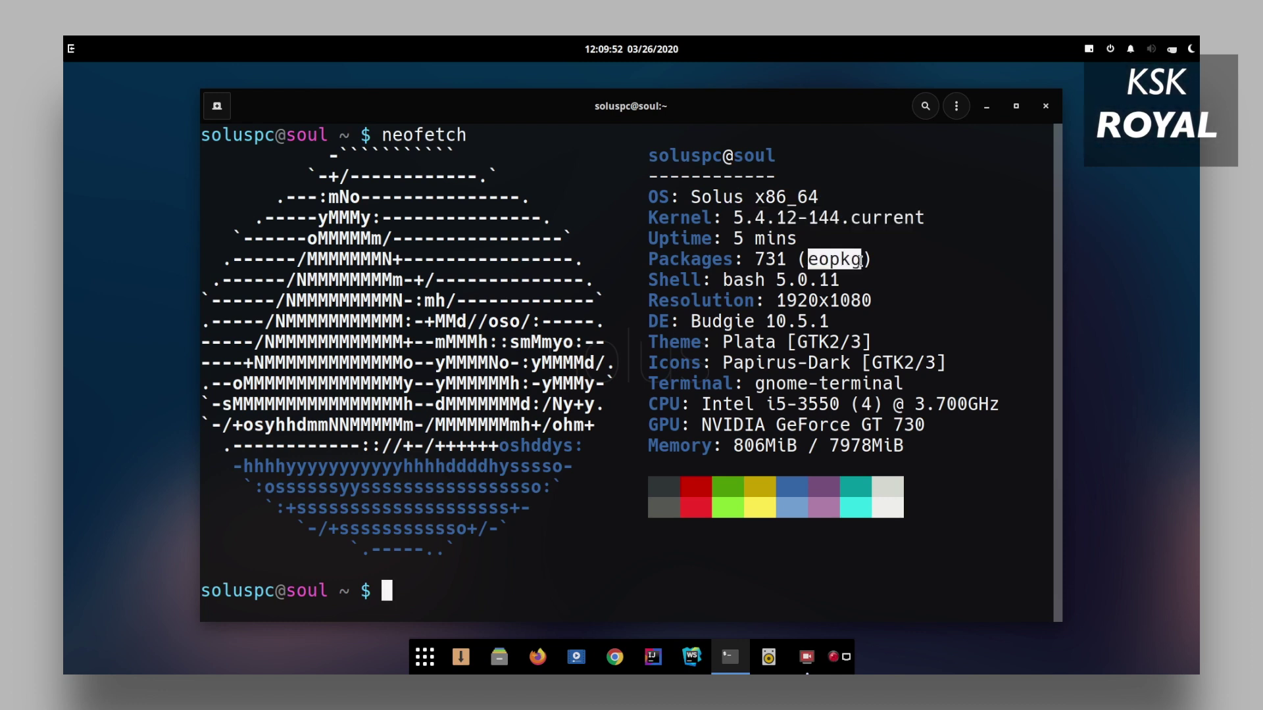
mouse_move(692, 321)
mouse_down()
mouse_move(835, 323)
mouse_move(696, 321)
mouse_up()
double_click(737, 320)
click(522, 602)
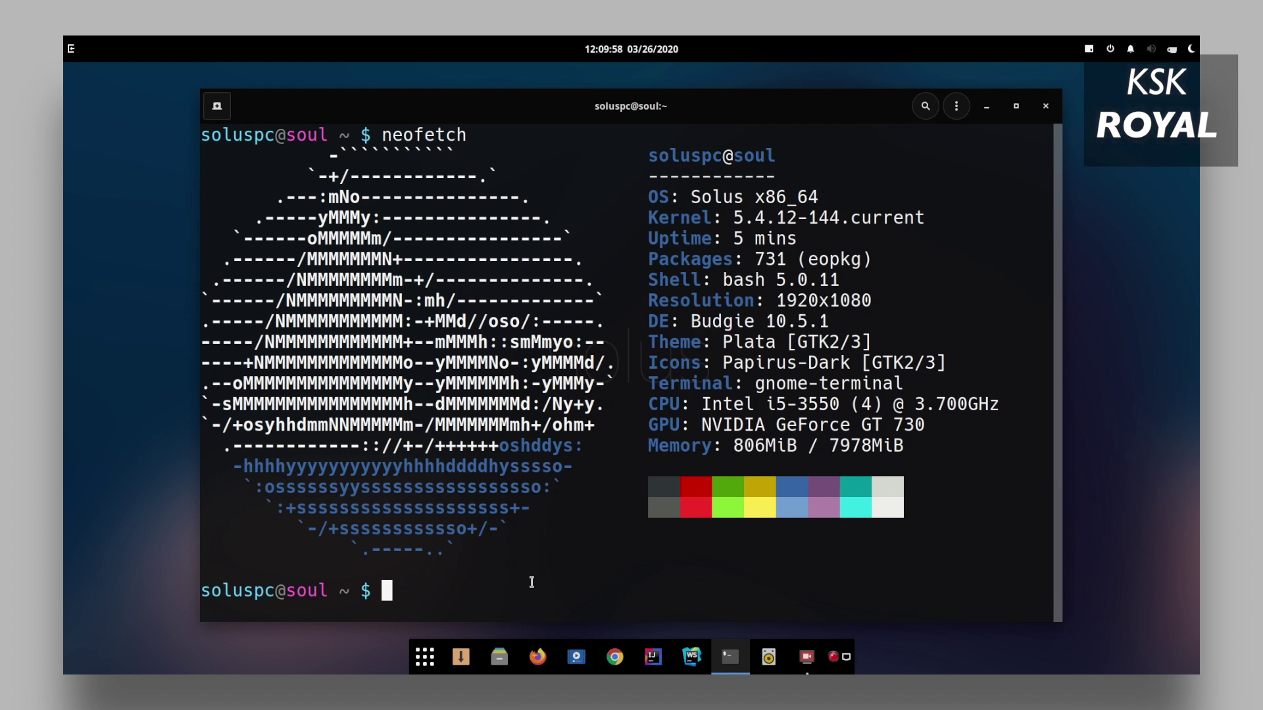
- Run sudo eopkg install gnome-tweaks and enter the administrator password
text(sudo)
text( ap)
key(BackSpace)
key(BackSpace)
text(eopkg install gnome-tweaks)
key(Return)
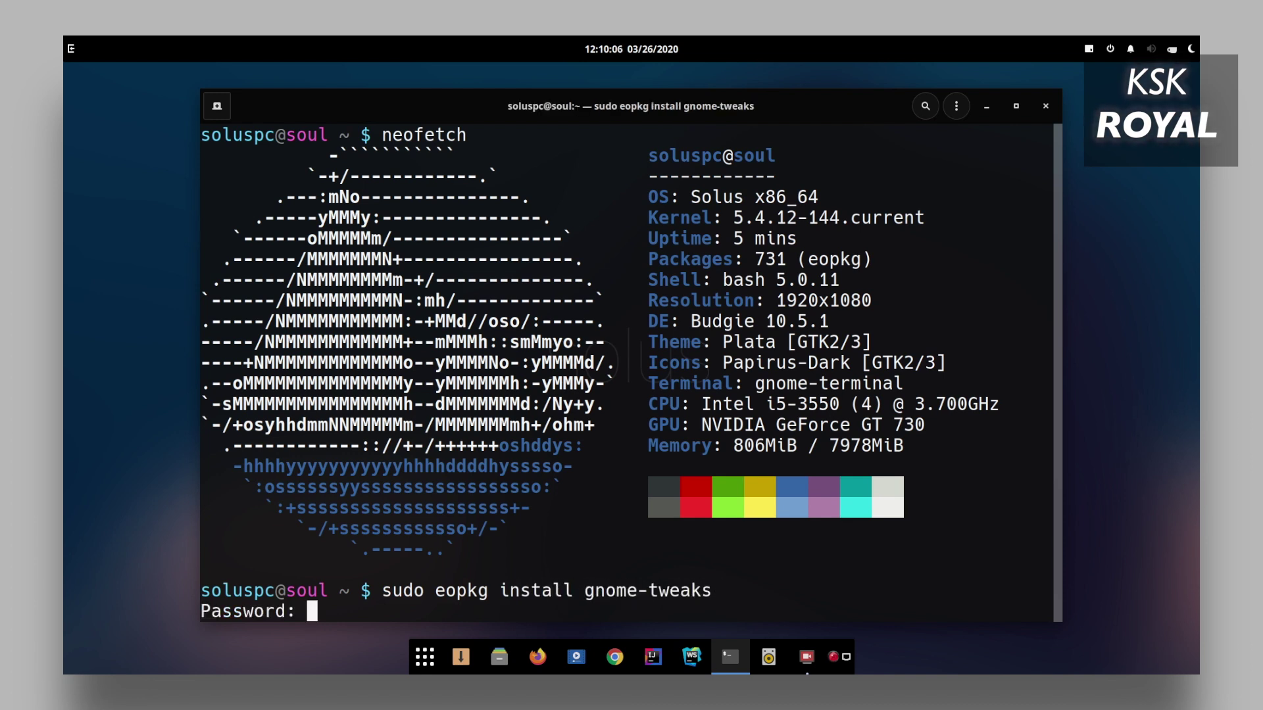
key(Return)
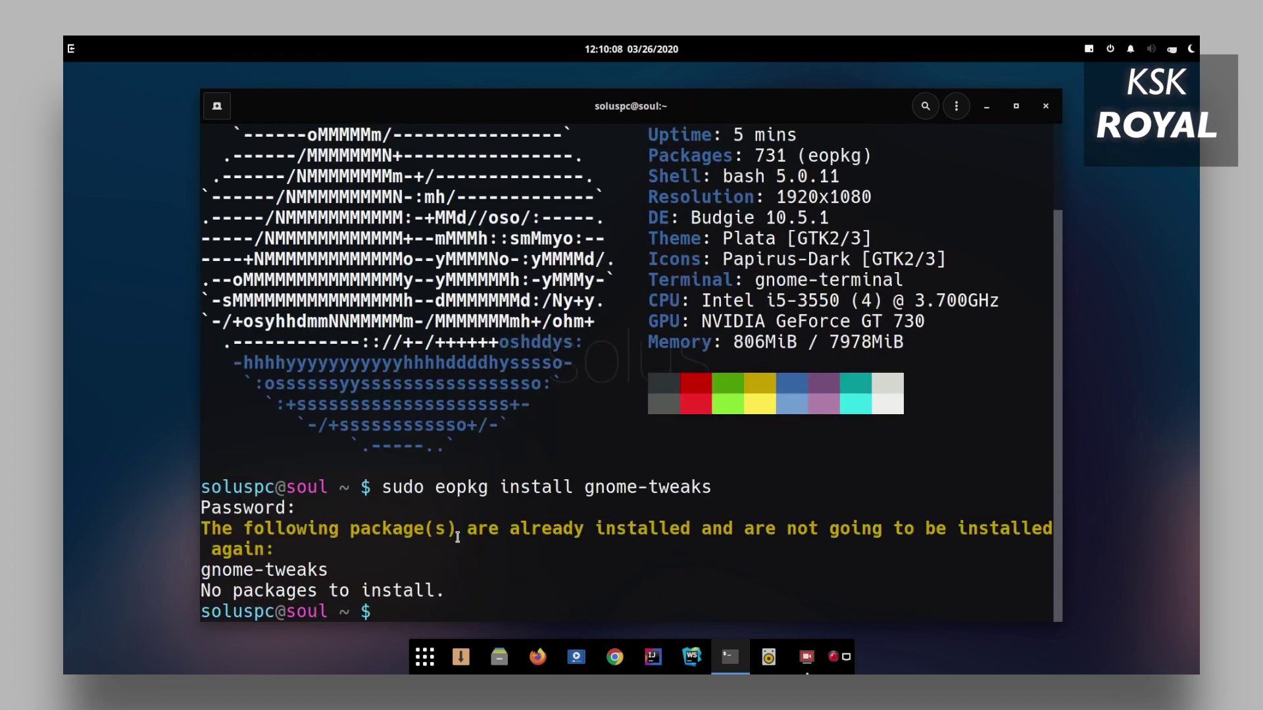
- Minimize the terminal and launch Budgie Desktop Settings from the application menu
click(987, 105)
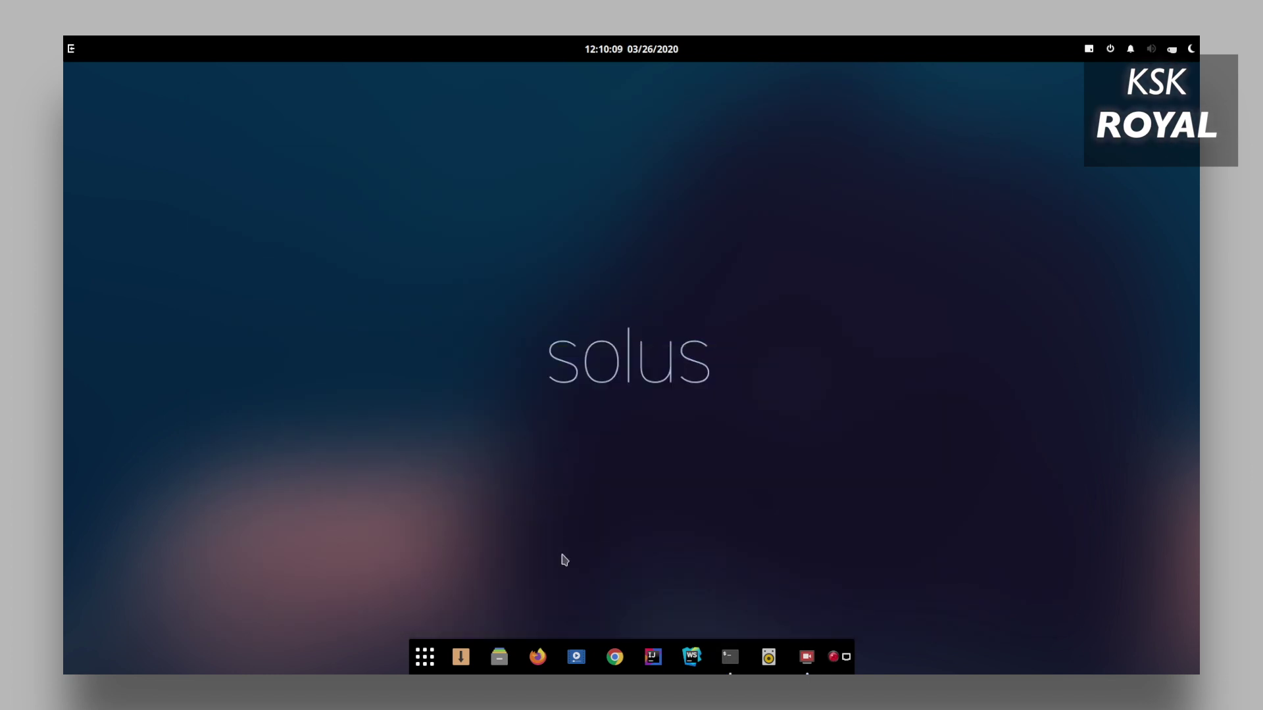
click(426, 658)
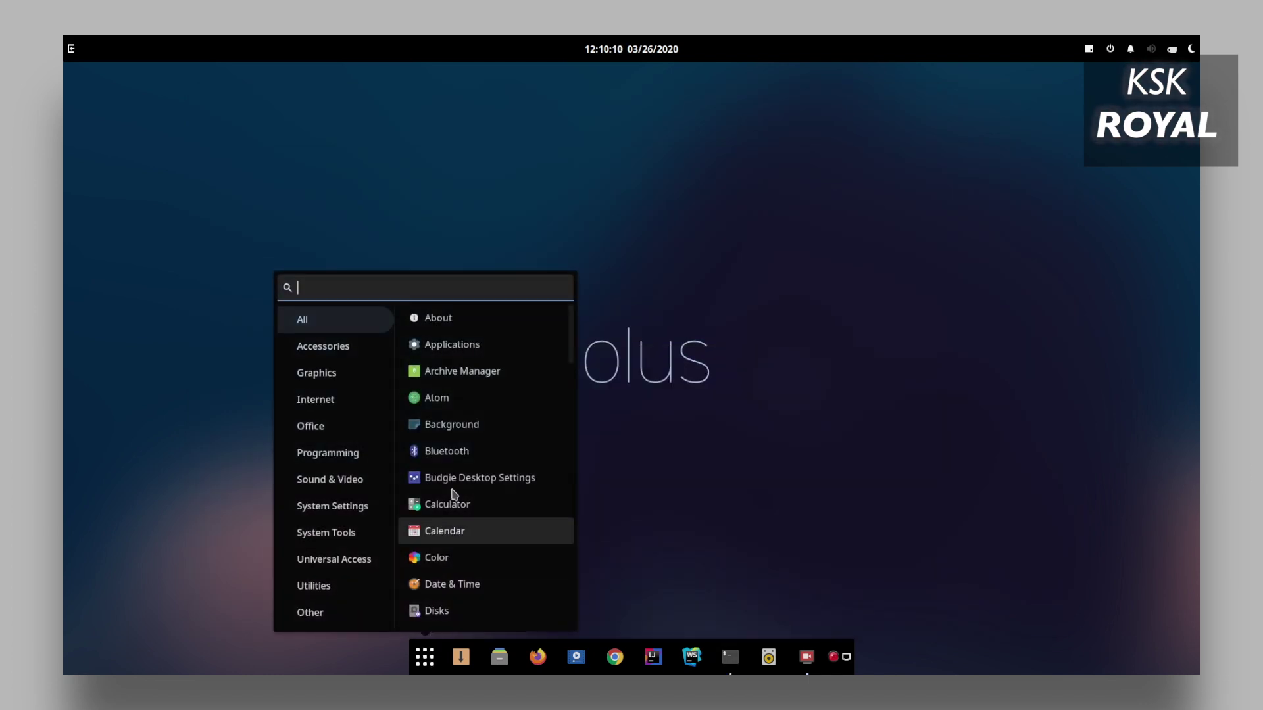
click(505, 480)
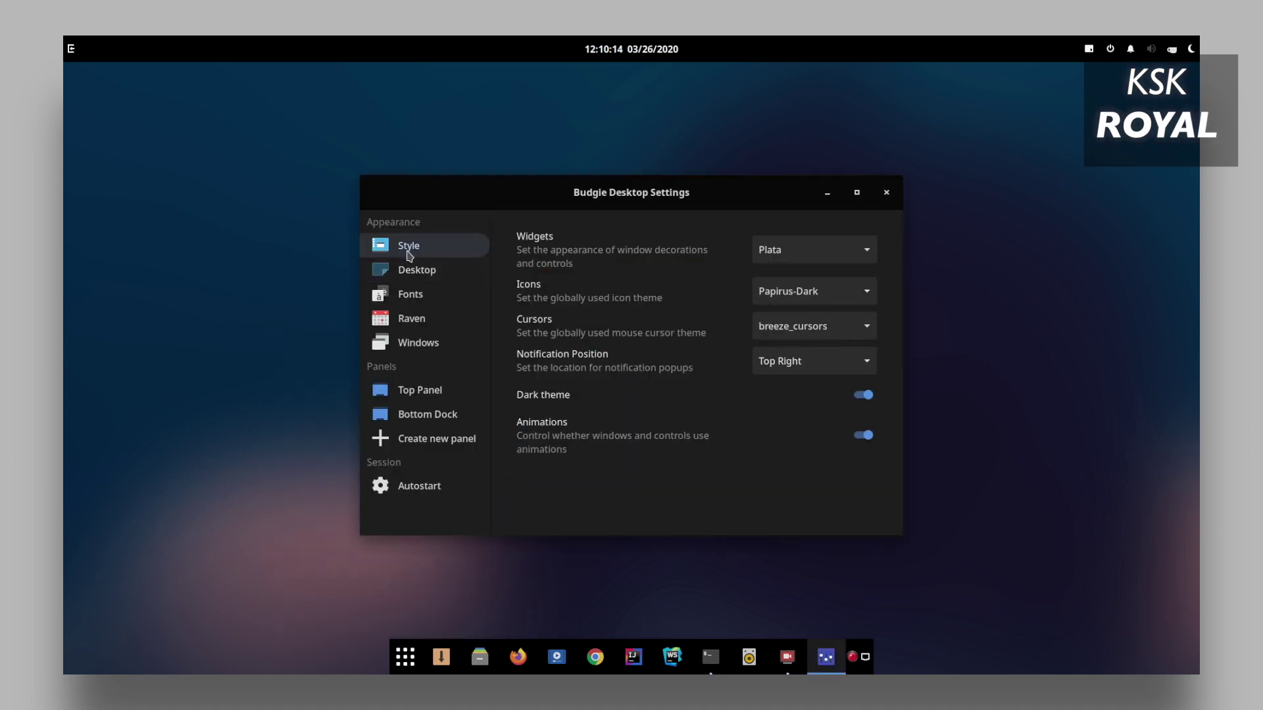
- Browse the Desktop, Fonts, Raven and Windows pages, returning to Style
click(416, 271)
click(421, 302)
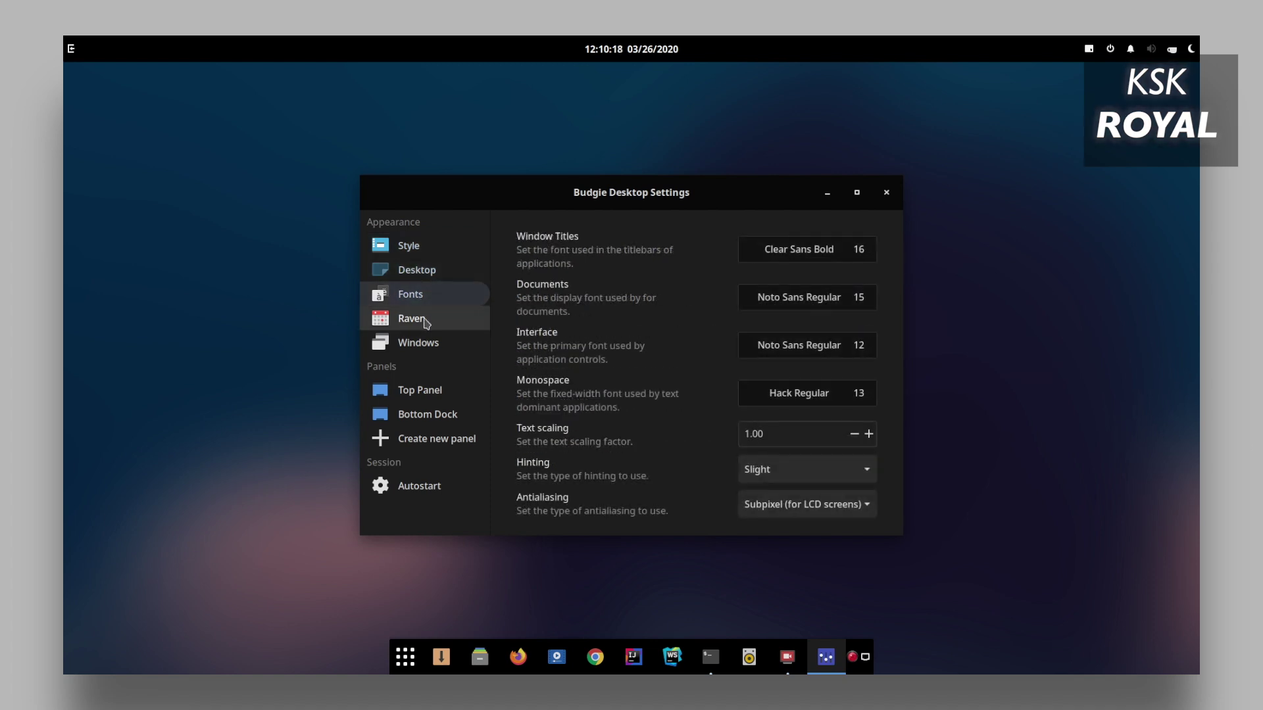
click(419, 320)
click(419, 345)
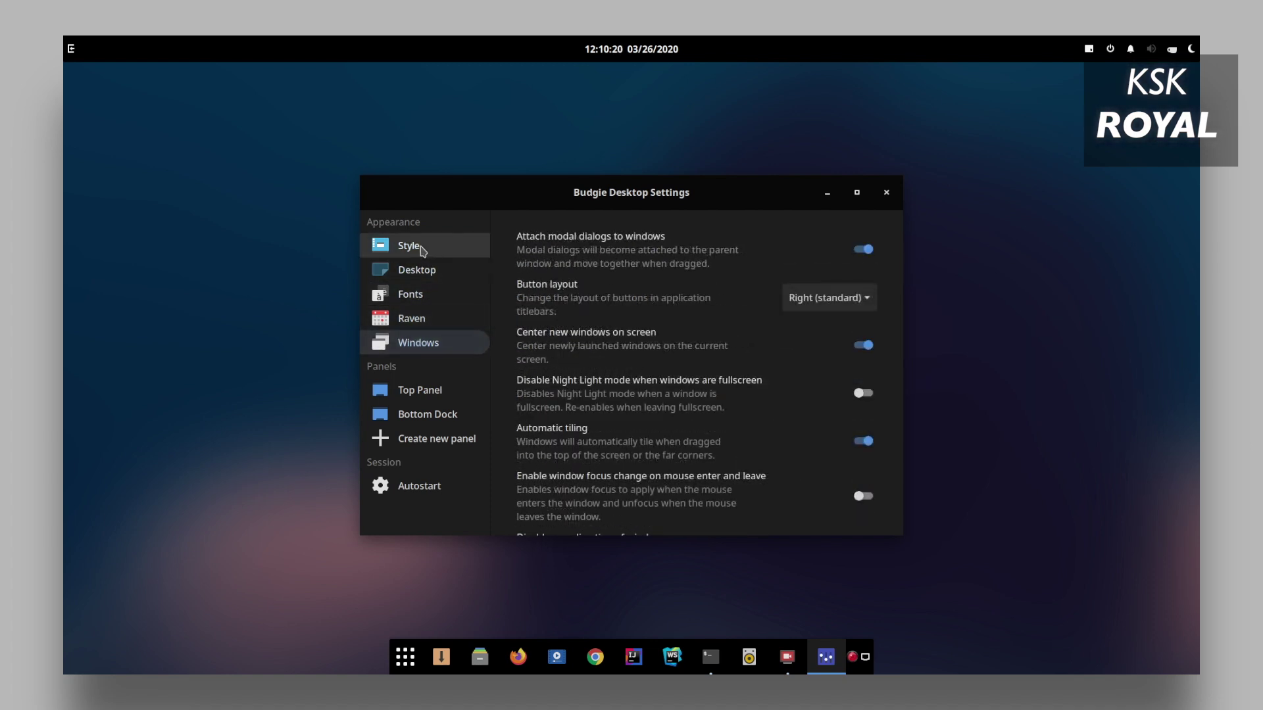
click(421, 251)
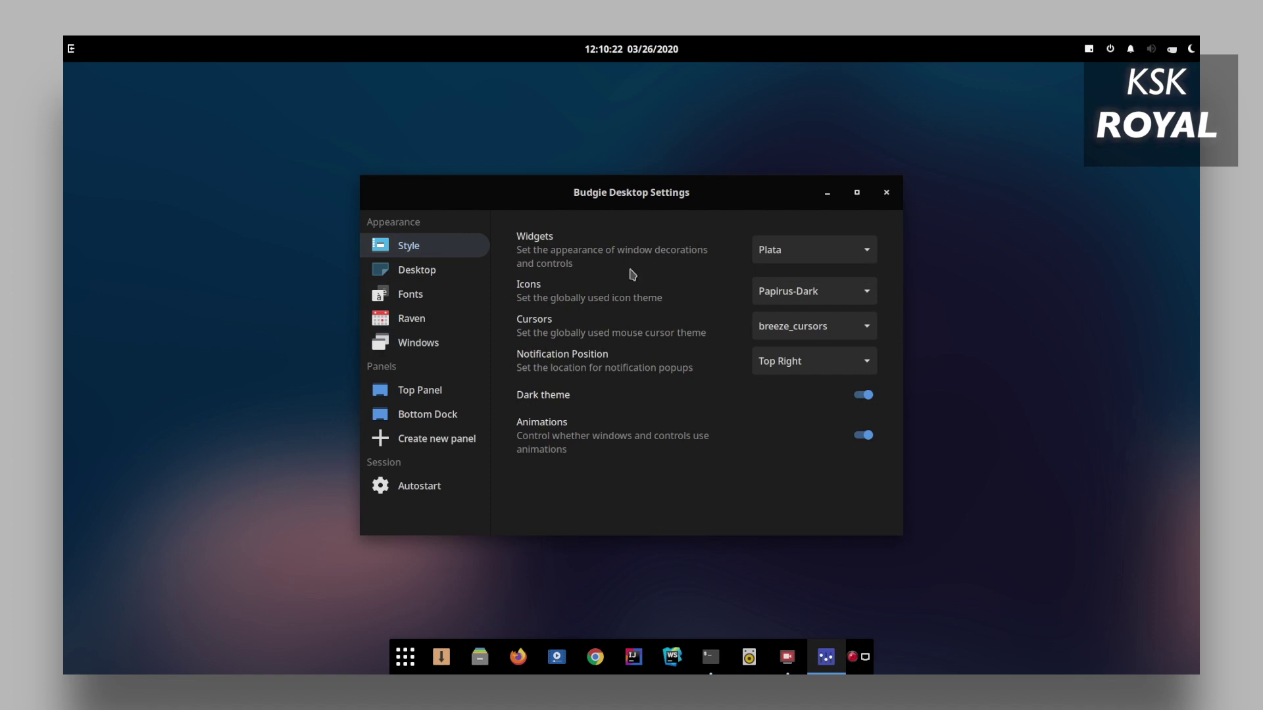
- Try the Plata-Compact widget theme, then switch widgets back to Plata
click(763, 262)
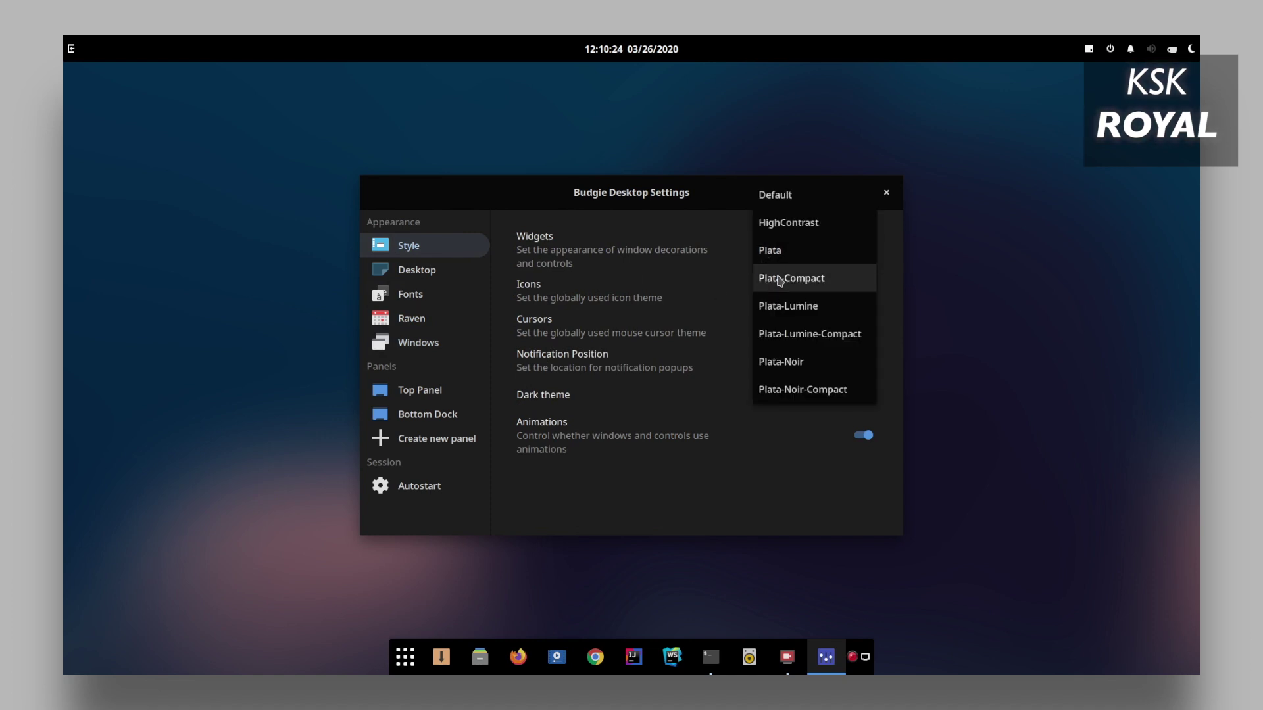
click(780, 278)
click(784, 244)
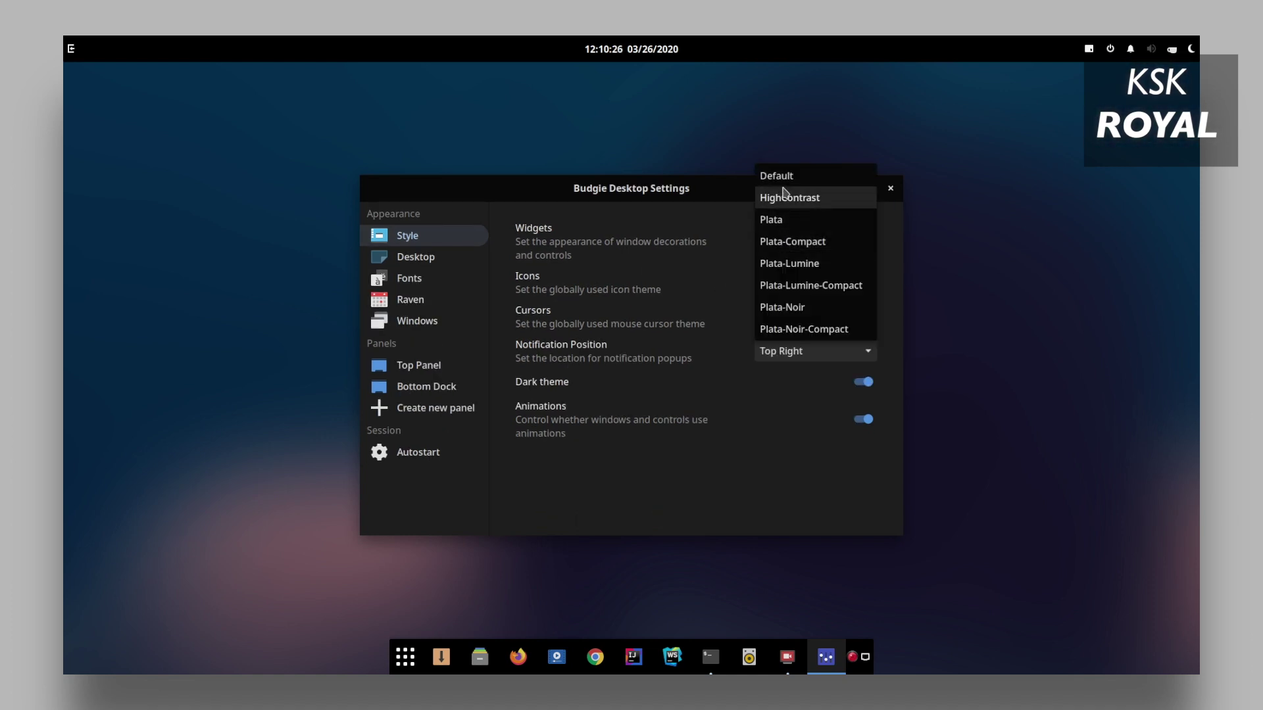
click(786, 225)
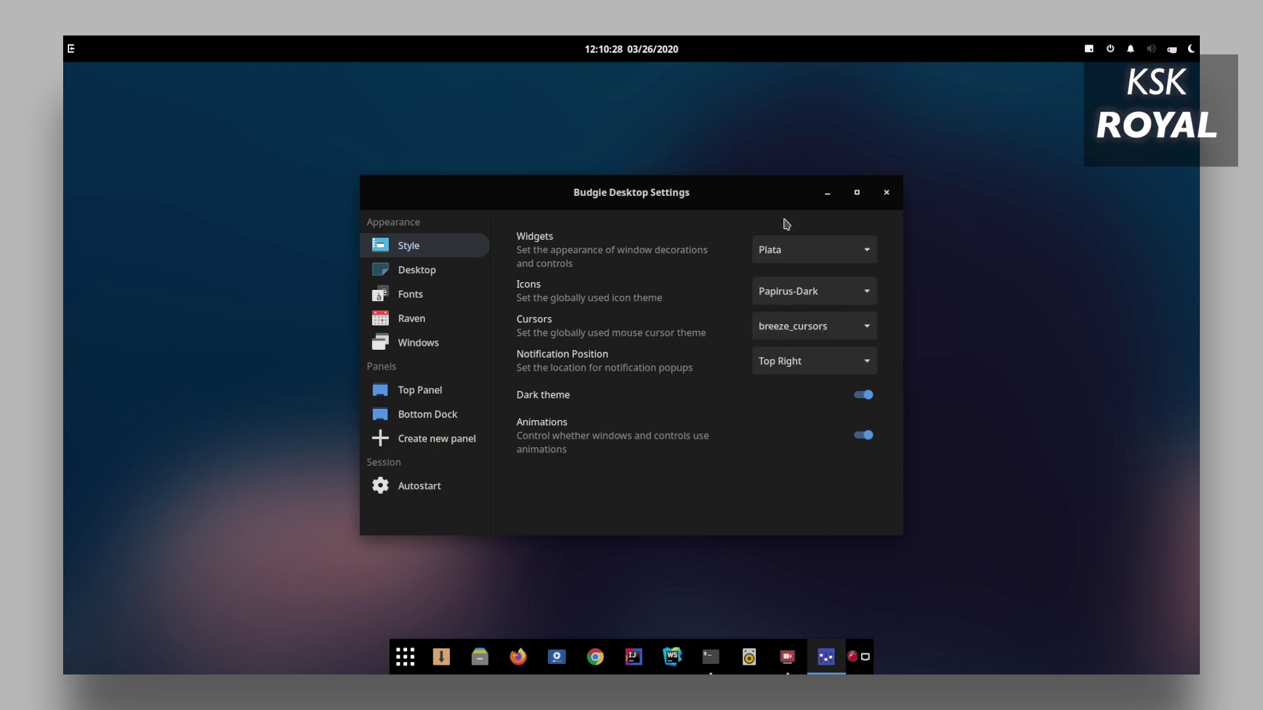
click(786, 249)
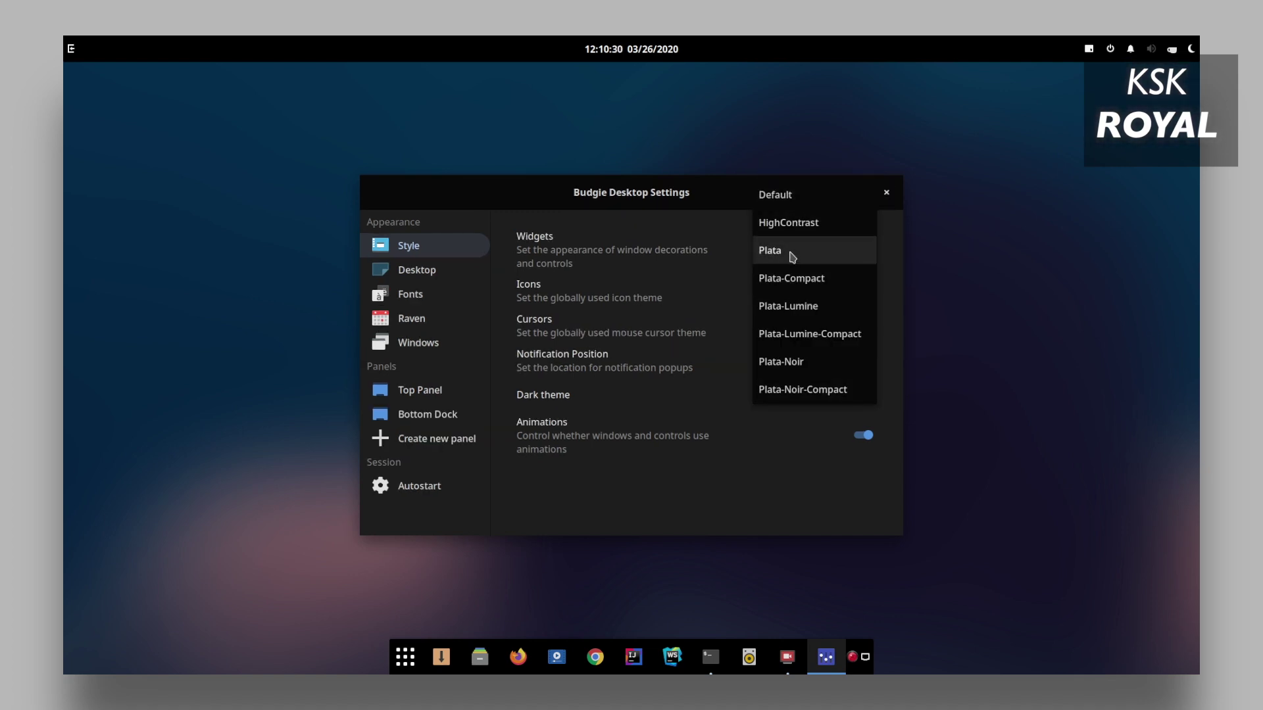
click(791, 251)
- Toggle Dark theme off, on, and off again for a light look
click(869, 396)
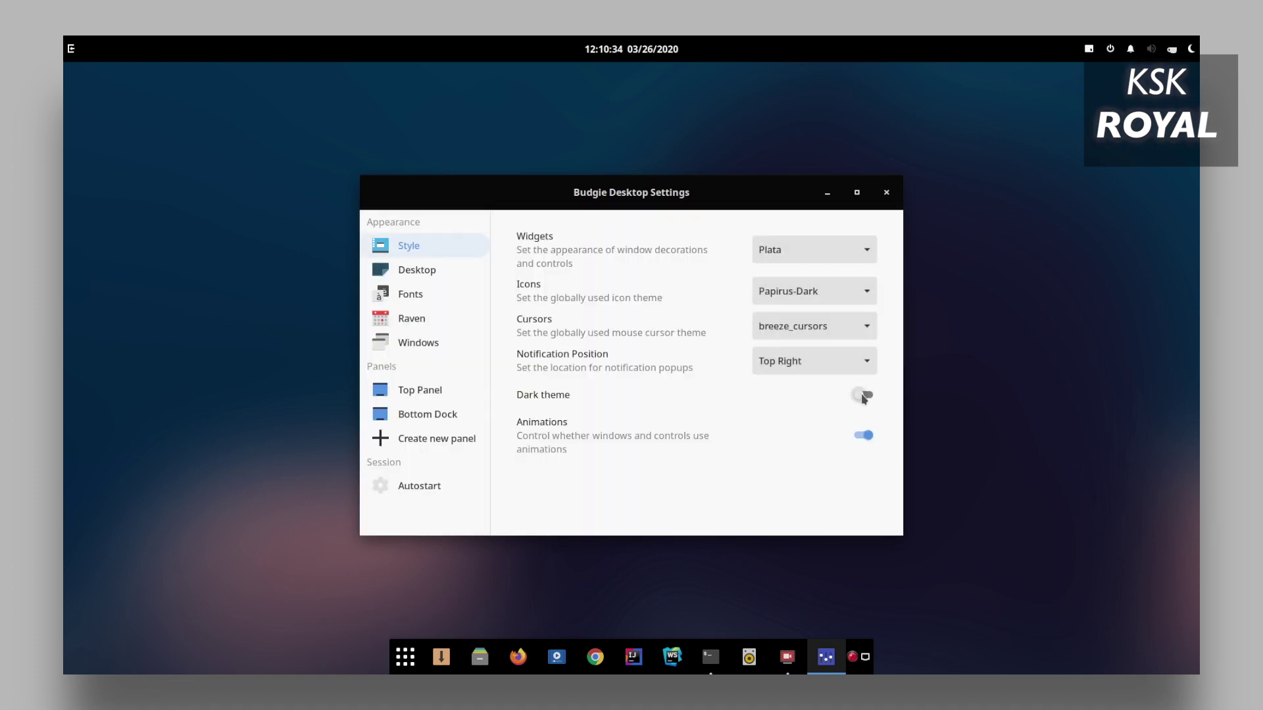
click(862, 396)
click(863, 396)
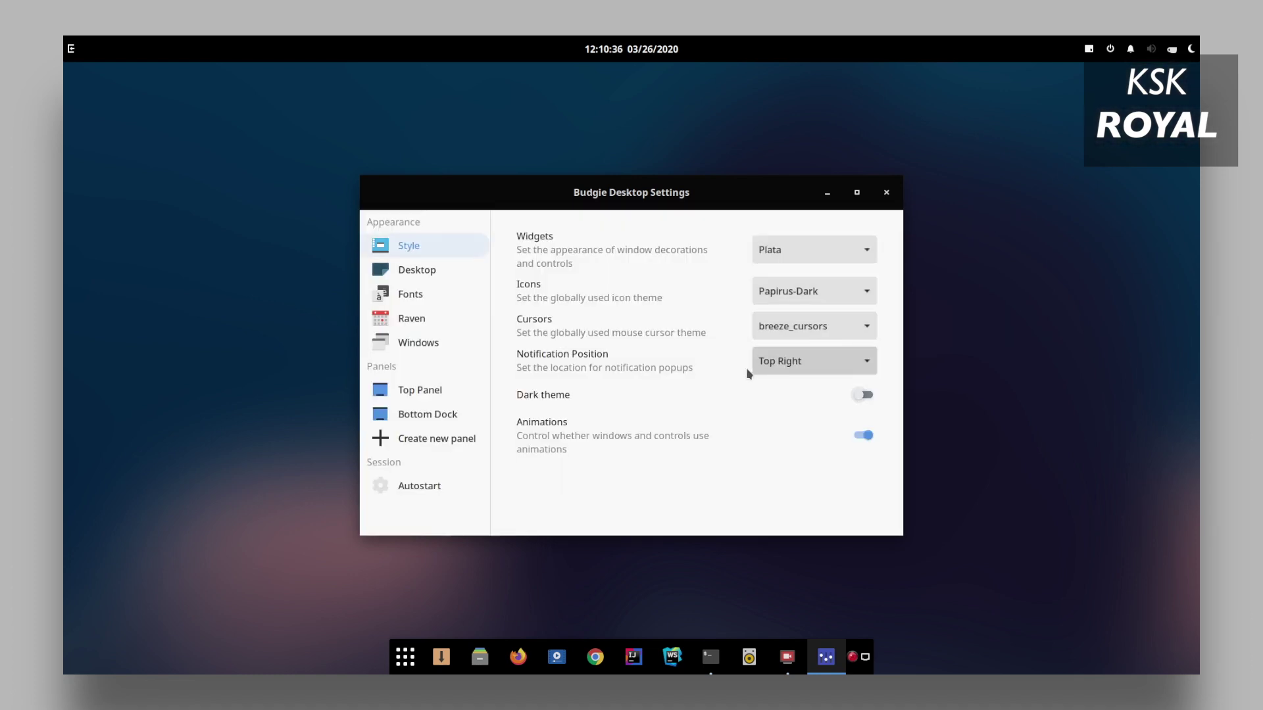
- Browse the Desktop, Top Panel and Bottom Dock pages, ending on the Top Panel applets
click(419, 275)
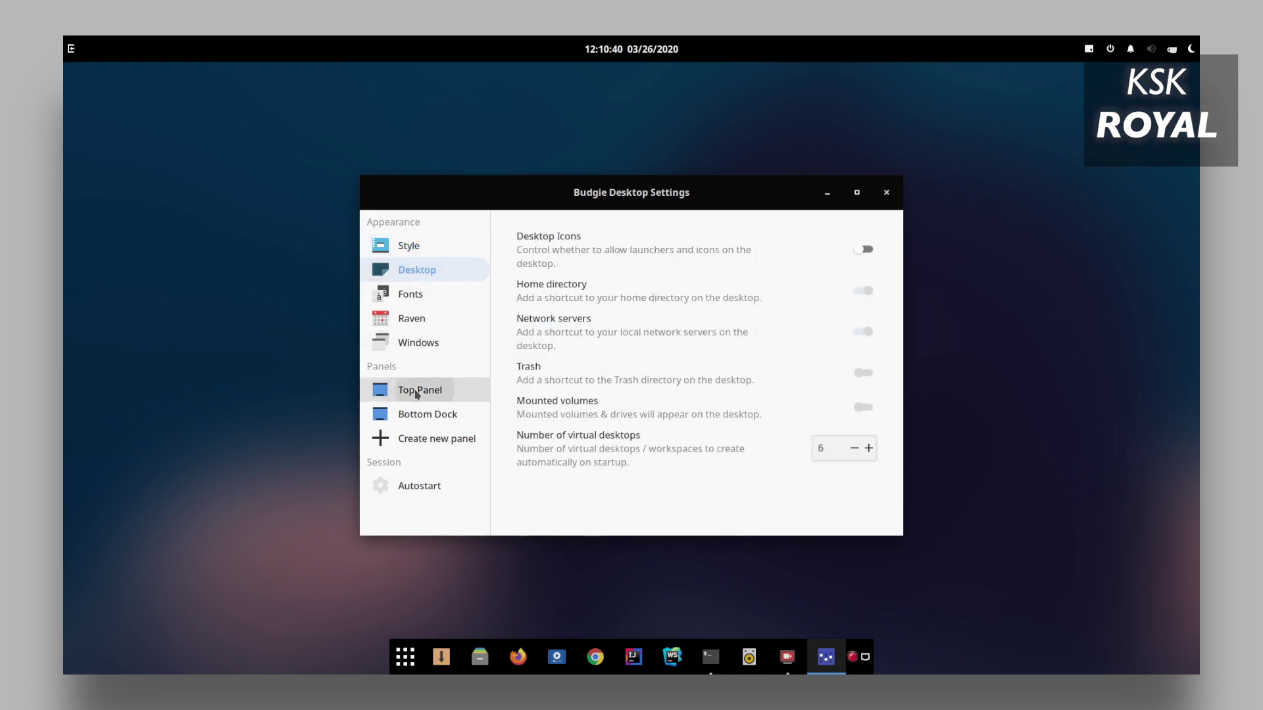
click(416, 393)
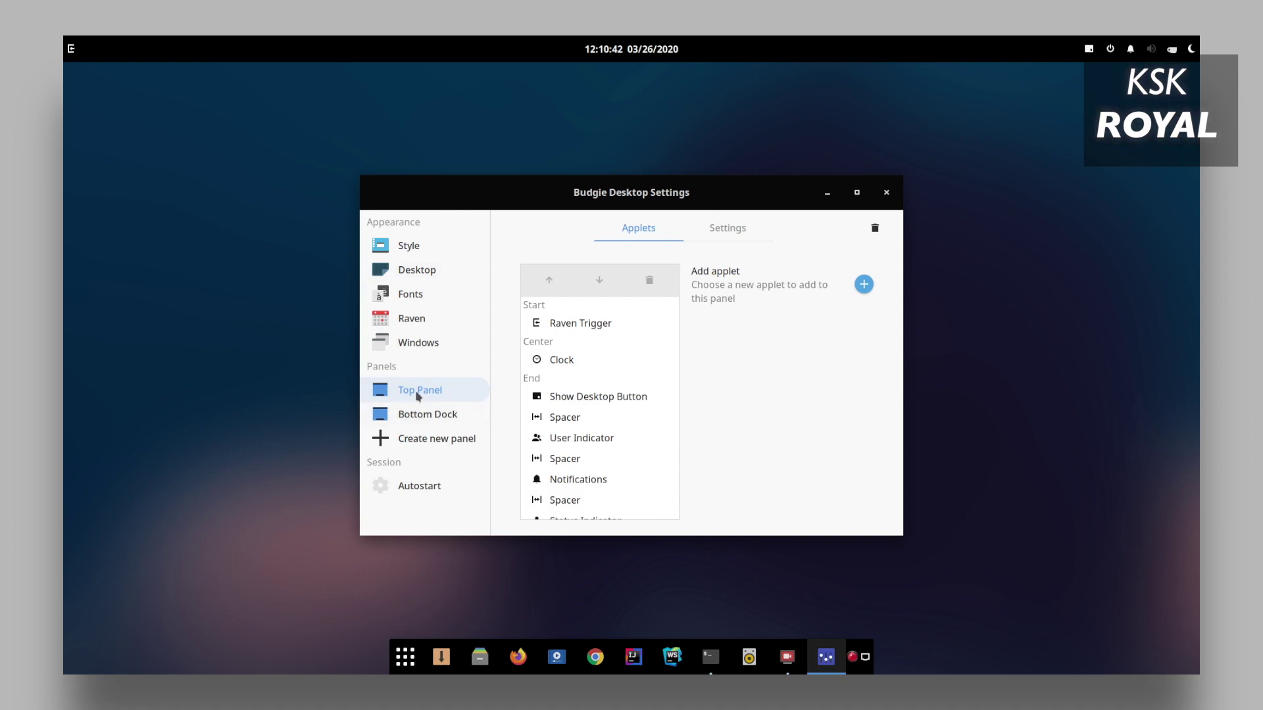
click(438, 418)
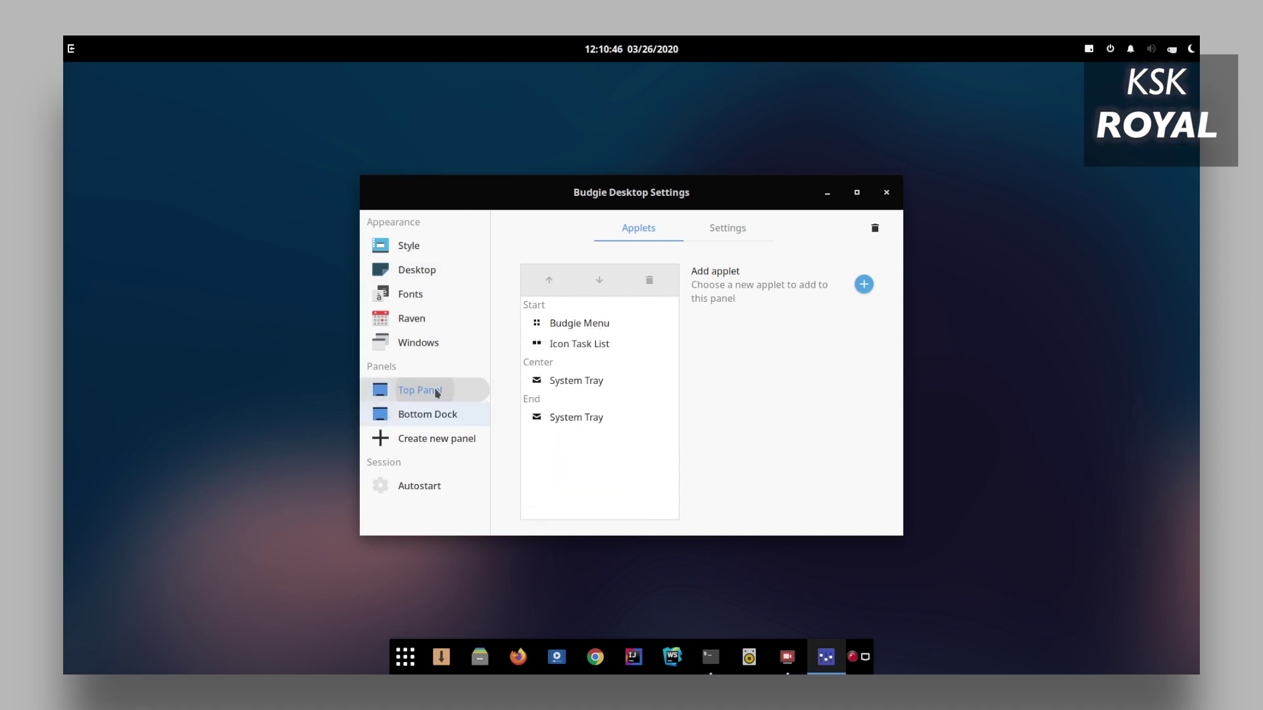
click(415, 397)
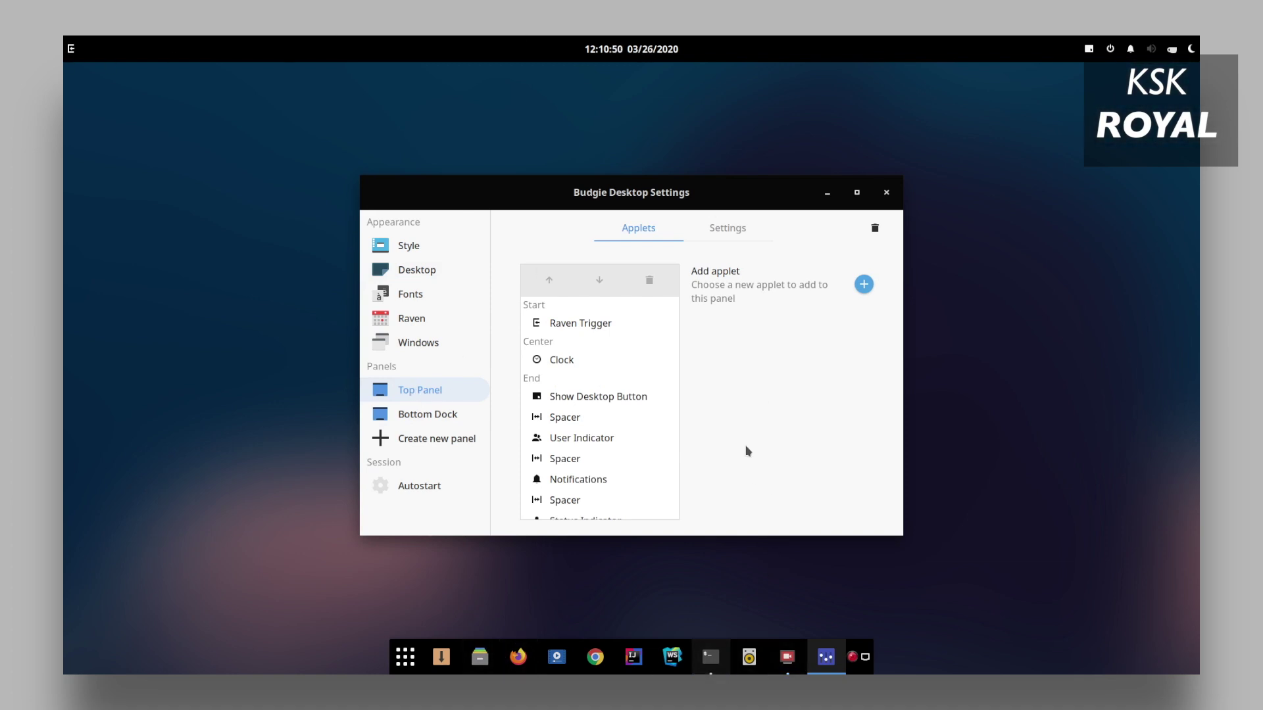
scroll(582, 343, down, 2)
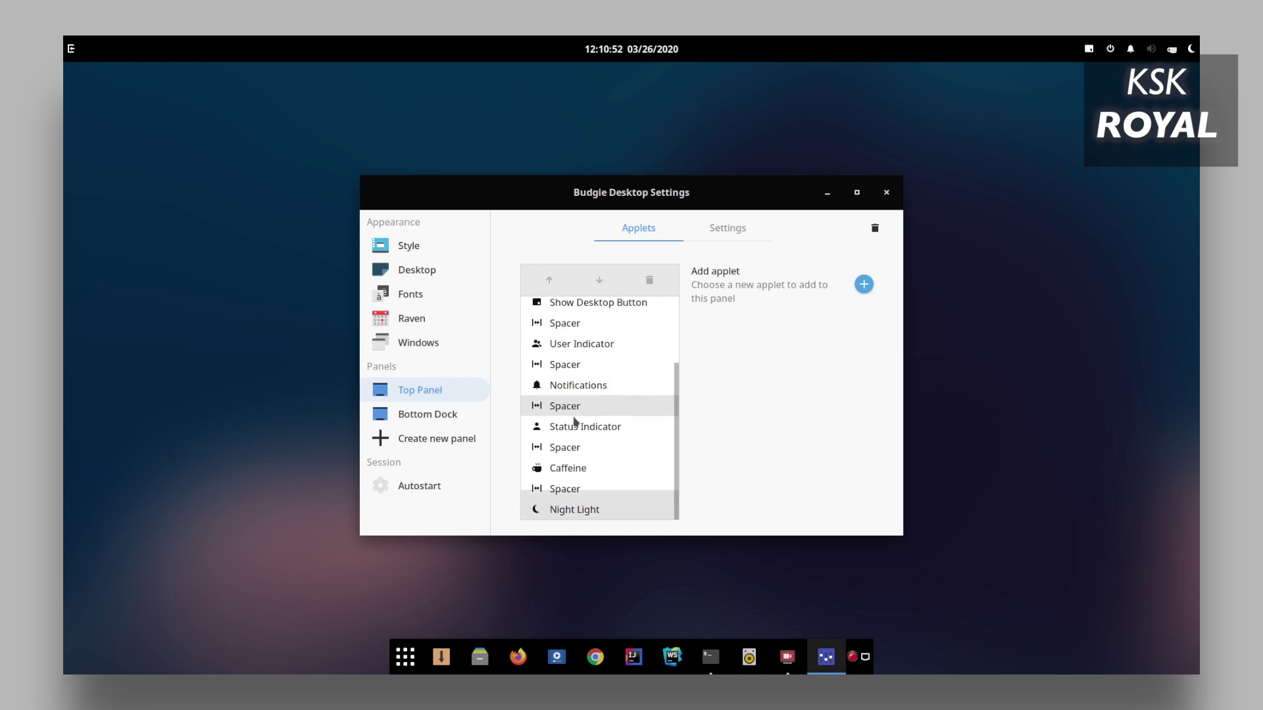
scroll(592, 507, up, 2)
- Open the clock applet menu and the power menu, then close them
click(610, 50)
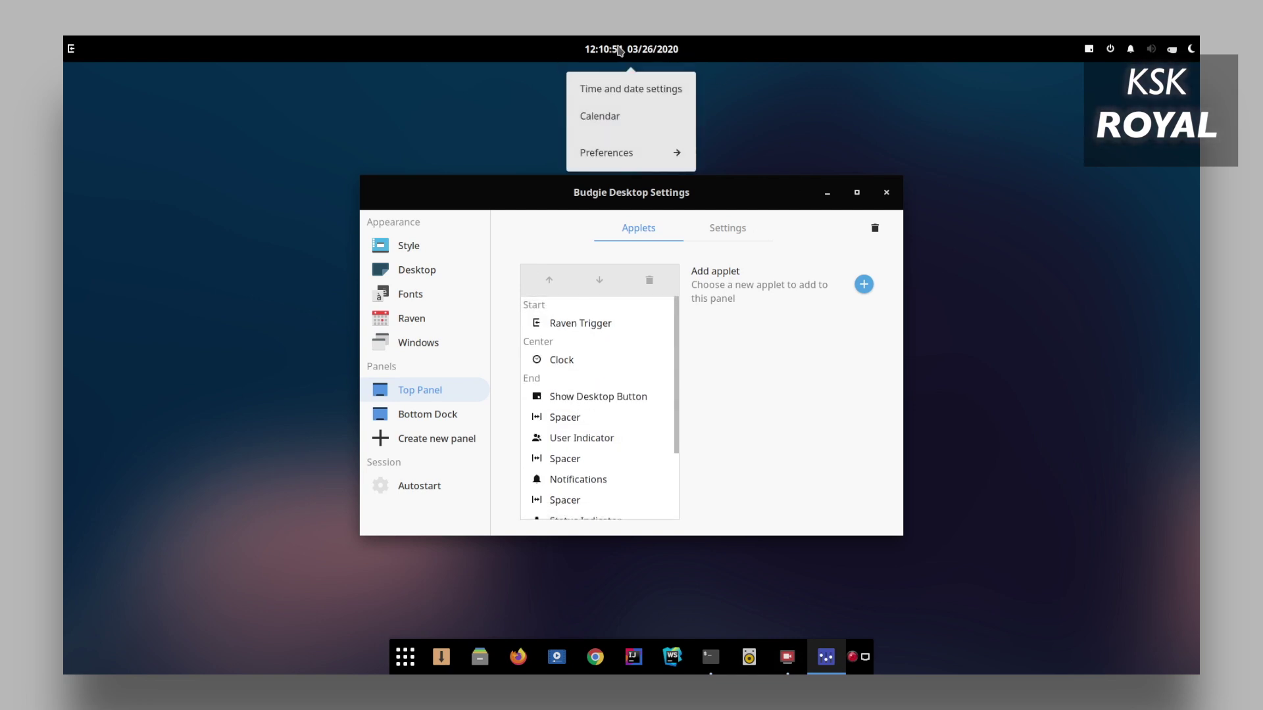
click(1111, 49)
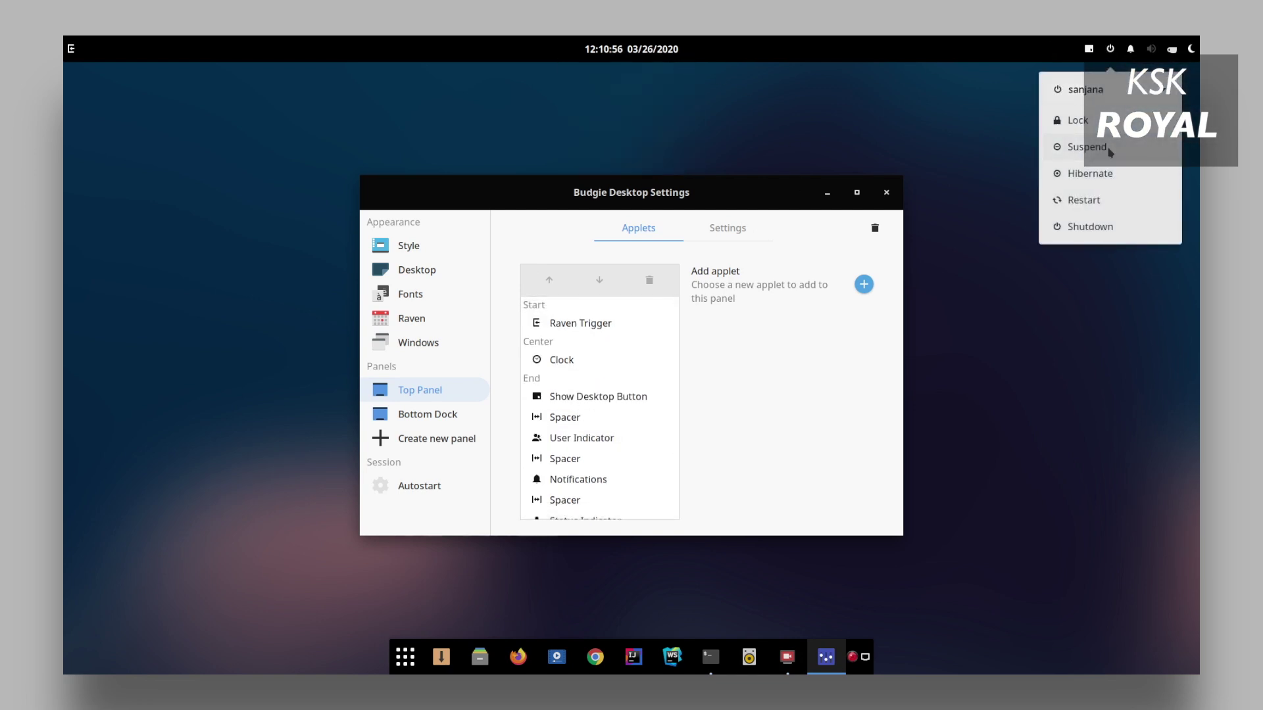
click(557, 202)
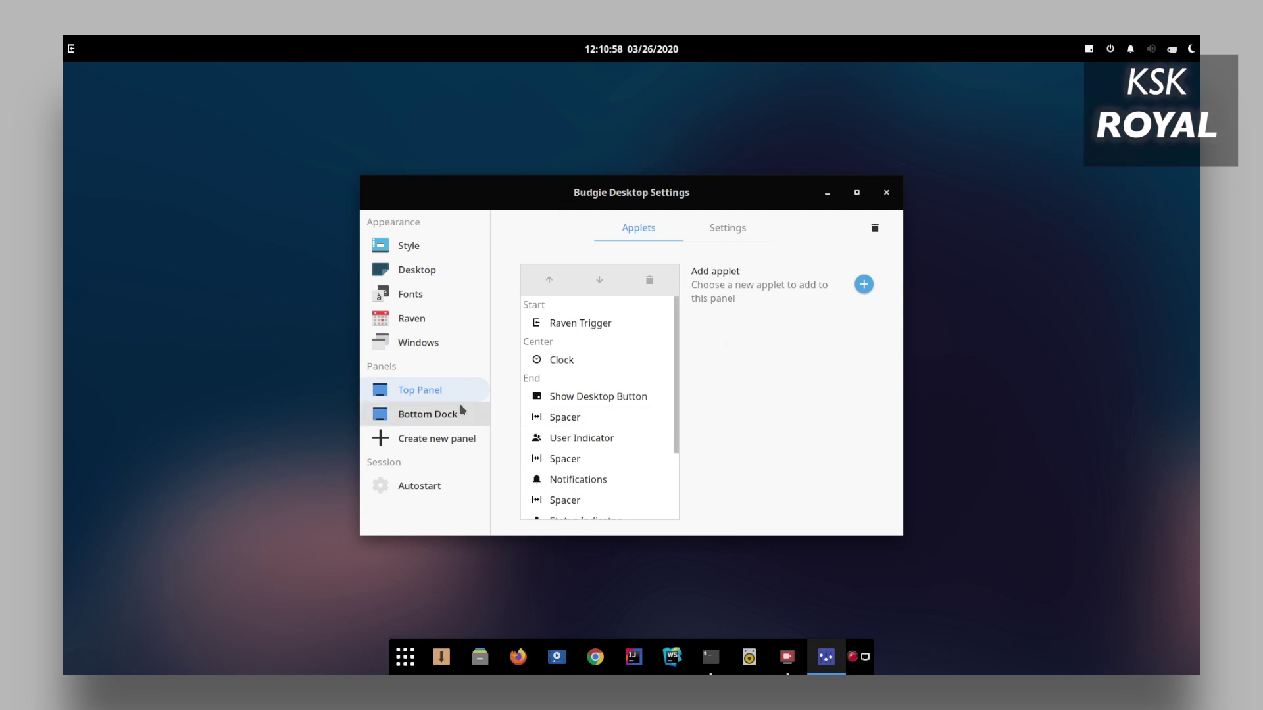
- Add the Icon Task List applet to the top panel's Start section
click(863, 284)
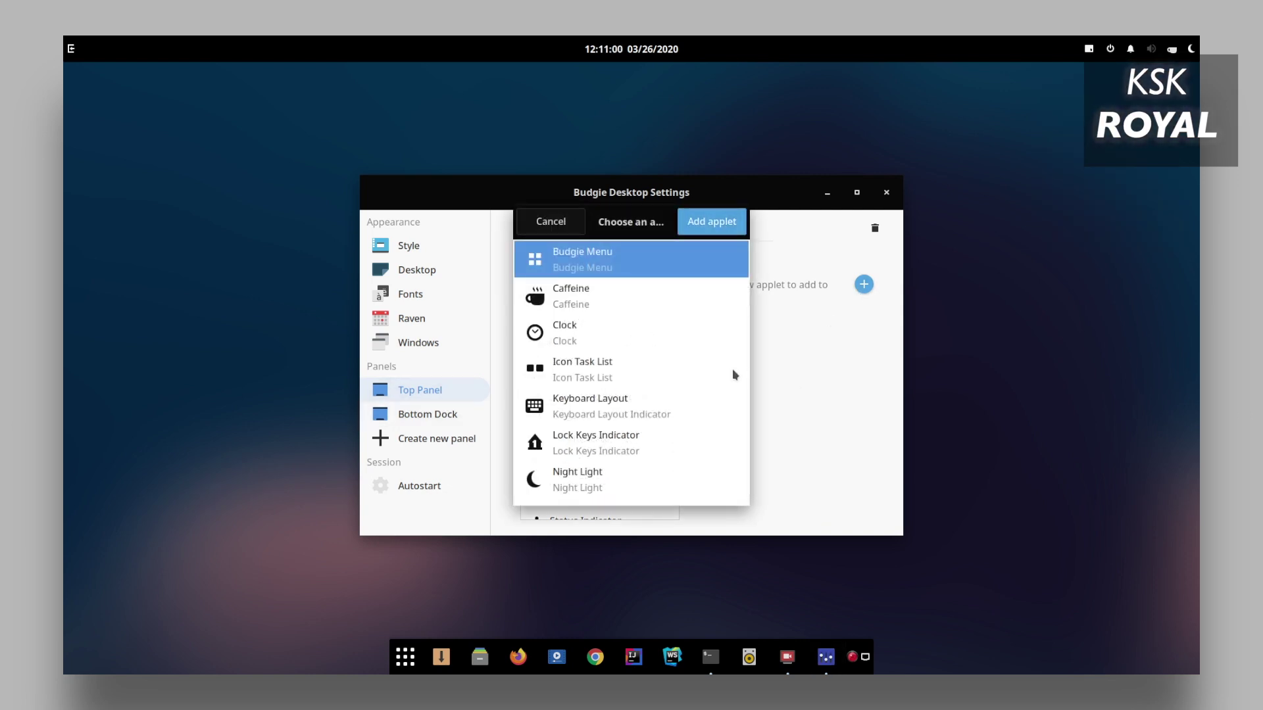
click(605, 373)
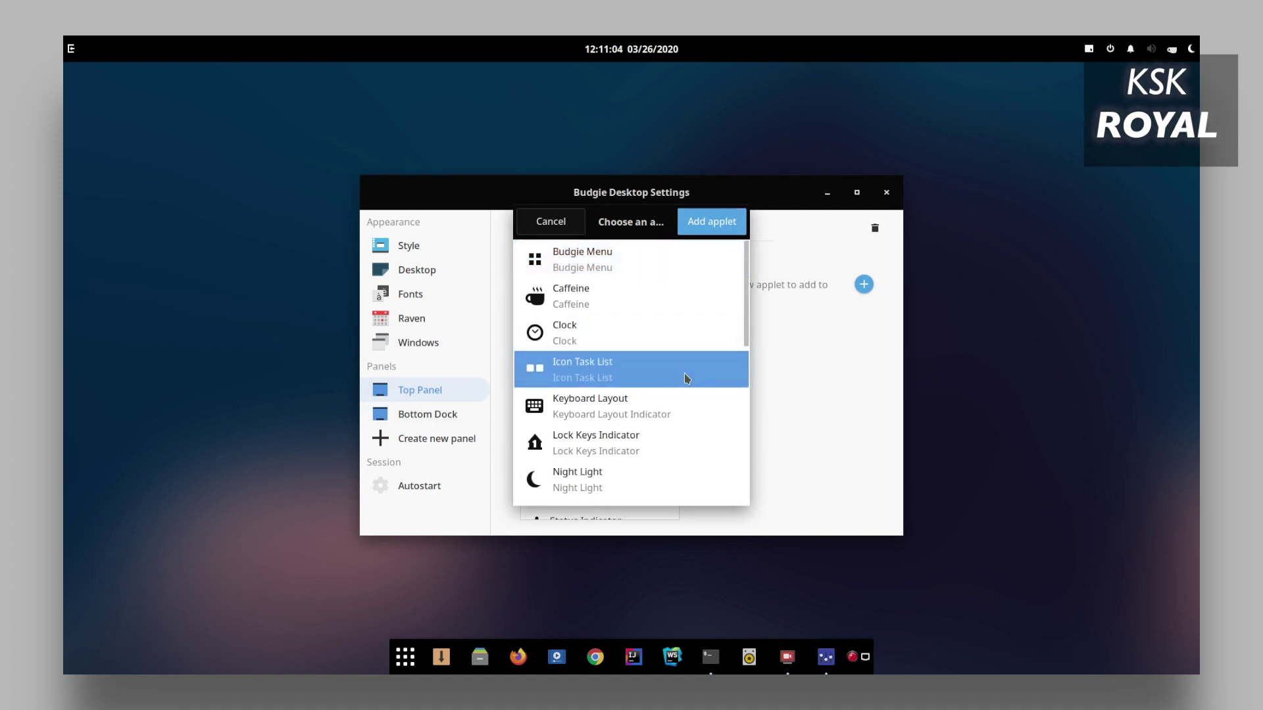
scroll(684, 377, down, 5)
scroll(684, 425, up, 1)
scroll(684, 425, up, 5)
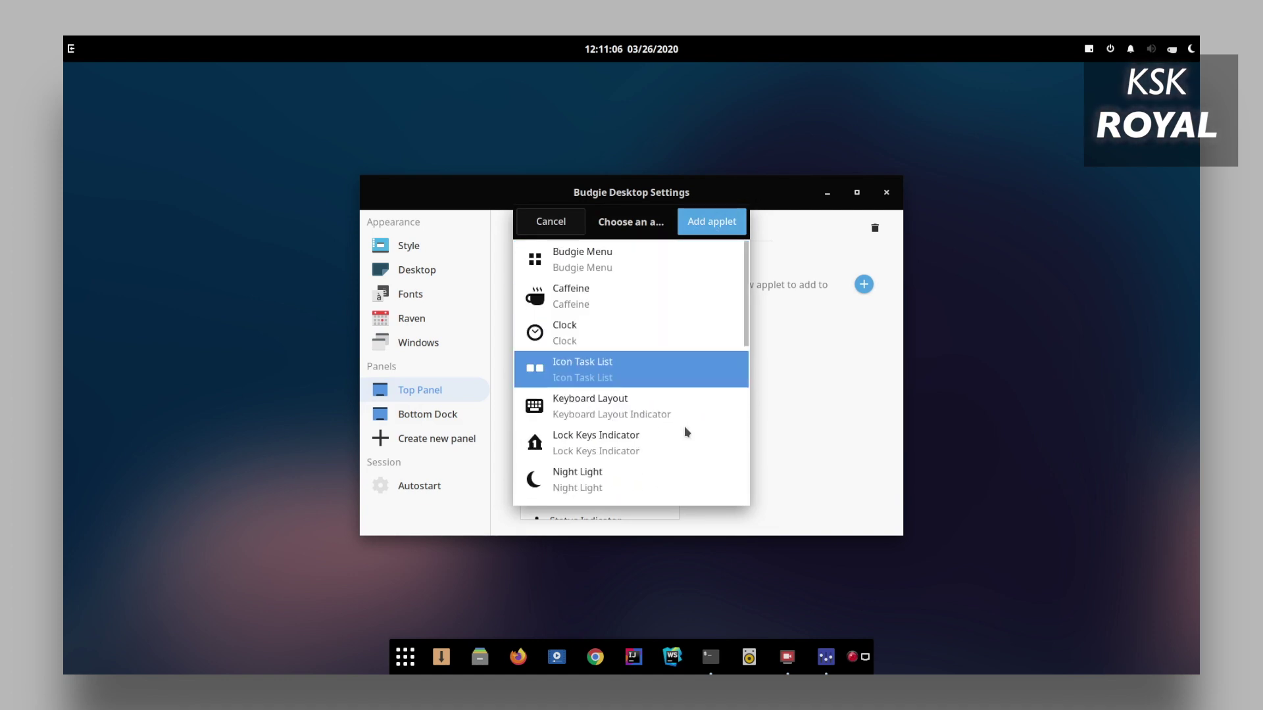
click(729, 226)
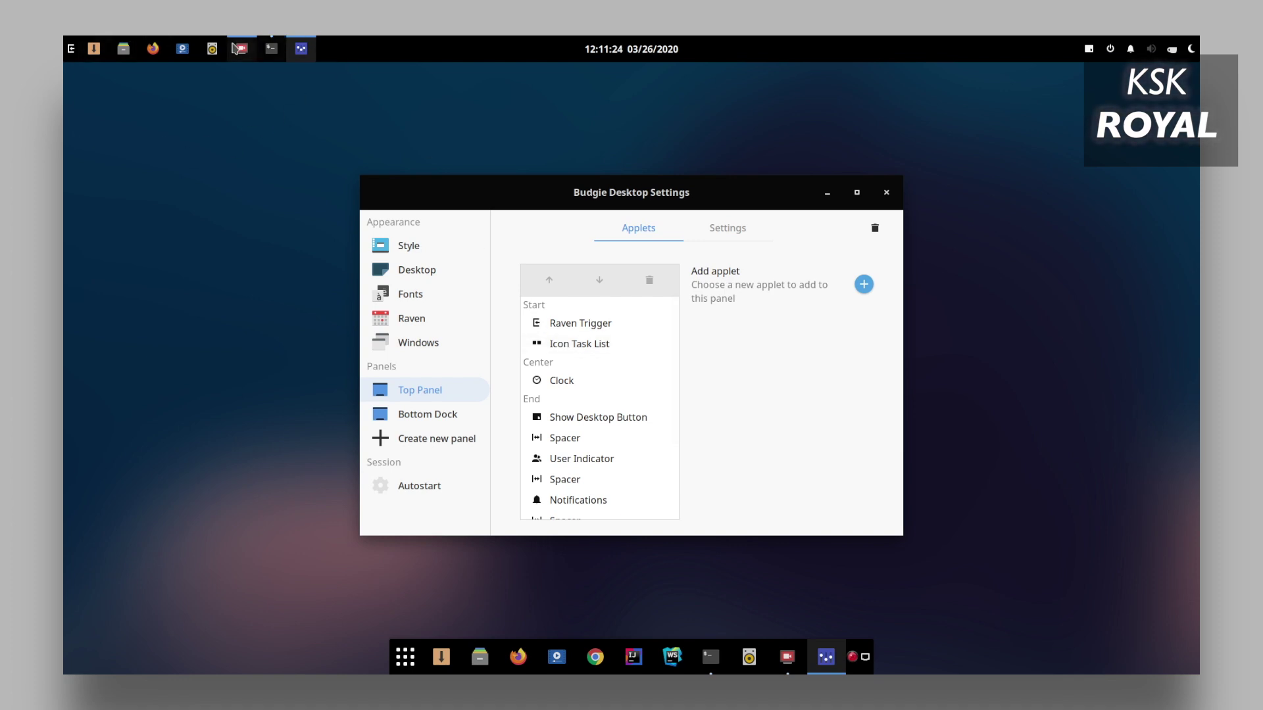
- Move Icon Task List from Start into the Center and then End sections
click(594, 345)
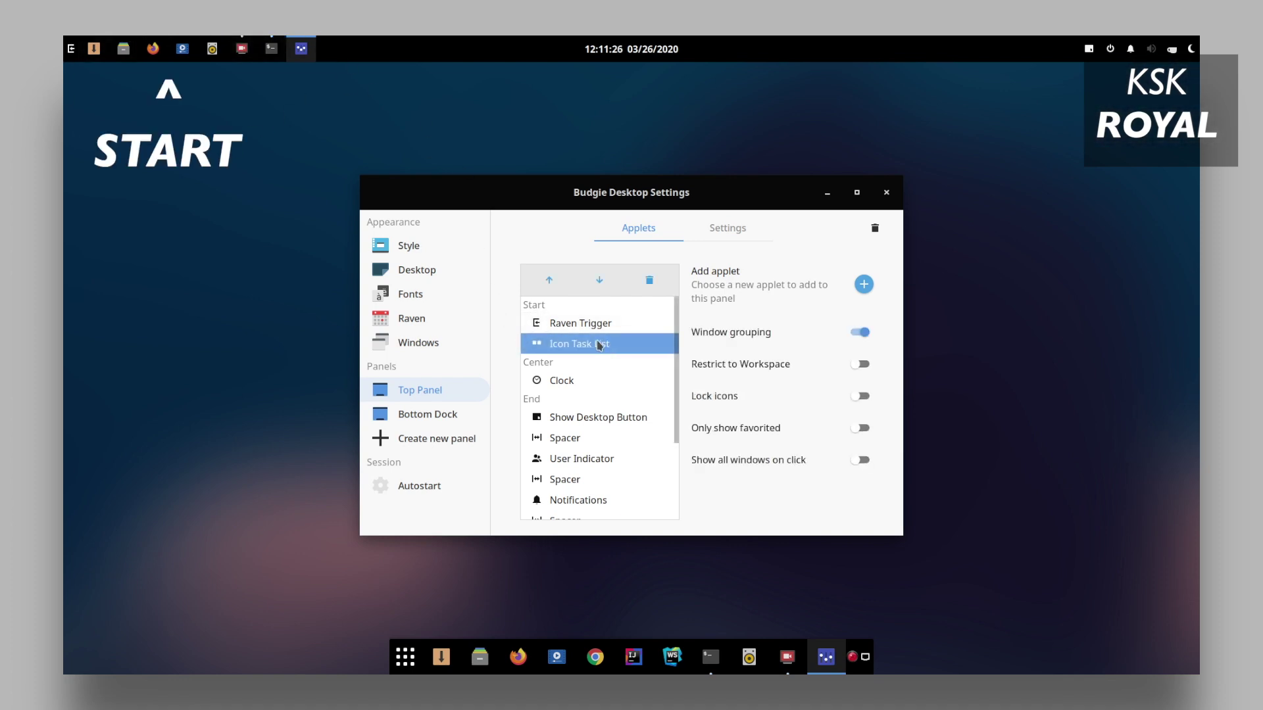
click(599, 283)
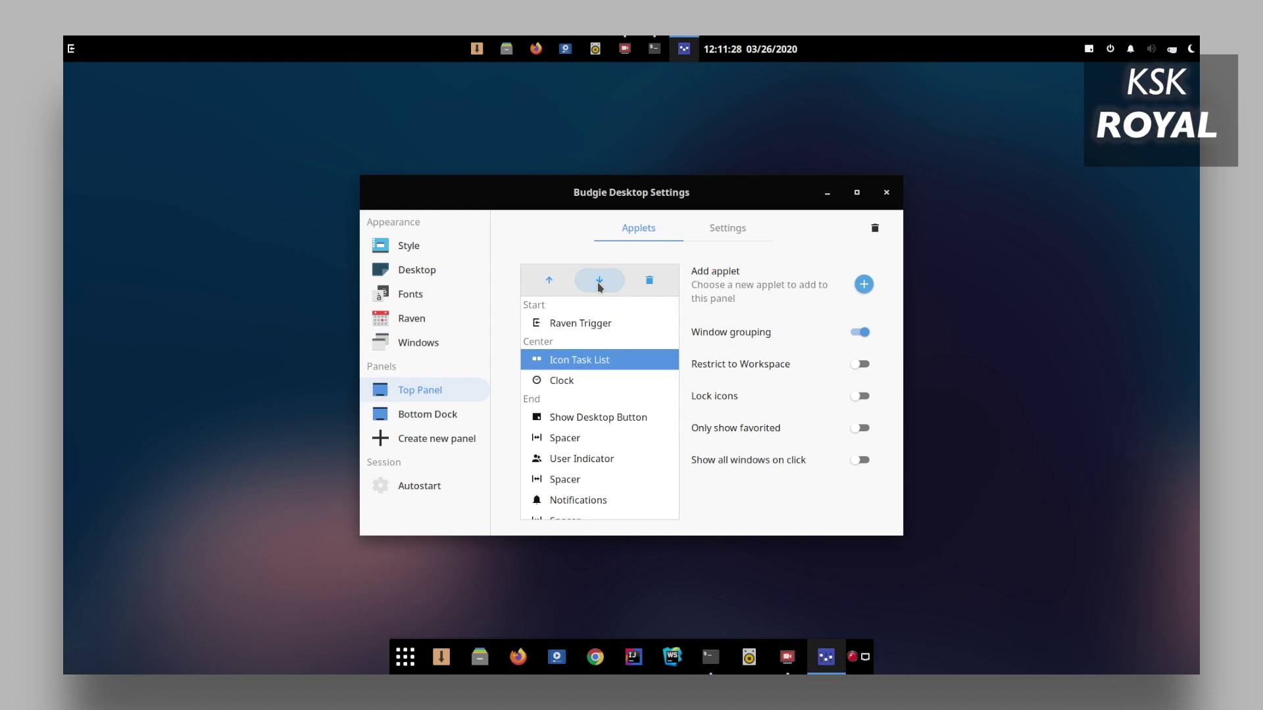
click(599, 283)
click(599, 283)
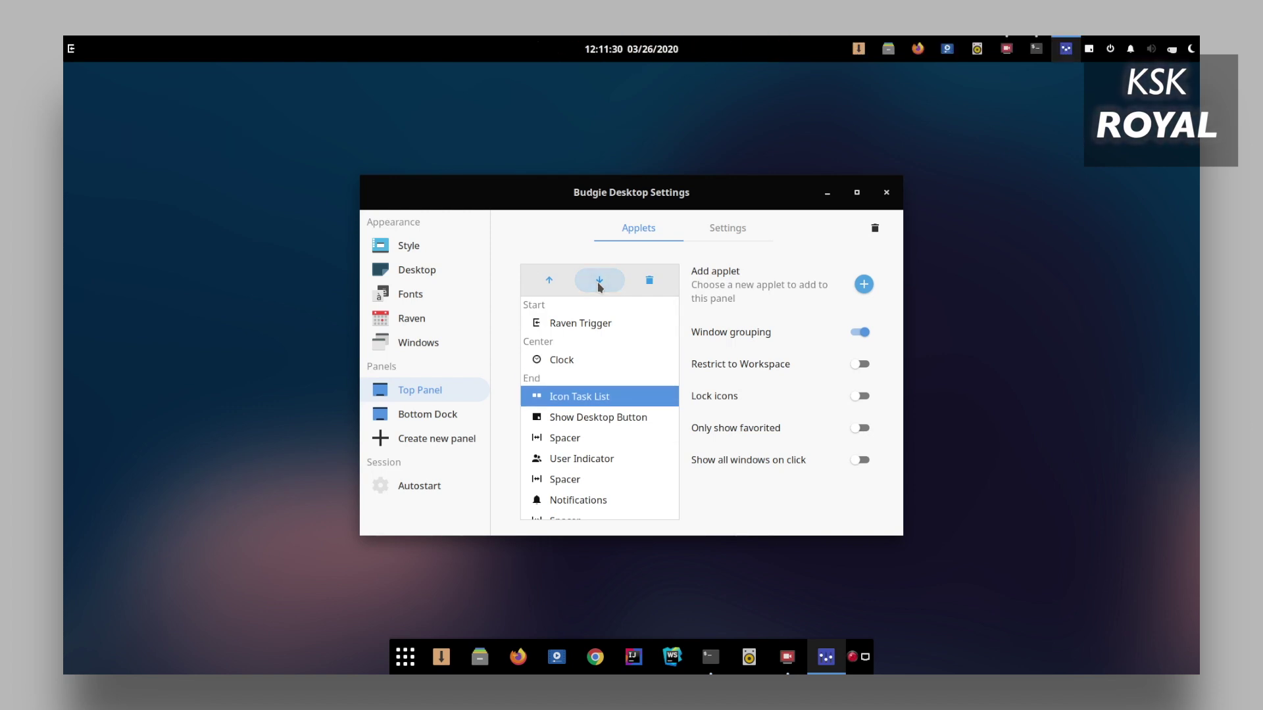
click(599, 287)
- Move Icon Task List back to the top of Start, then remove it
click(557, 284)
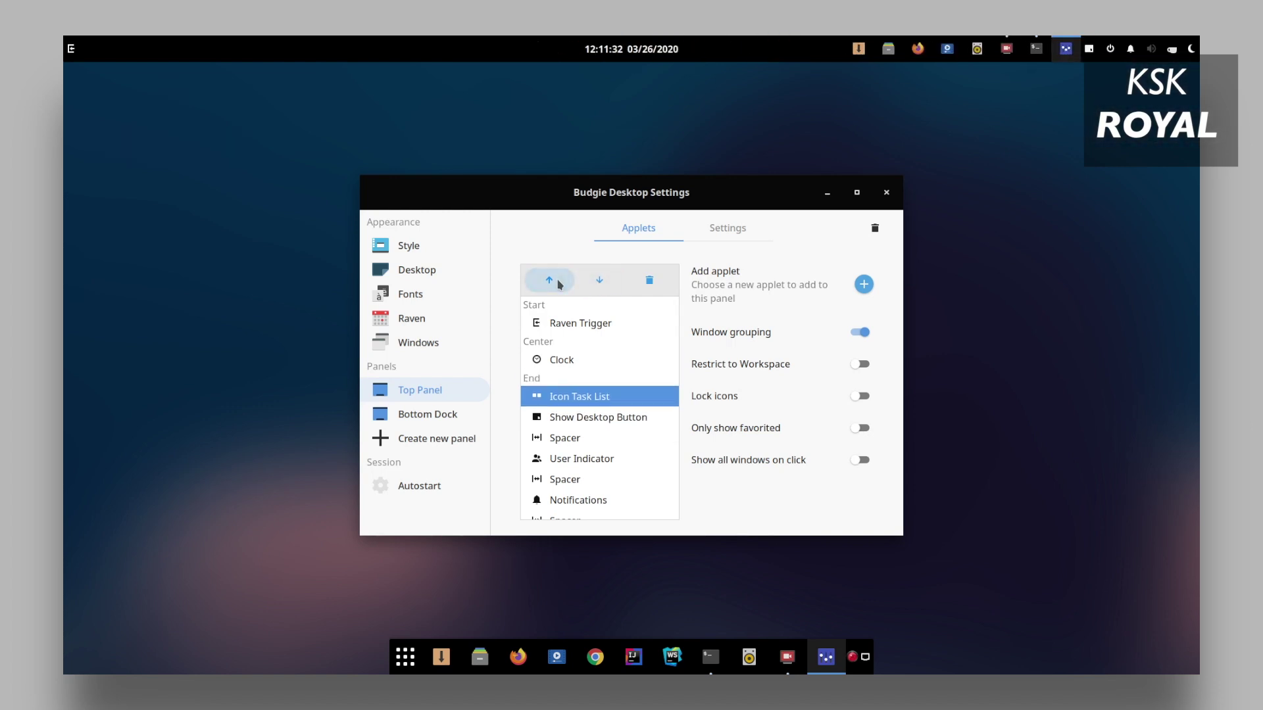
click(558, 284)
click(558, 284)
click(558, 284)
click(558, 284)
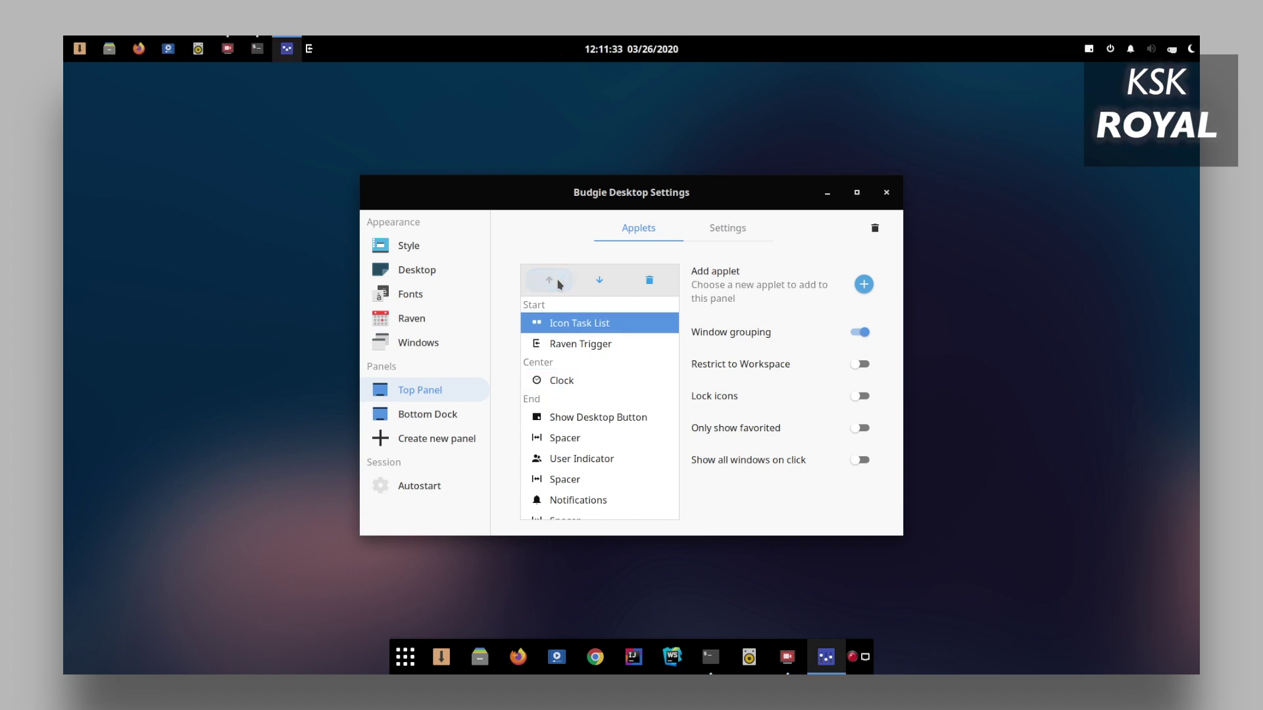
click(658, 282)
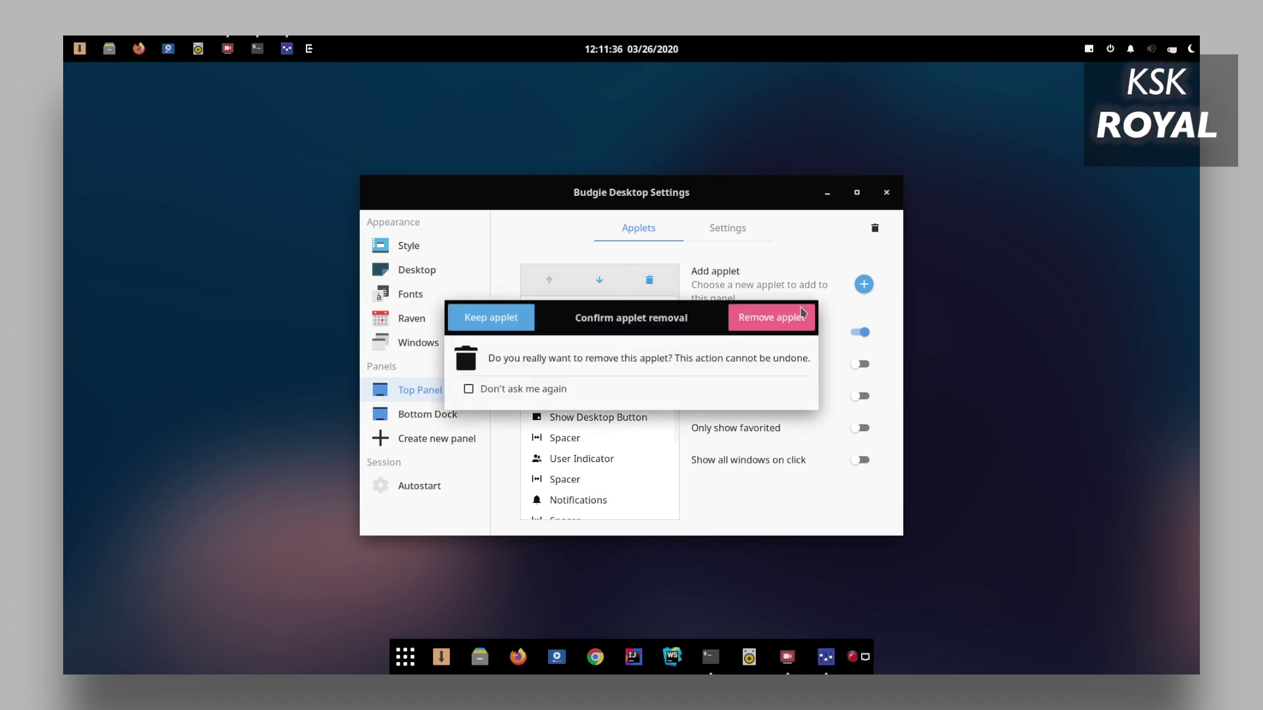
click(763, 320)
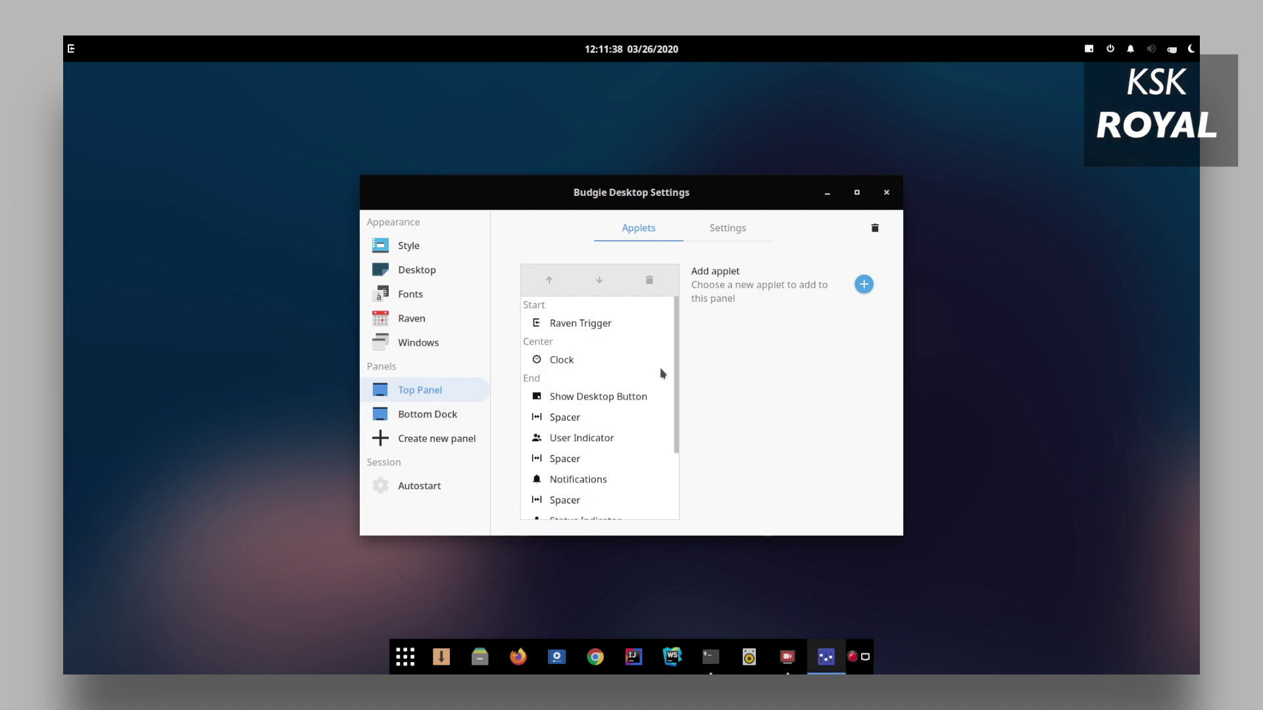
- Open the Bottom Dock's panel settings and move the dock to the left screen edge
click(458, 417)
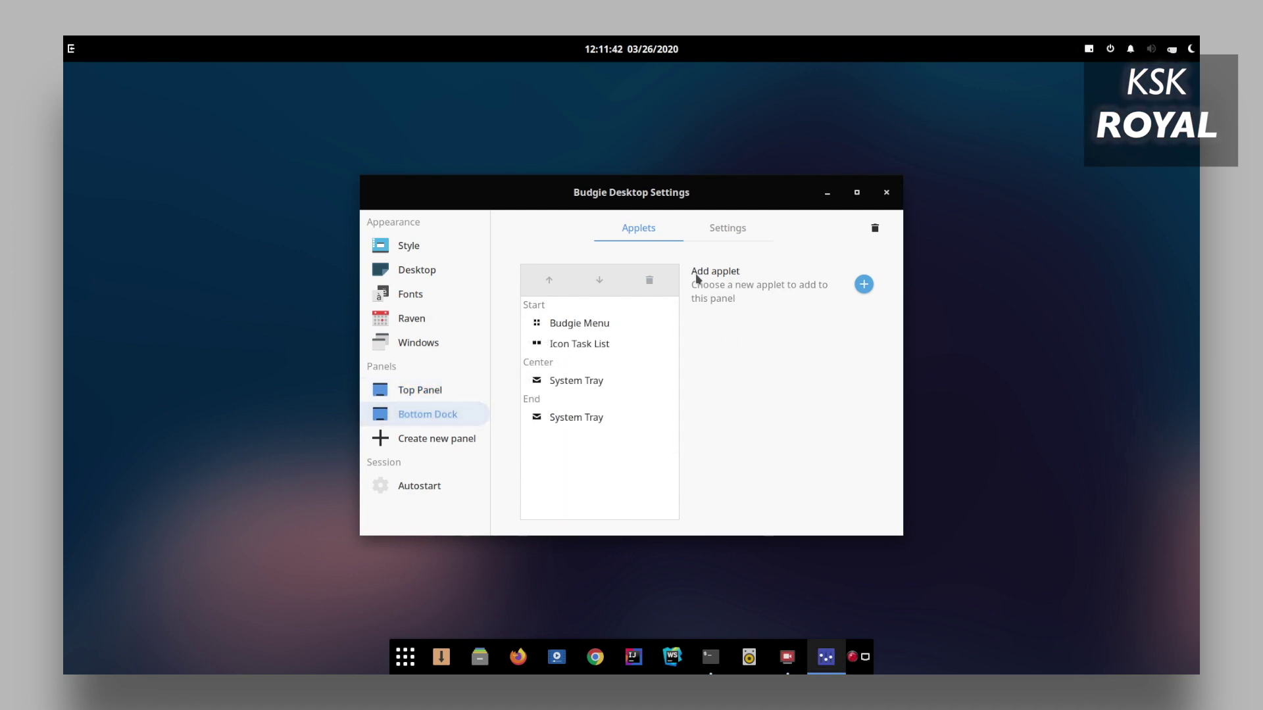
click(713, 231)
scroll(832, 368, down, 1)
scroll(772, 397, down, 2)
scroll(772, 413, up, 2)
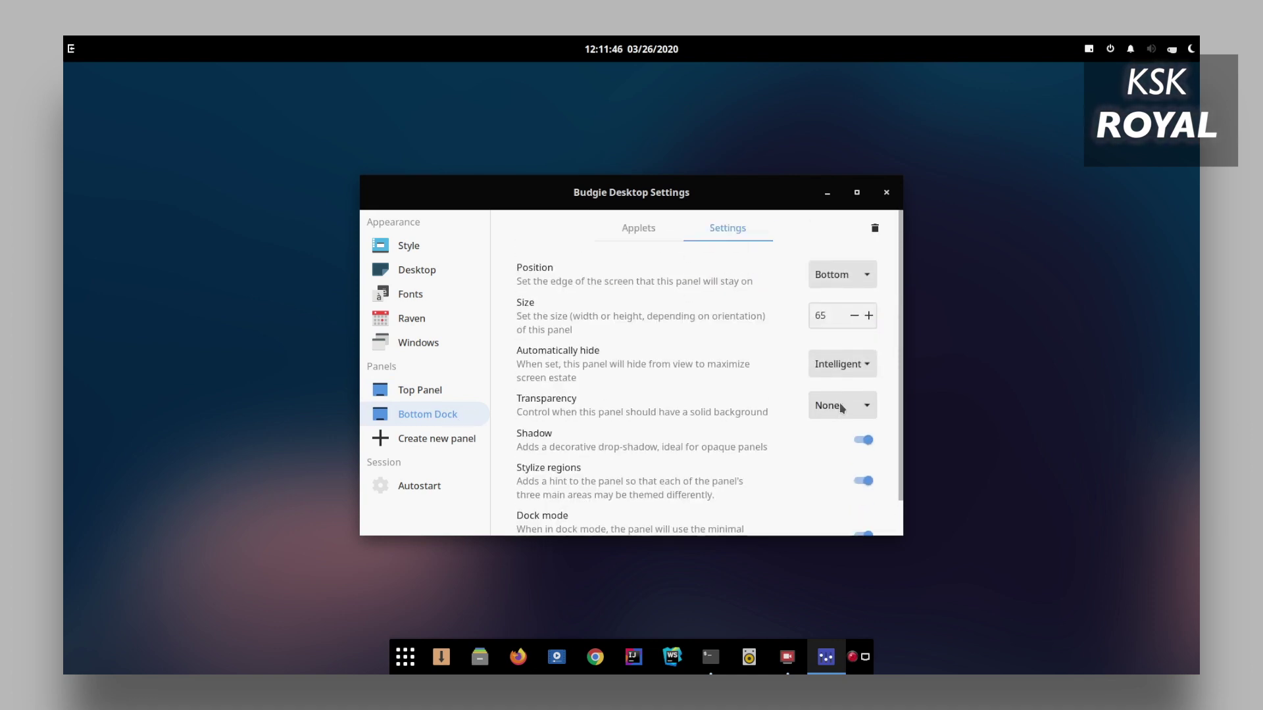
scroll(835, 405, down, 2)
click(833, 279)
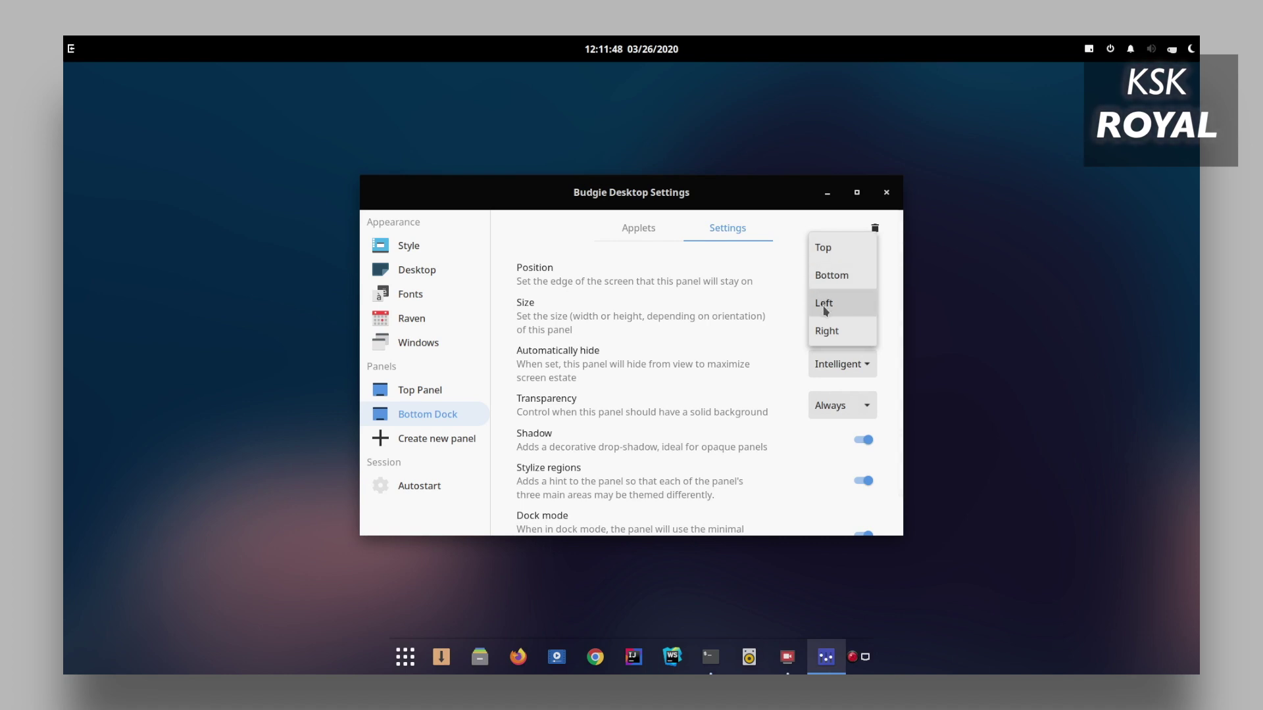
click(825, 303)
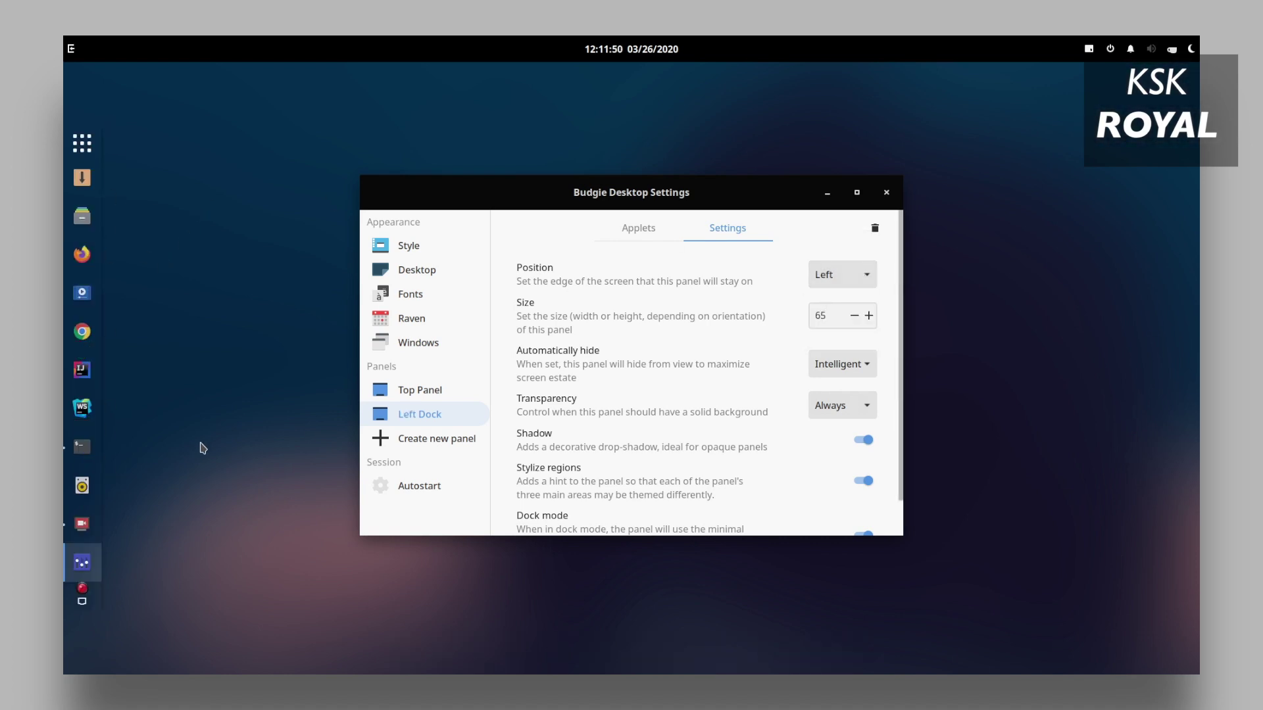
- Set the dock's auto-hide to Never, transparency to None, and enlarge it to size 68
click(859, 373)
click(838, 395)
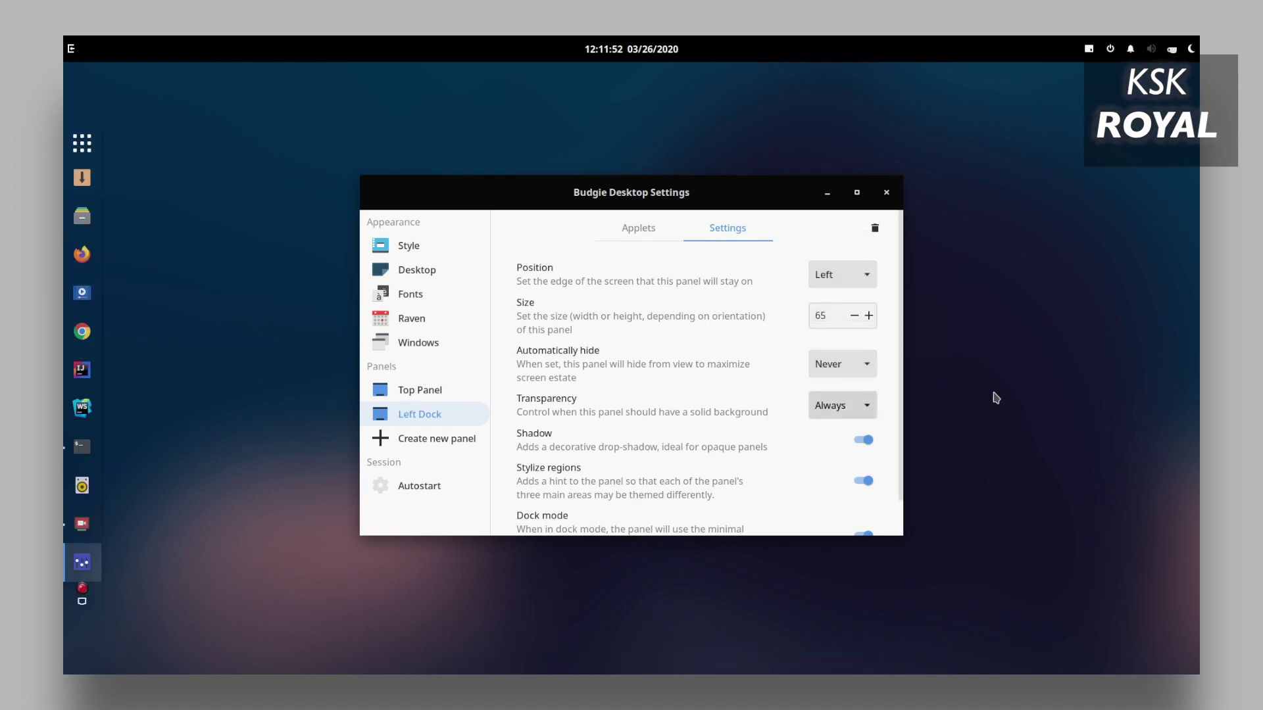
click(843, 361)
click(838, 364)
click(838, 409)
click(838, 461)
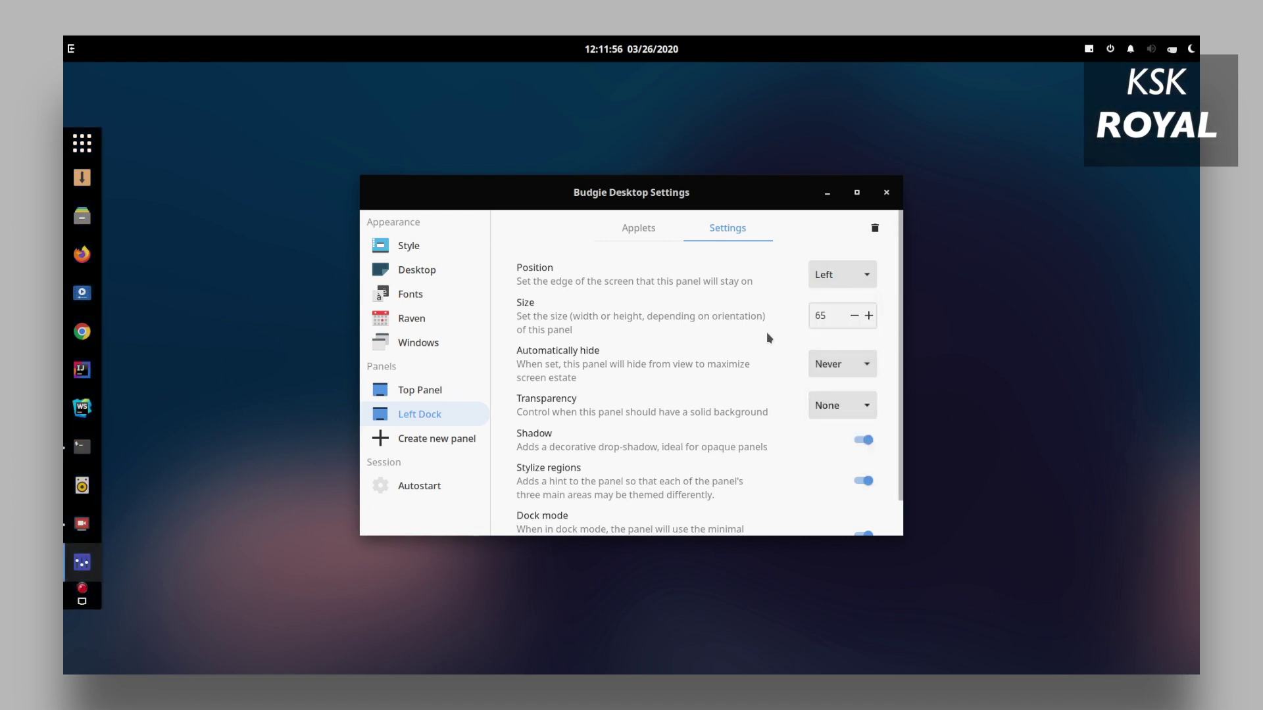
click(868, 316)
click(868, 317)
- Toggle dock mode off and back on, then return the dock to the bottom edge
scroll(849, 317, down, 4)
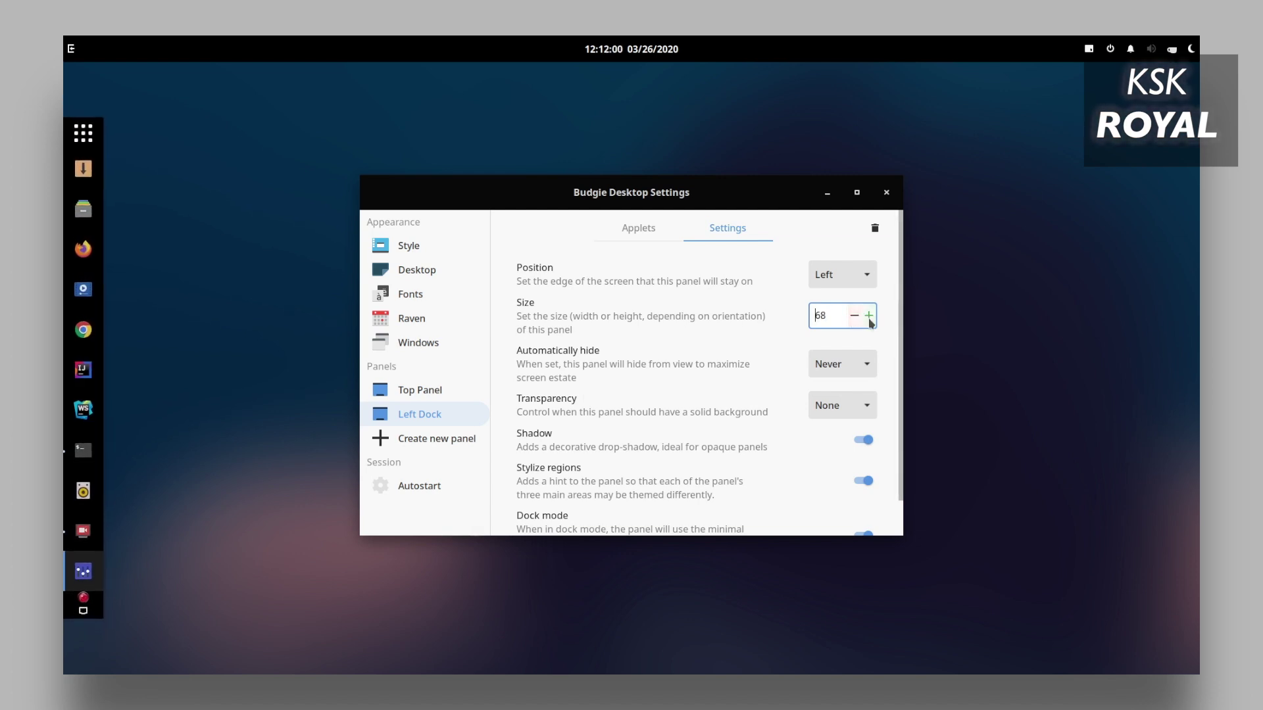
scroll(765, 425, down, 2)
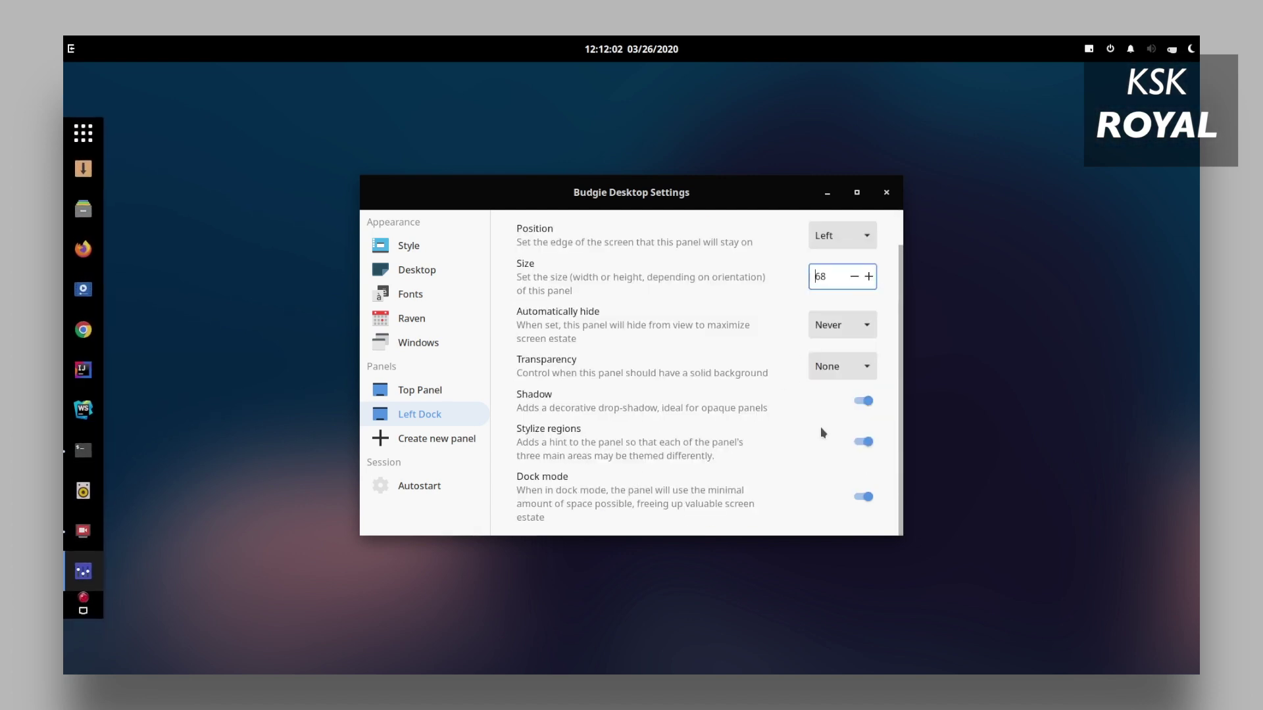
click(865, 497)
click(864, 498)
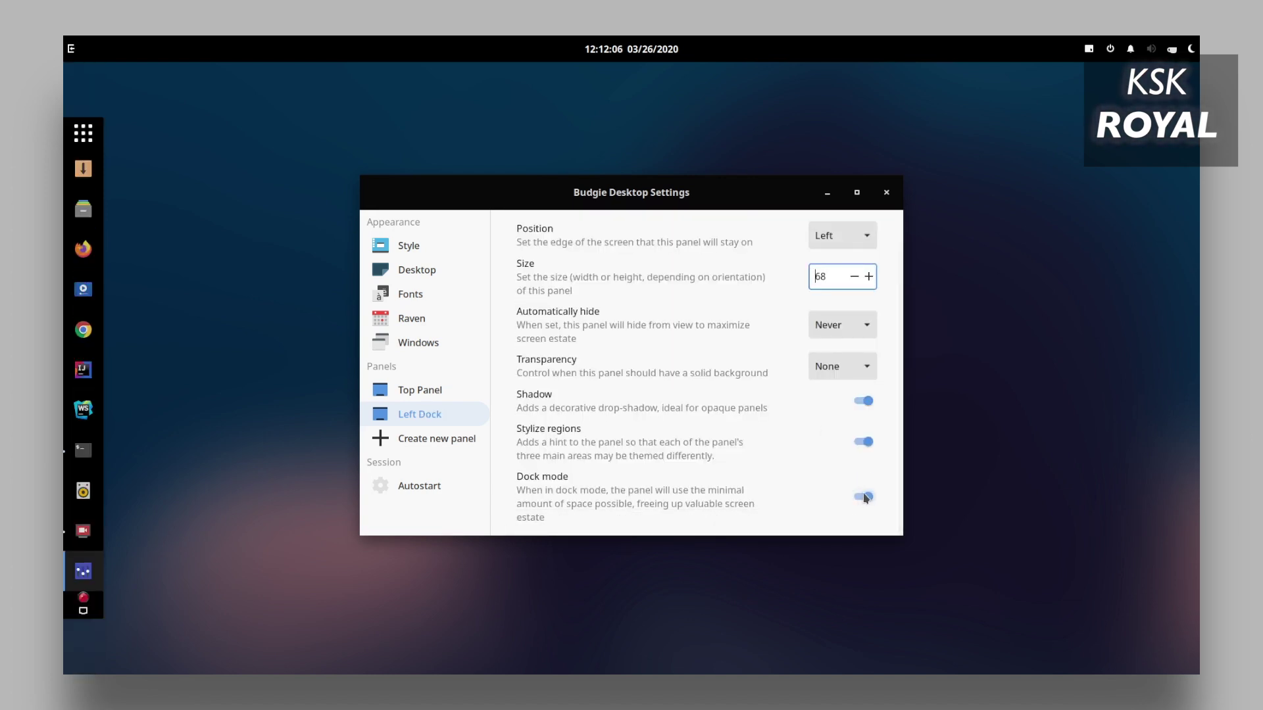
click(832, 249)
click(832, 208)
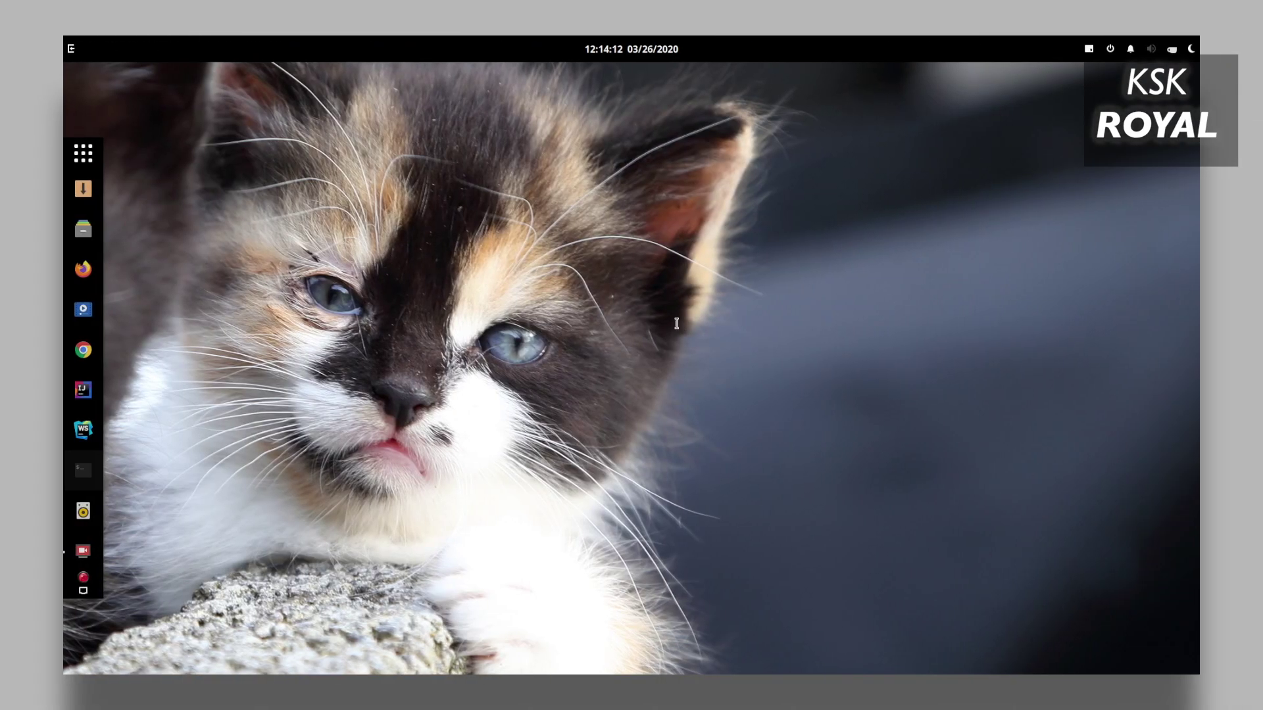
- In a new terminal, run eopkg and then eopkg help, scrolling through its command list
key(ctrl+alt+t)
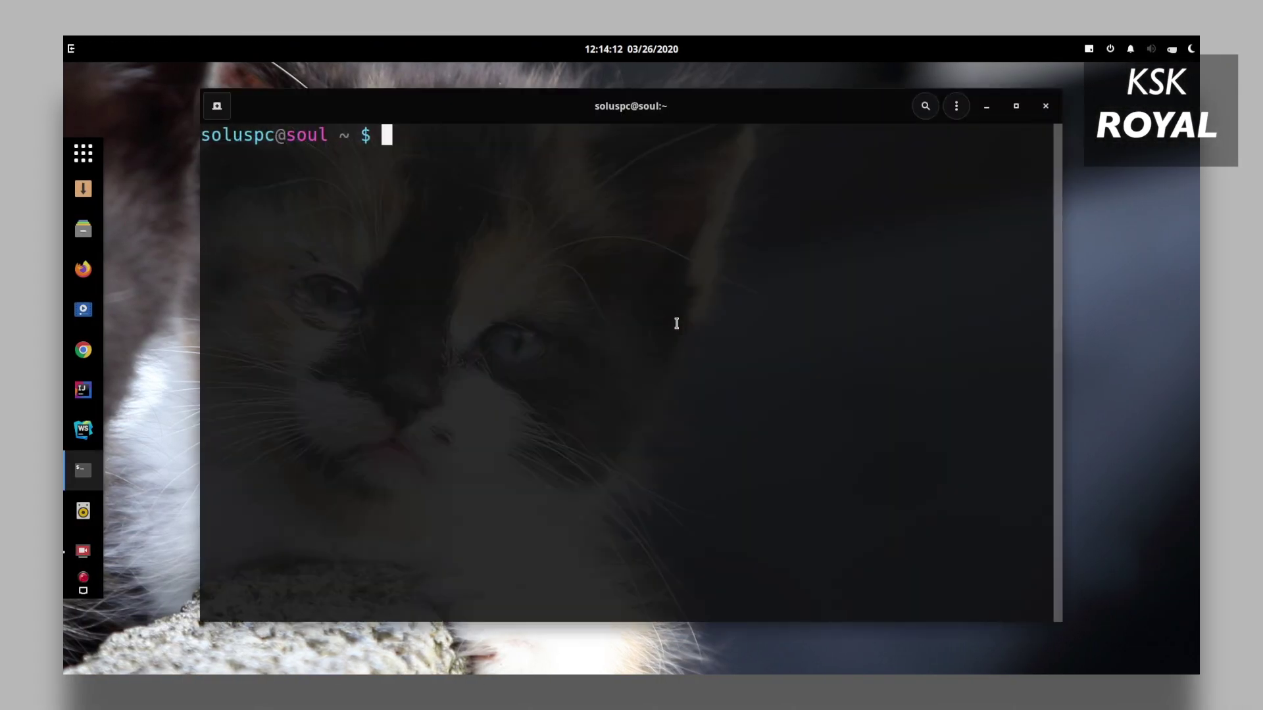
text(eopkg)
key(Return)
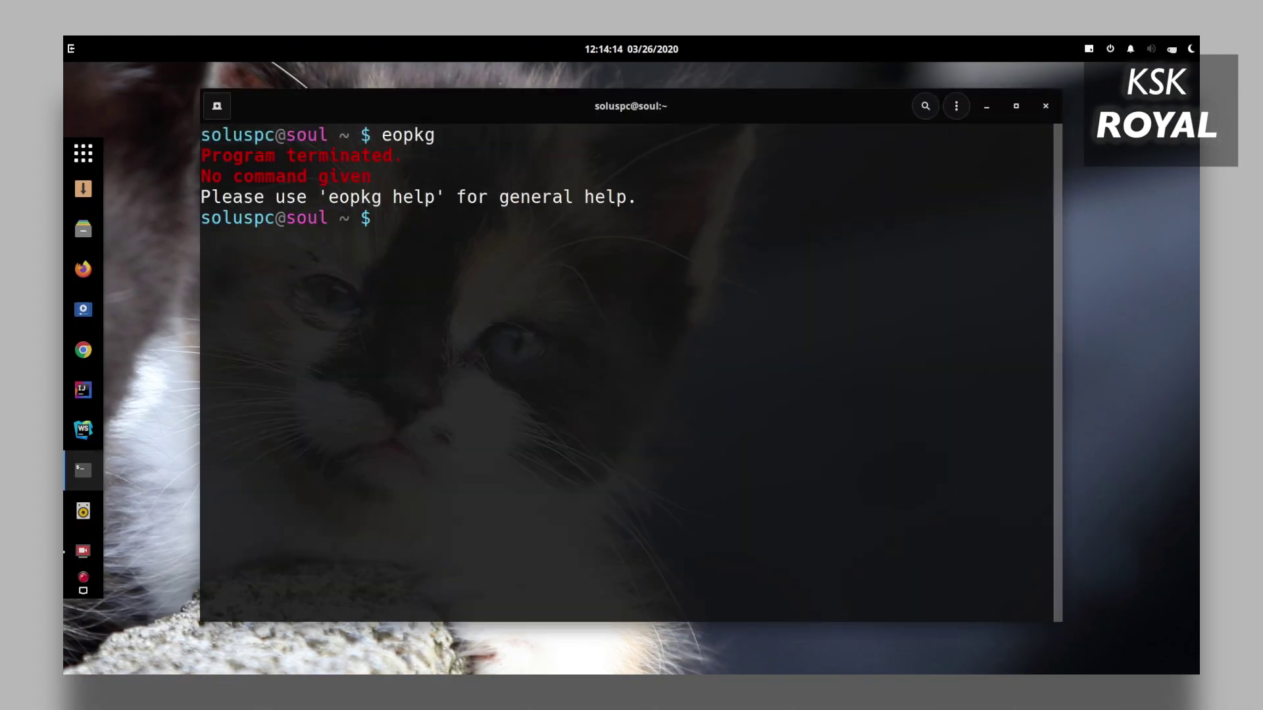
text(eokpkg help)
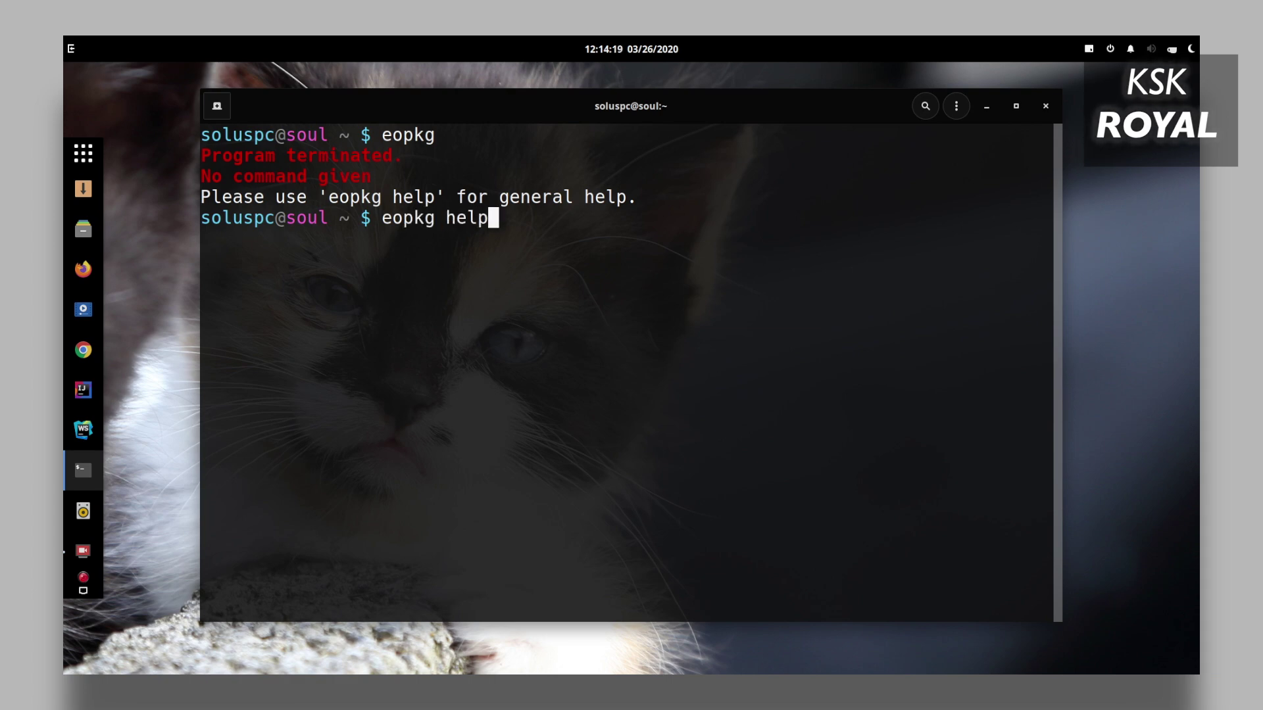
key(Return)
scroll(494, 369, up, 9)
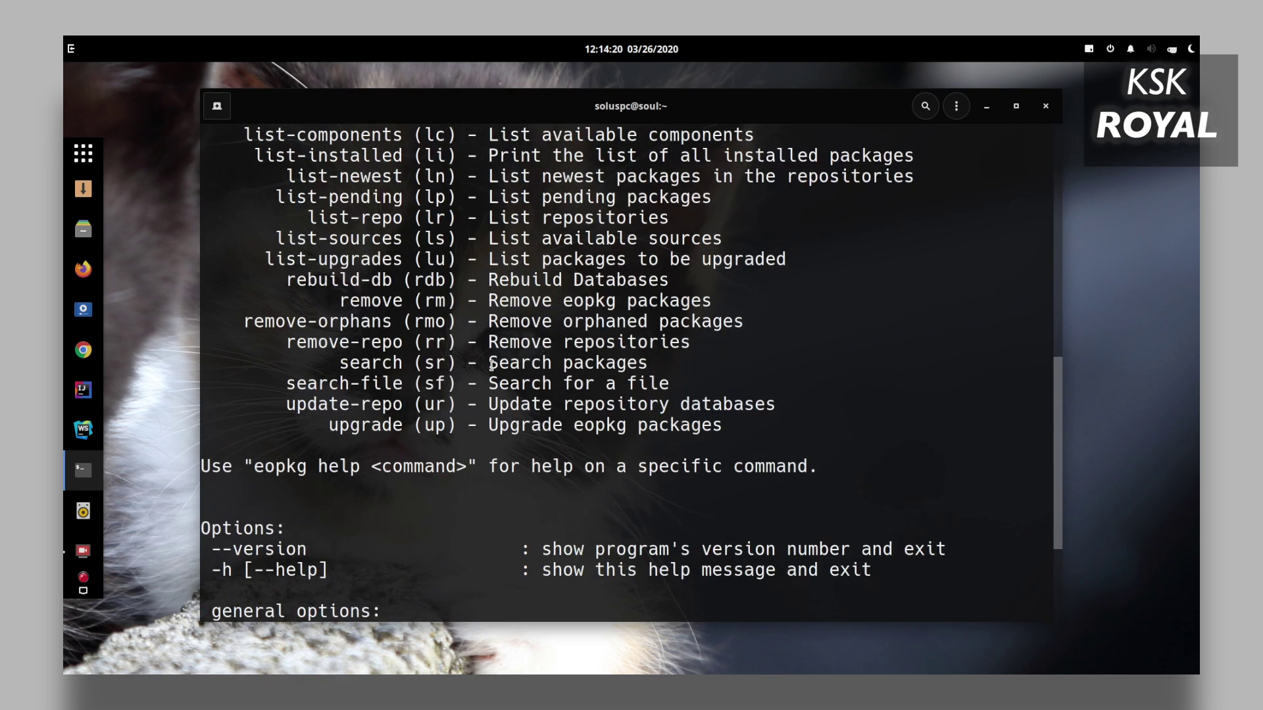
scroll(497, 375, down, 6)
scroll(579, 395, down, 3)
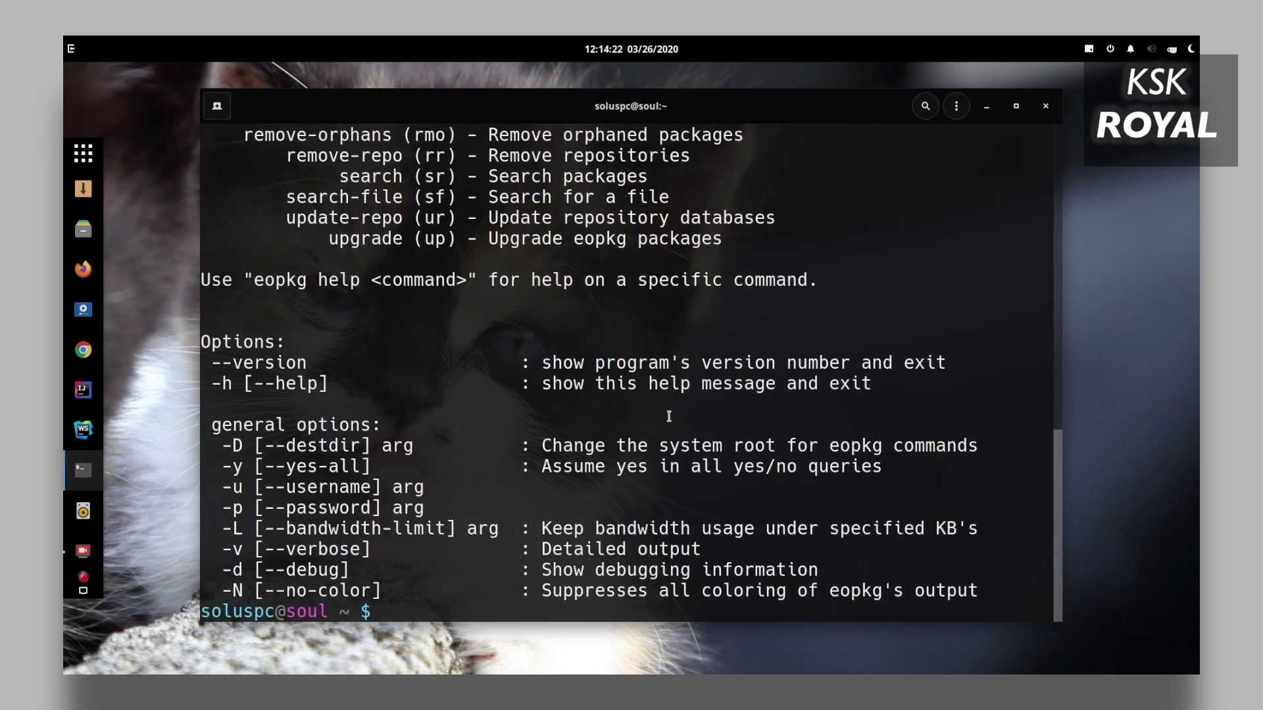
- Clear the terminal and install git 2.25.1 with sudo eopkg install, entering the password
text(clear)
key(Return)
text(sudo eop)
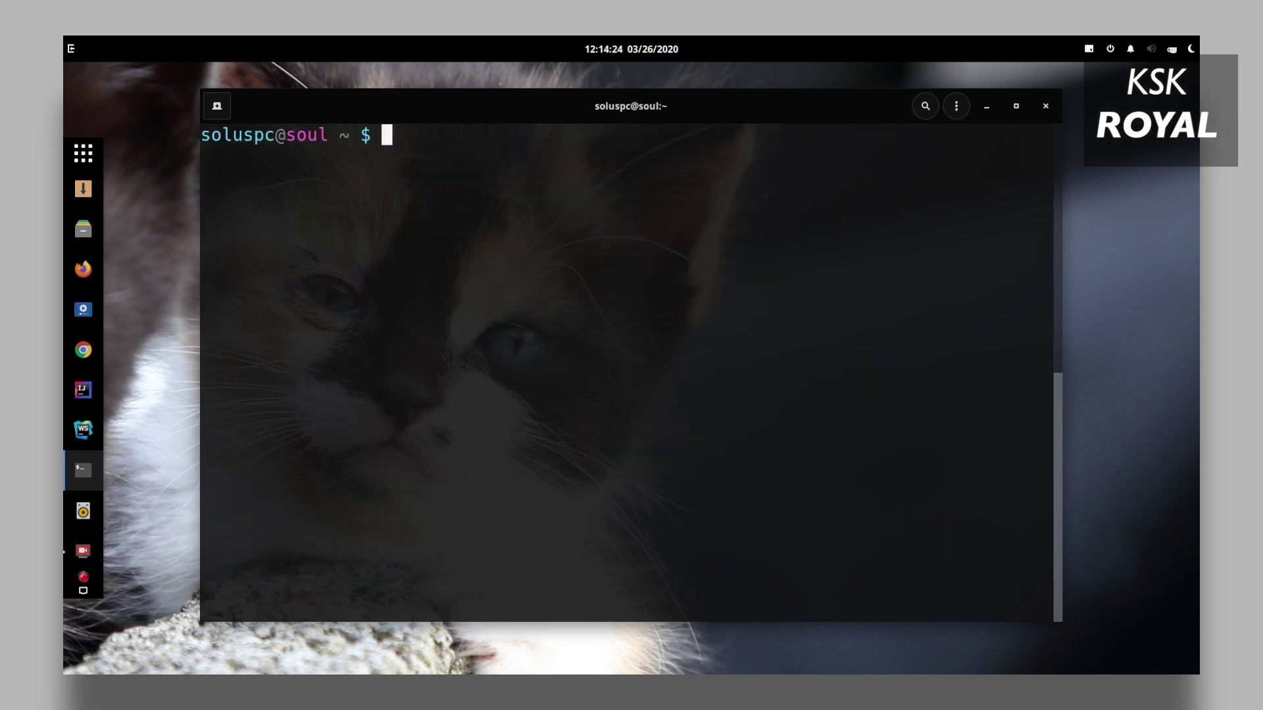
text(kg install git)
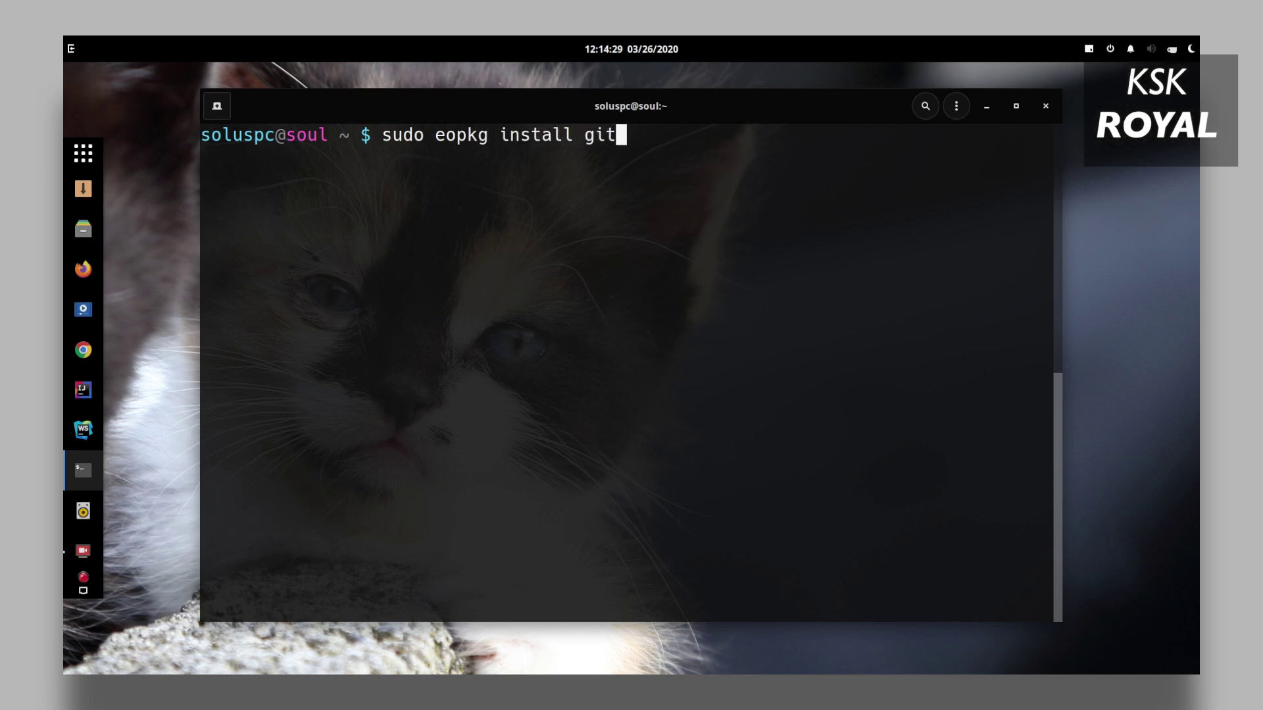
key(Return)
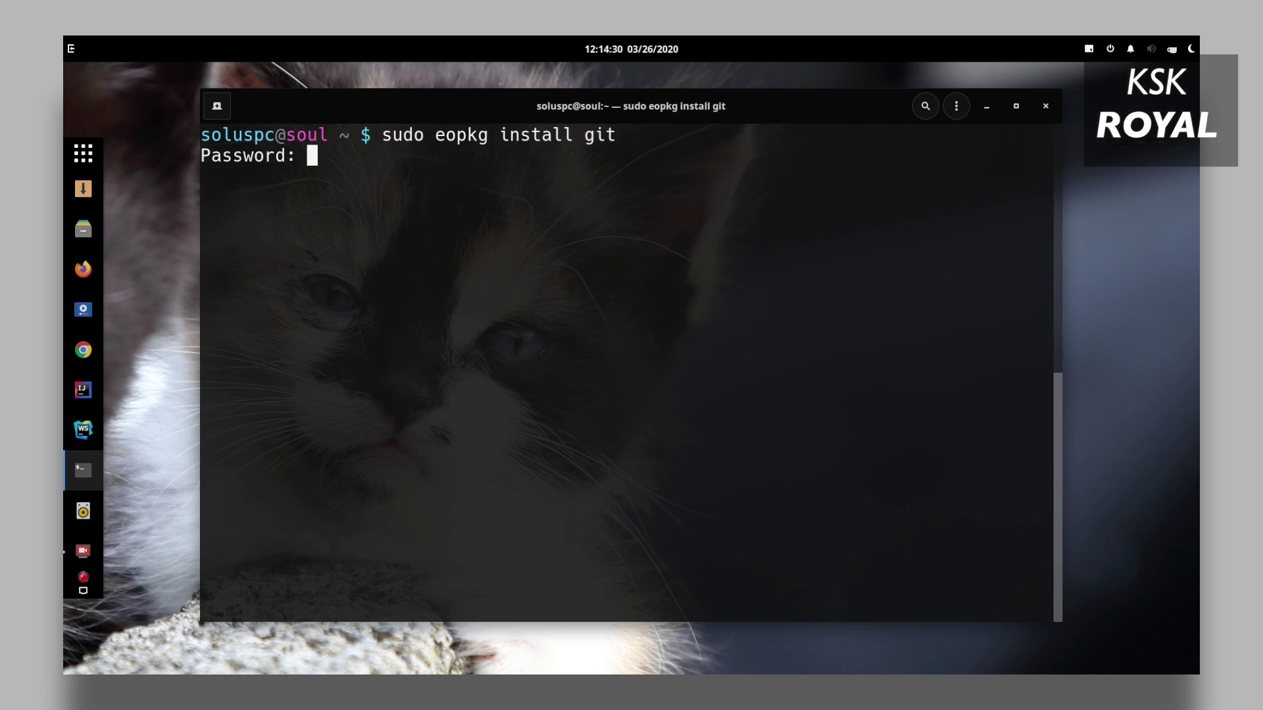
key(Return)
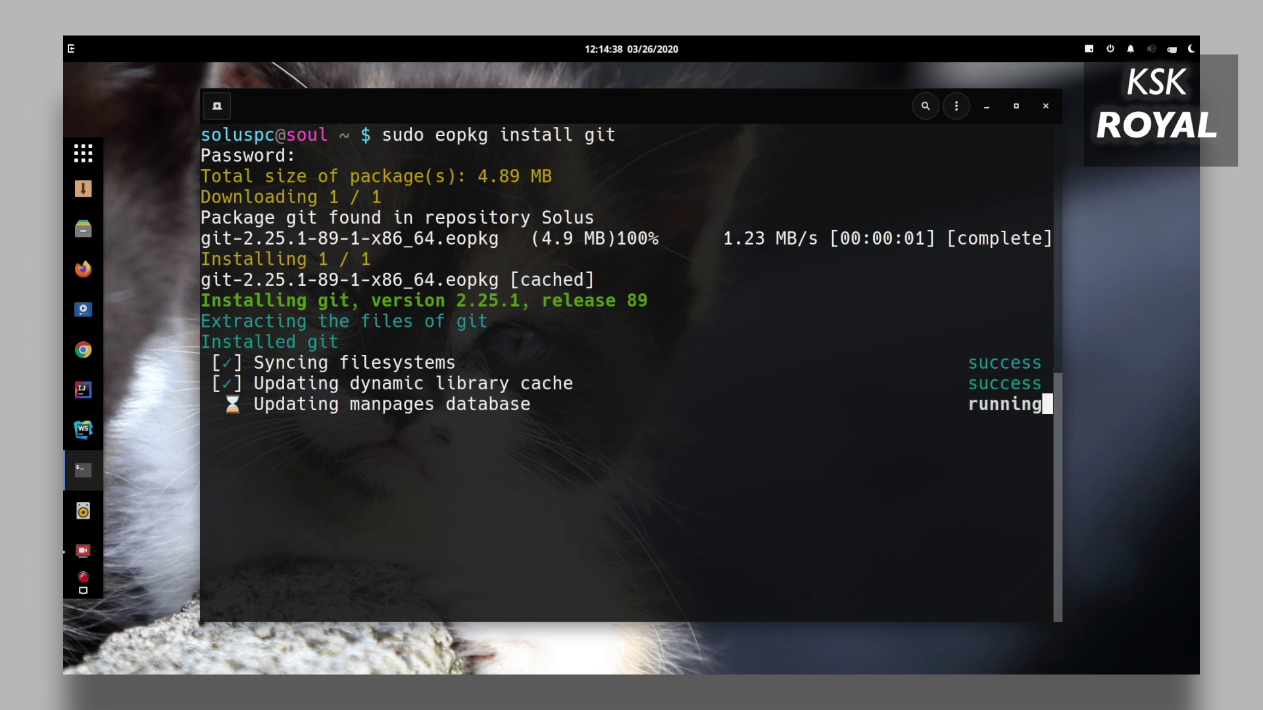
- Install android-tools 29.0.5 with sudo eopkg install android-tools
text(sudo e)
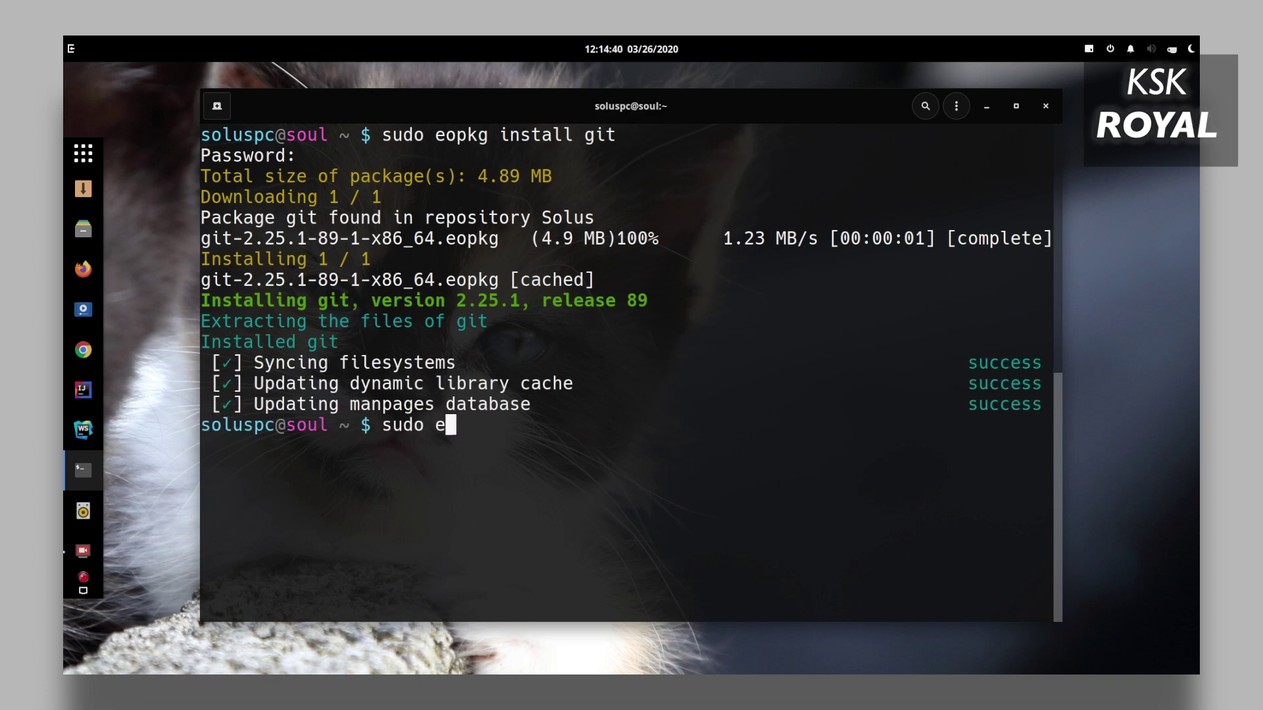
text(opkg install android-tools)
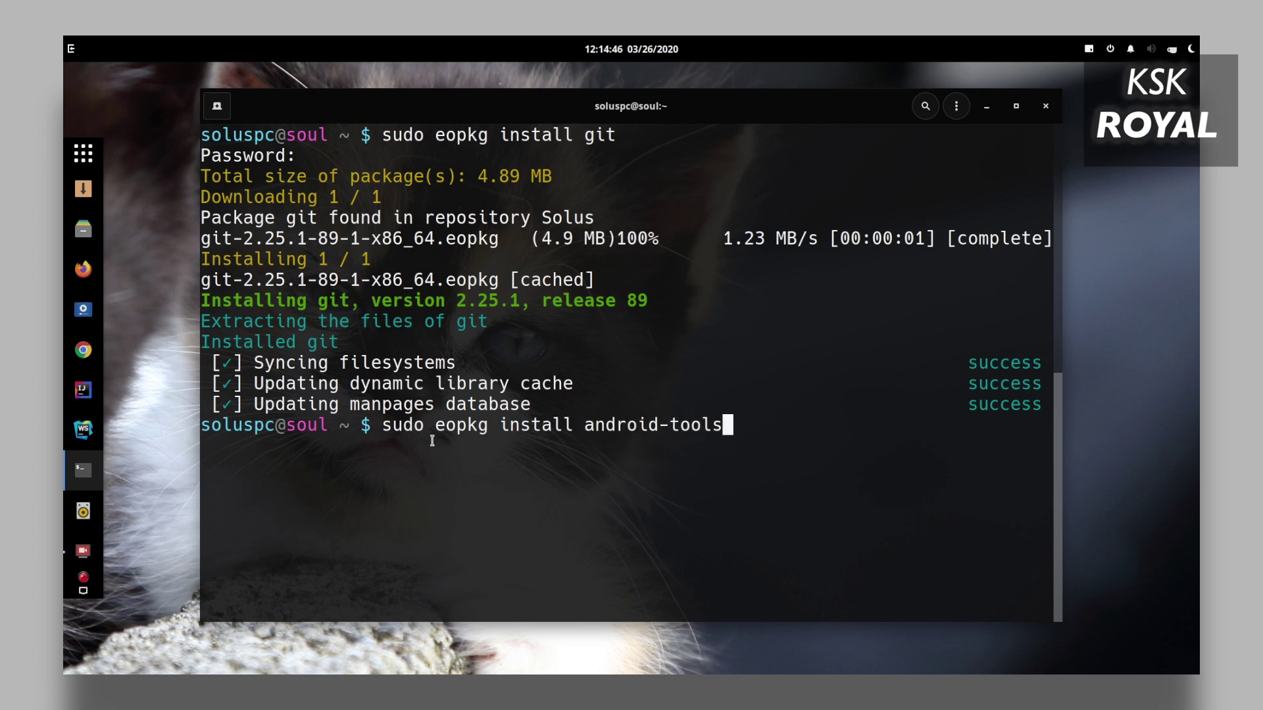
double_click(405, 425)
double_click(473, 425)
double_click(527, 424)
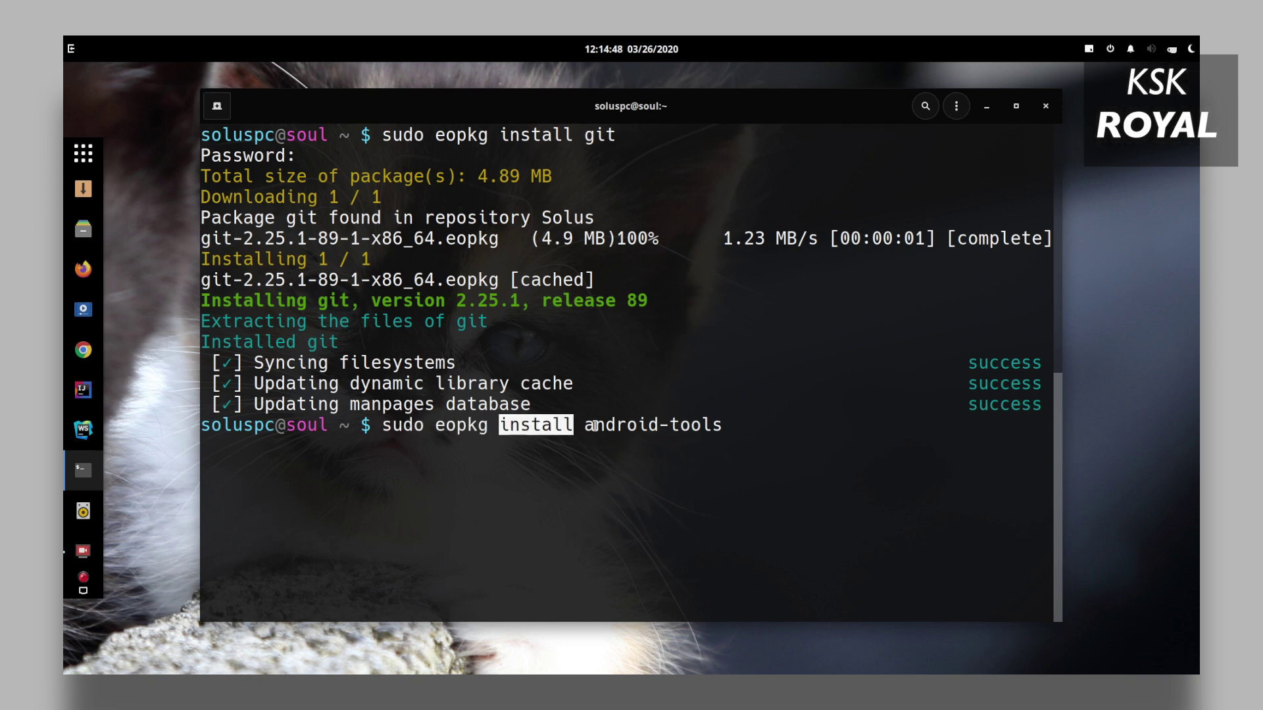
double_click(588, 425)
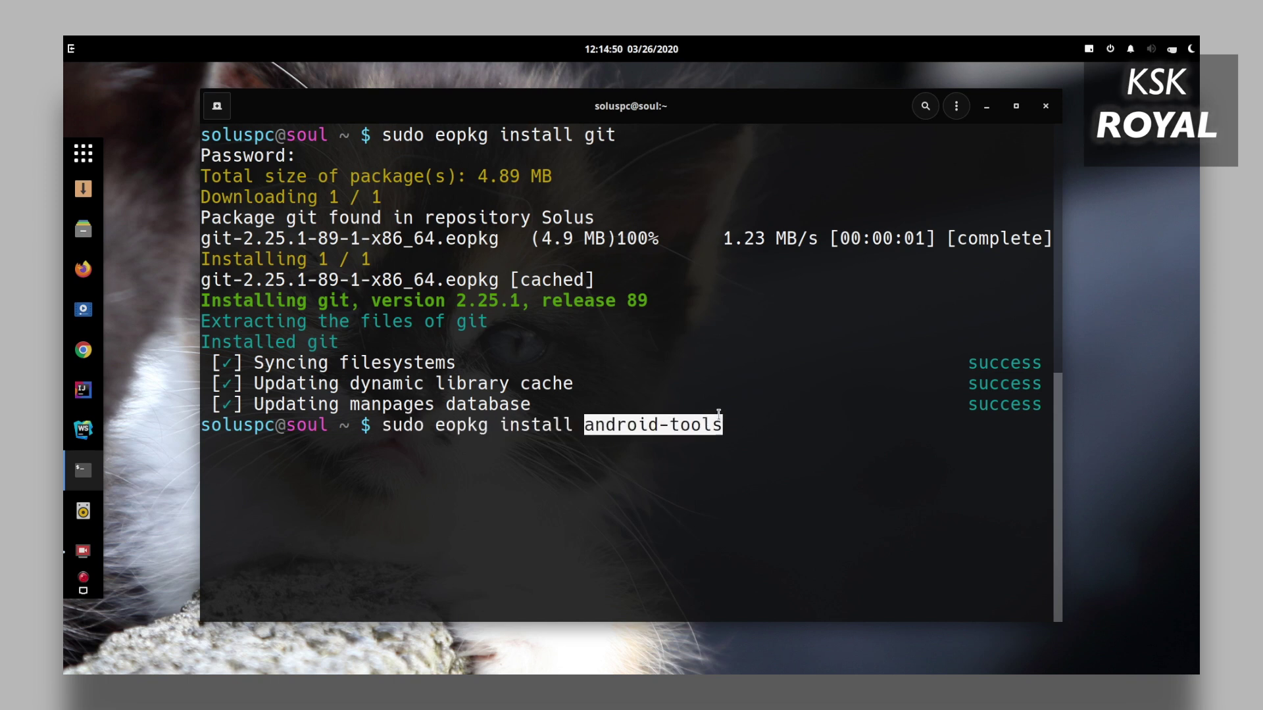
key(Return)
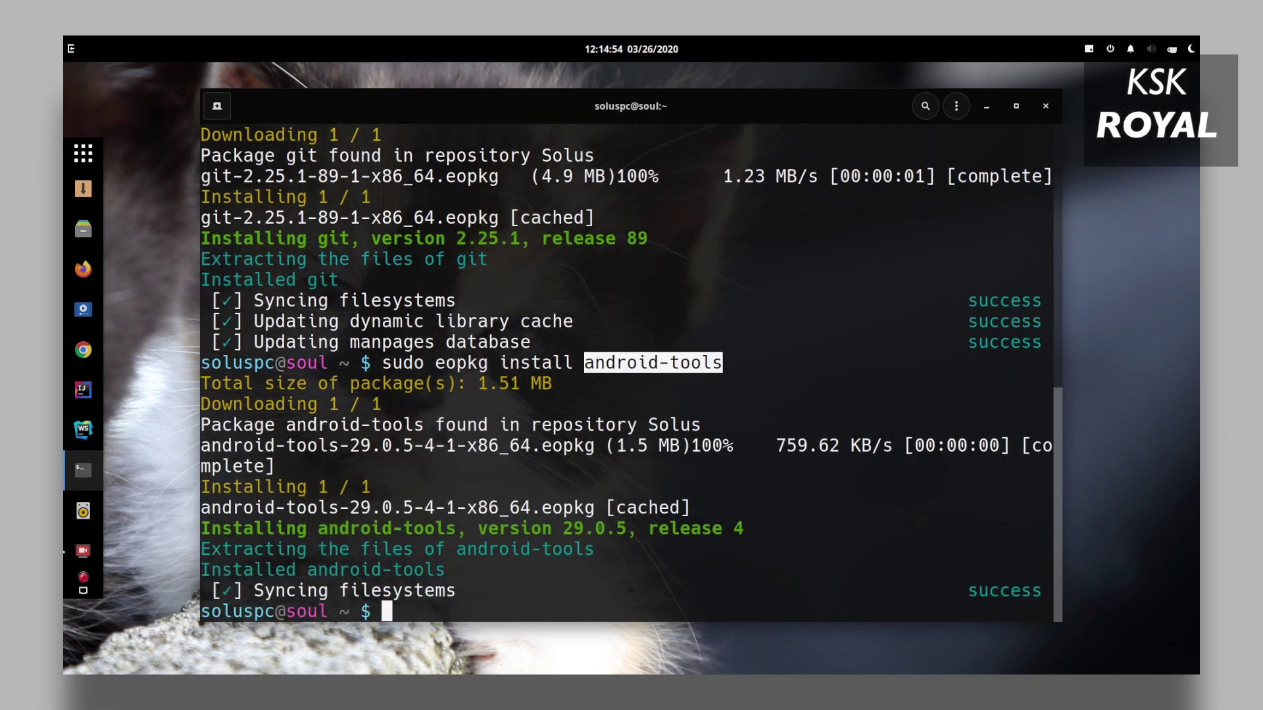
- Clear the terminal, install gcc 9.2.0 via eopkg, and run gcc to confirm it reports no input files
text(clear)
key(Return)
text(su)
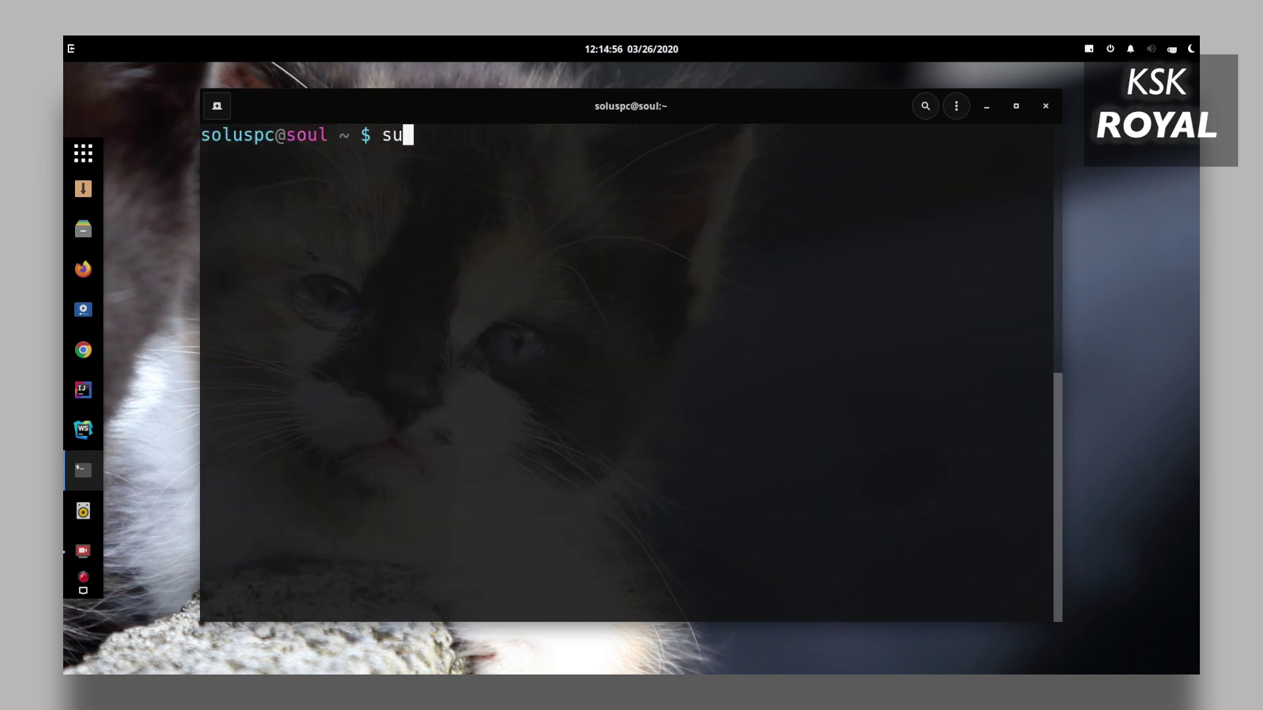
text(do eopkg install gcc)
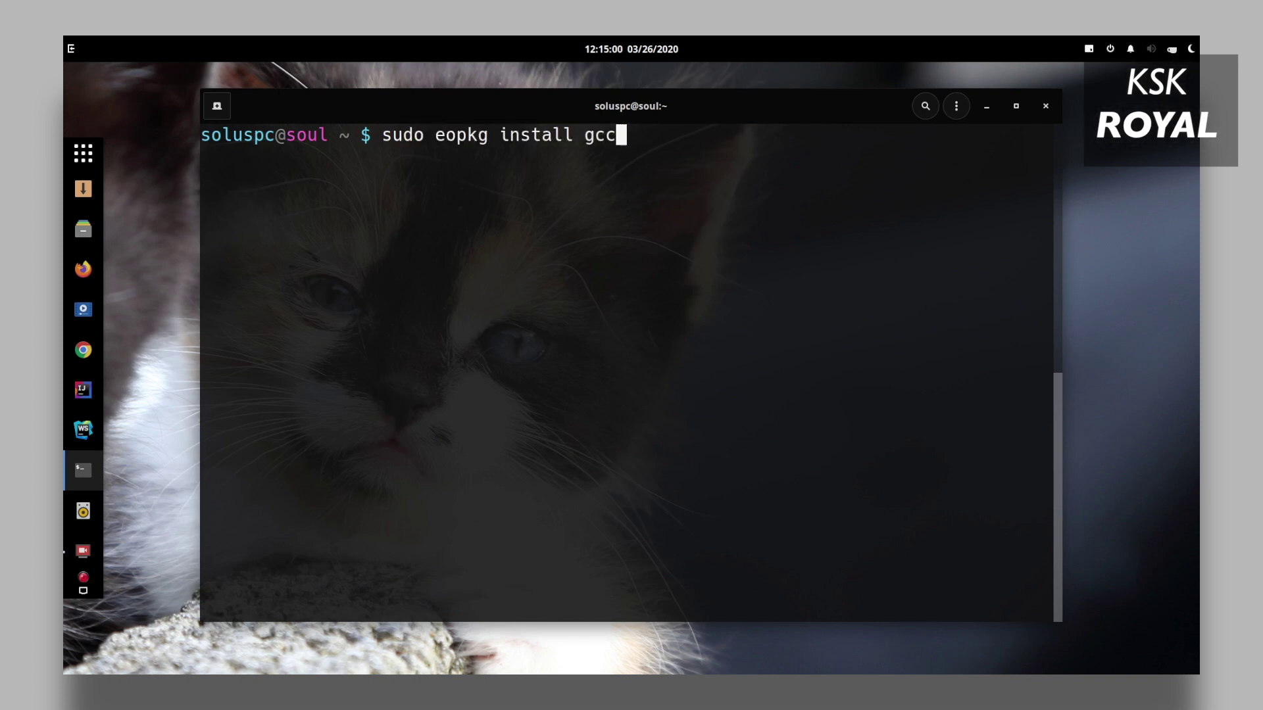
double_click(403, 130)
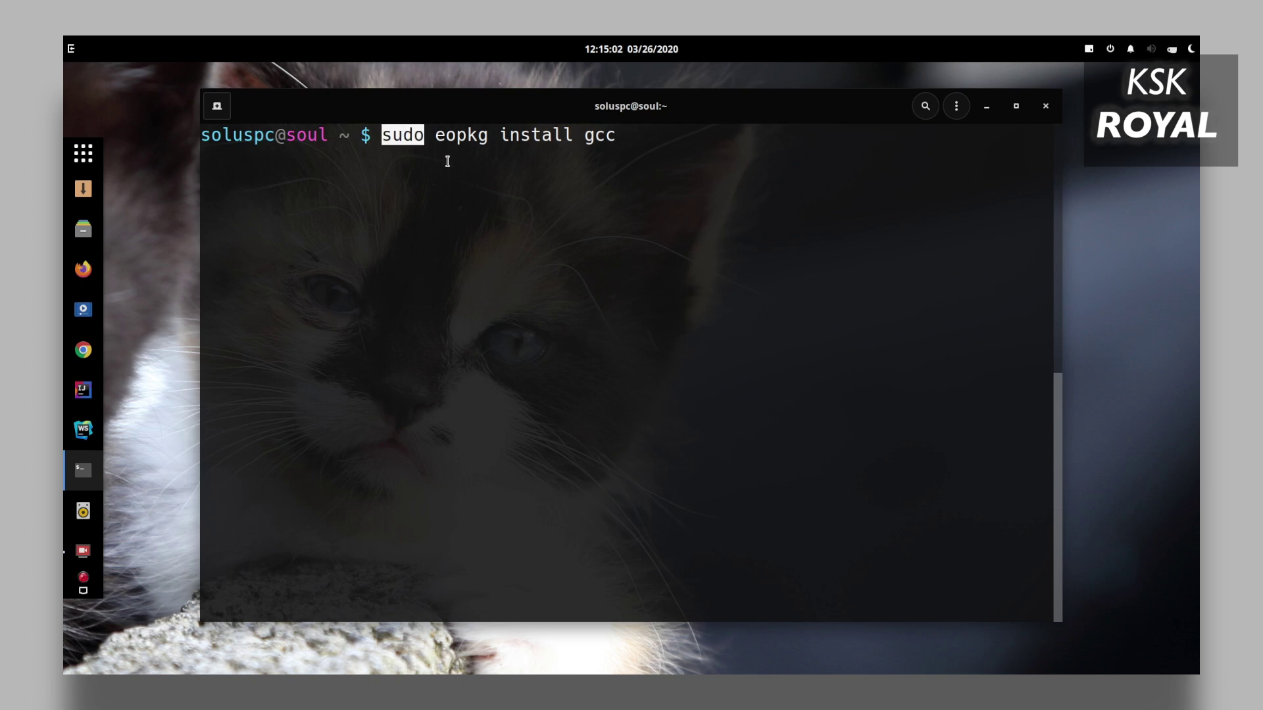
double_click(462, 135)
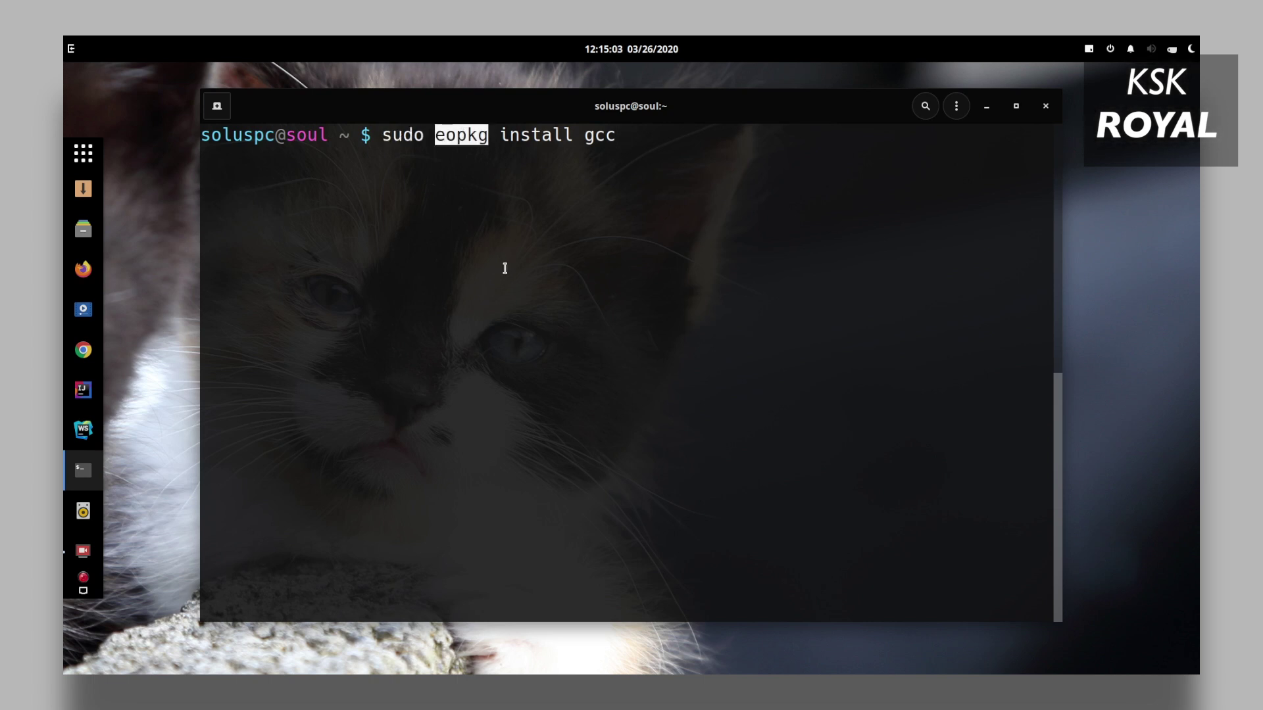
triple_click(539, 134)
click(597, 131)
key(Return)
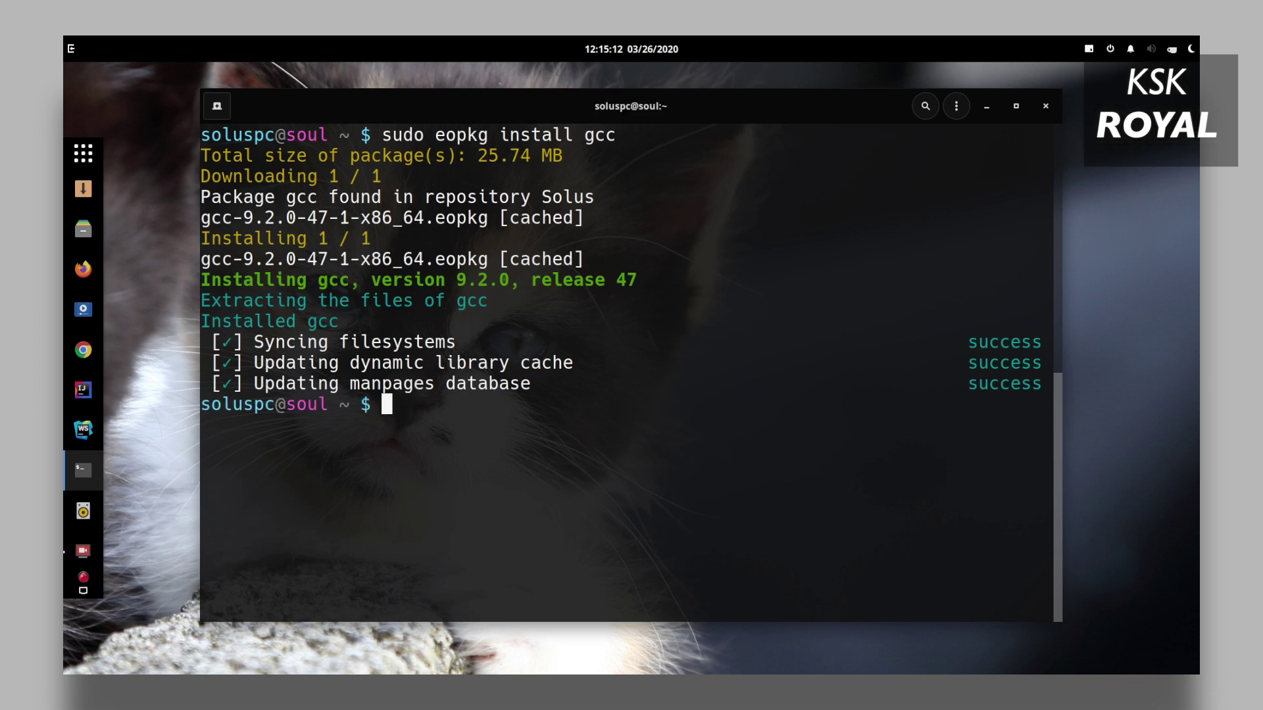
key(Return)
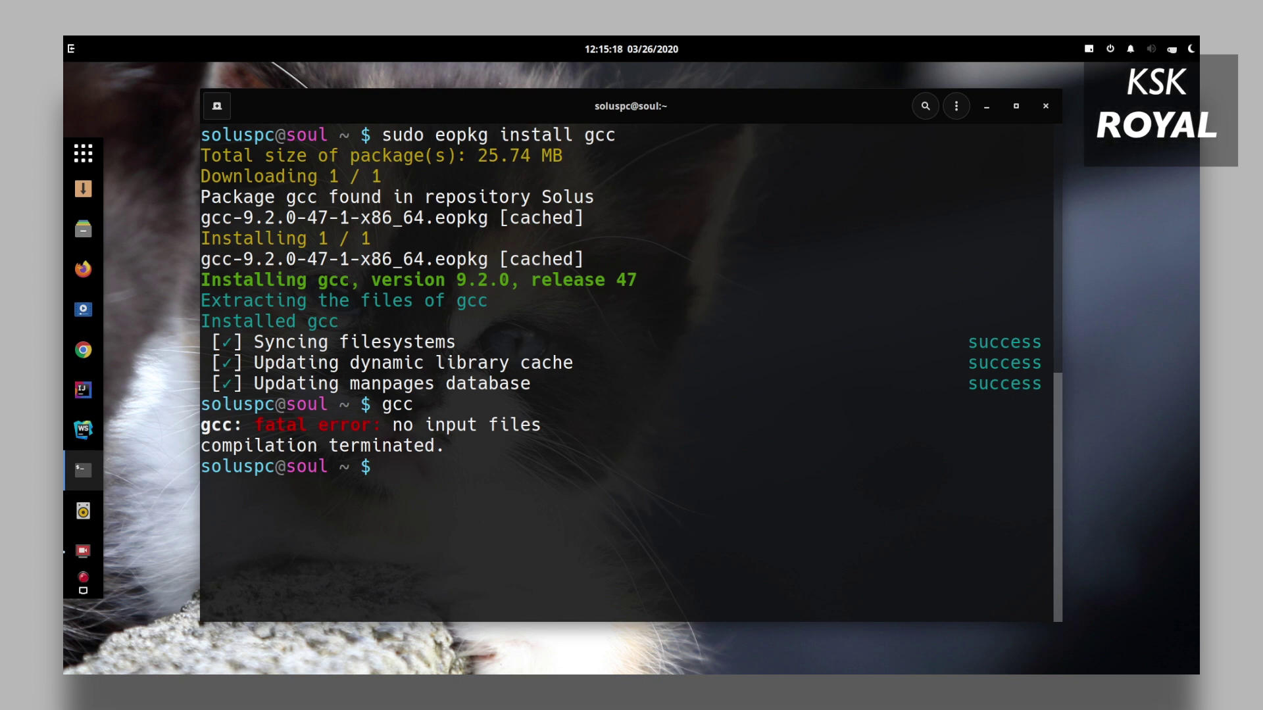
- Run sudo eopkg list-available to print the available packages
text(sudo eopkg)
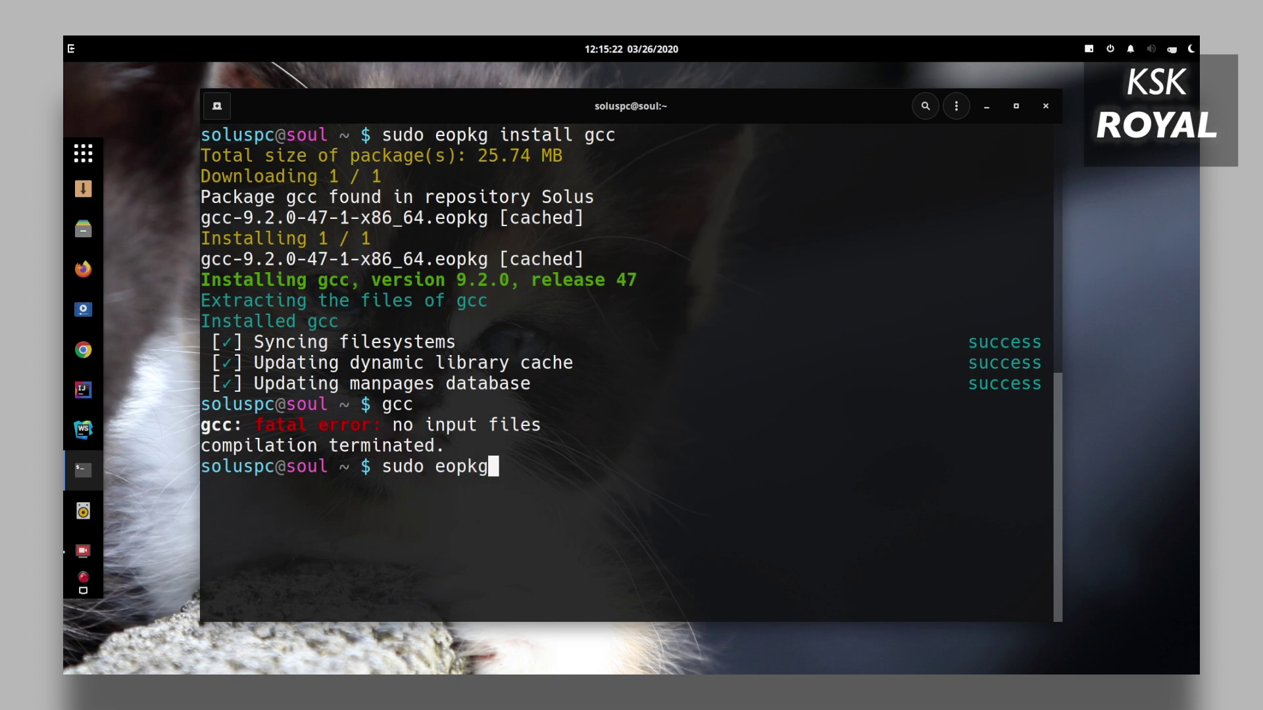
text( remove git)
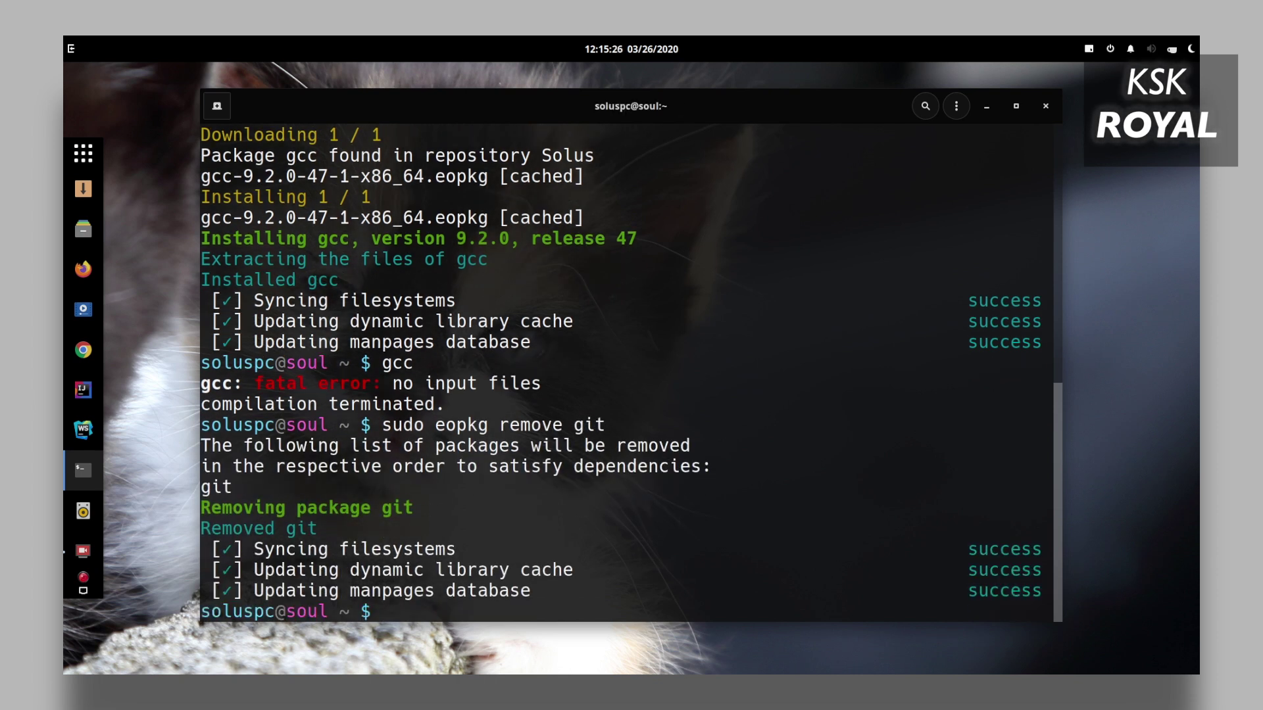
text(udo eopkg remove ando)
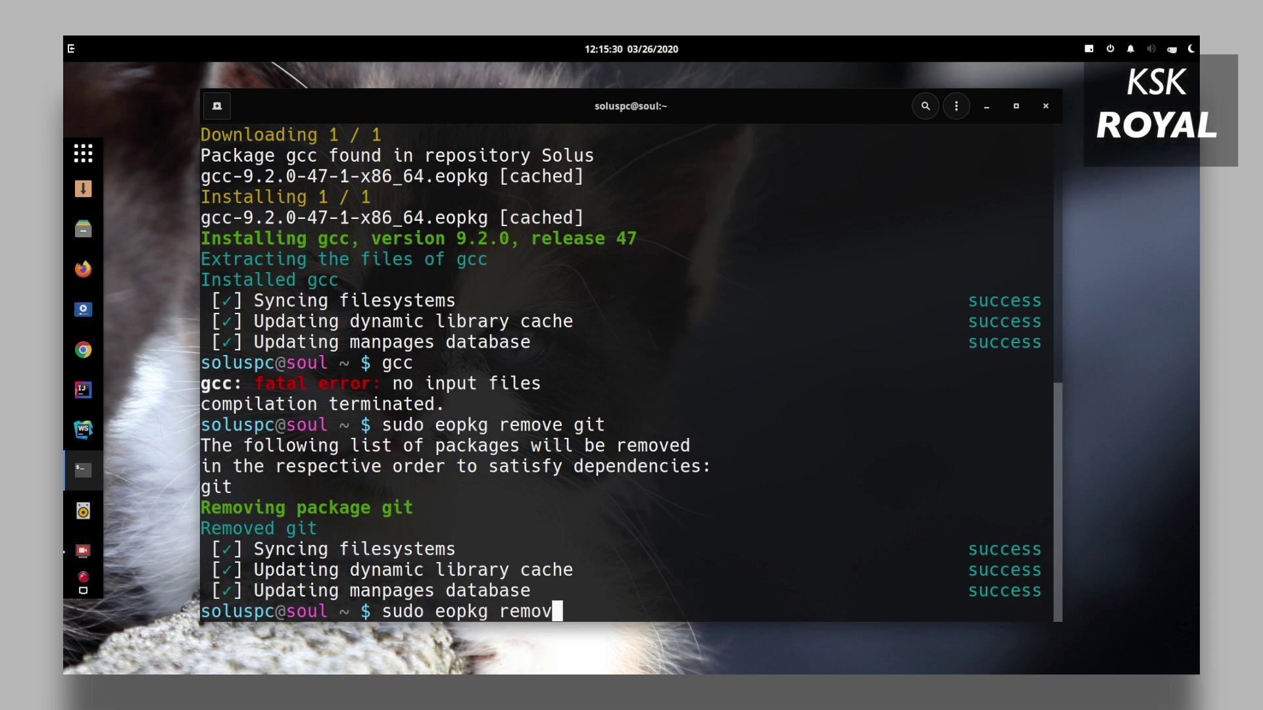
key(BackSpace)
key(BackSpace)
key(BackSpace)
key(BackSpace)
key(BackSpace)
key(BackSpace)
key(BackSpace)
key(BackSpace)
key(BackSpace)
key(BackSpace)
key(BackSpace)
key(BackSpace)
text(list-available)
key(Return)
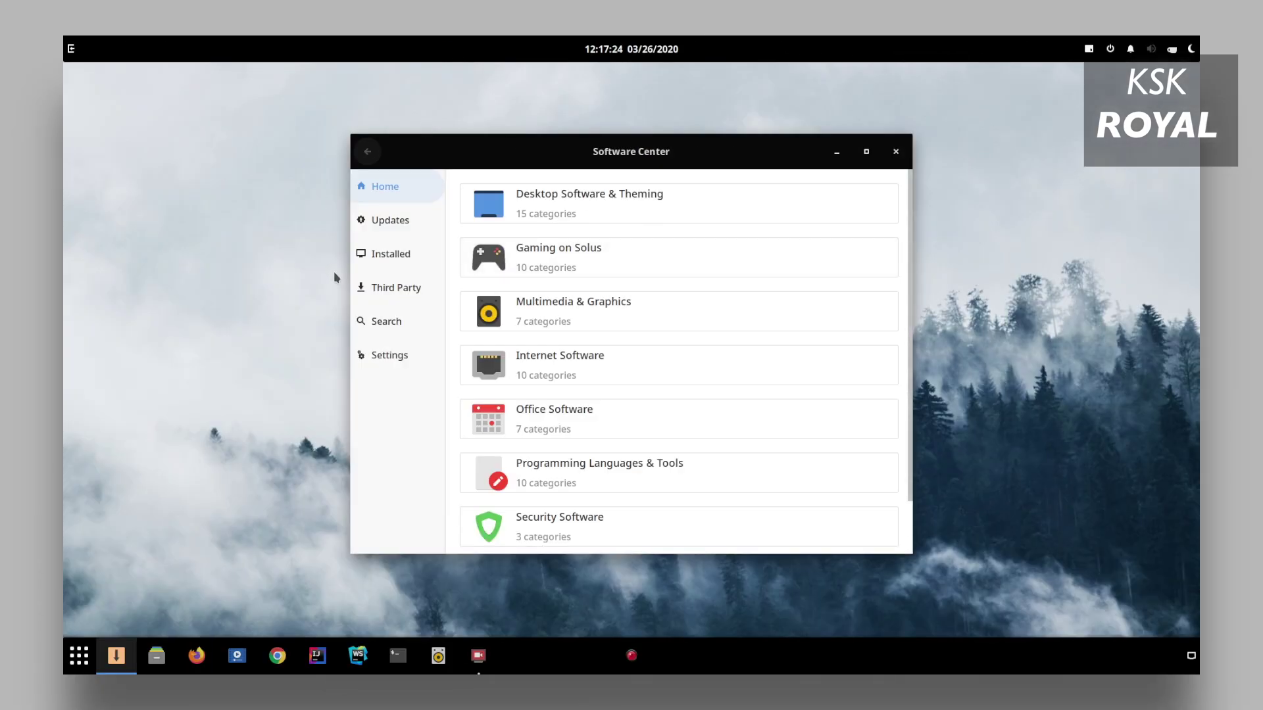
- Browse the Updates and Installed pages, then scroll the Third Party list down to Spotify
click(405, 222)
click(398, 257)
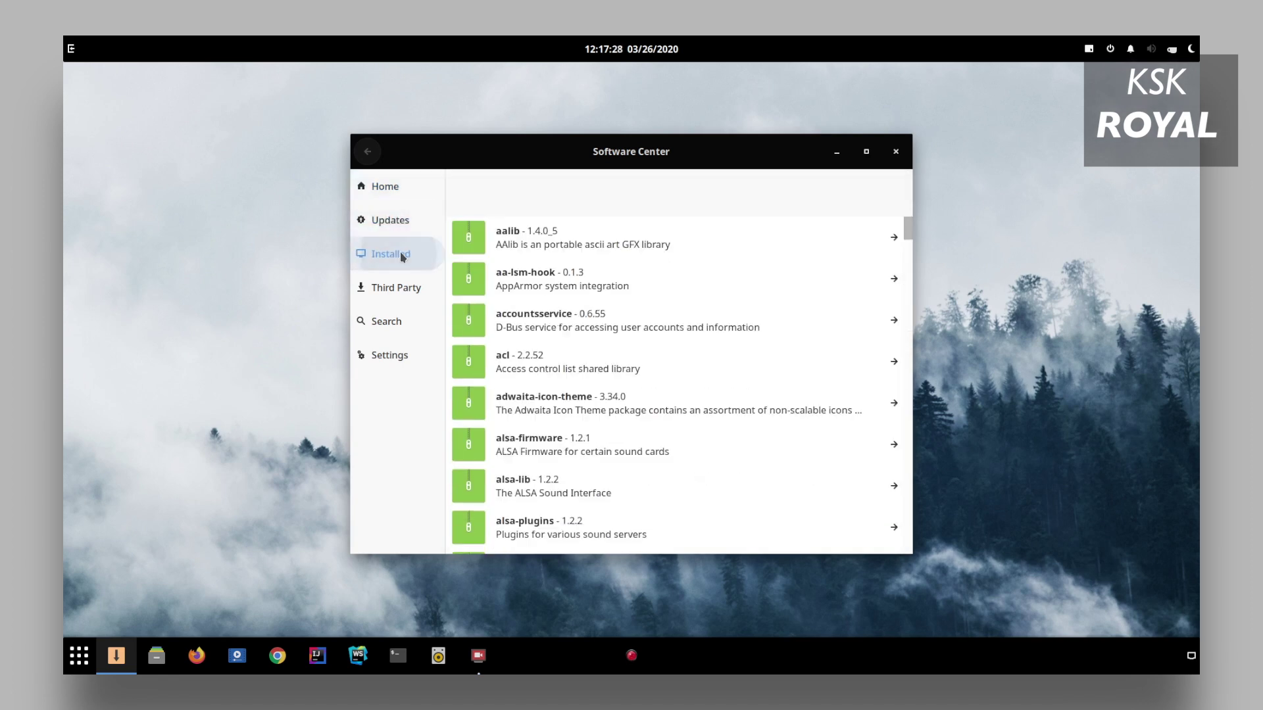
click(409, 294)
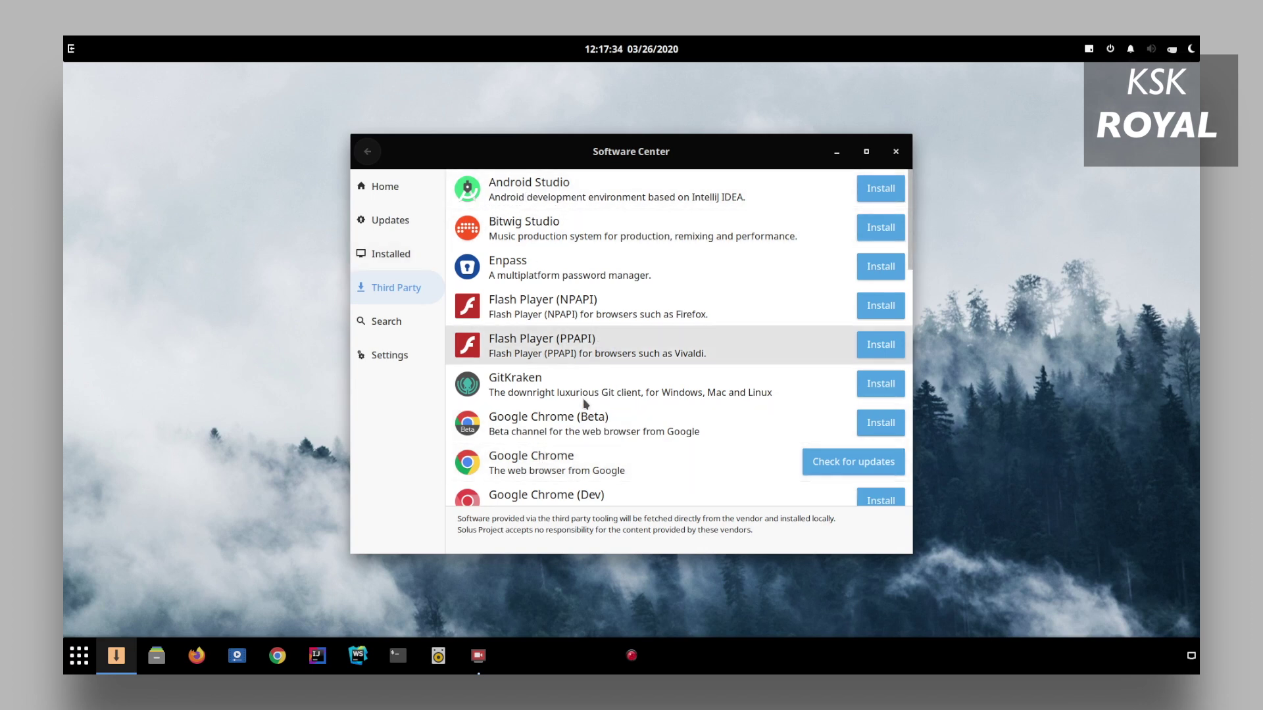
scroll(592, 460, down, 5)
scroll(591, 462, down, 9)
scroll(590, 462, down, 3)
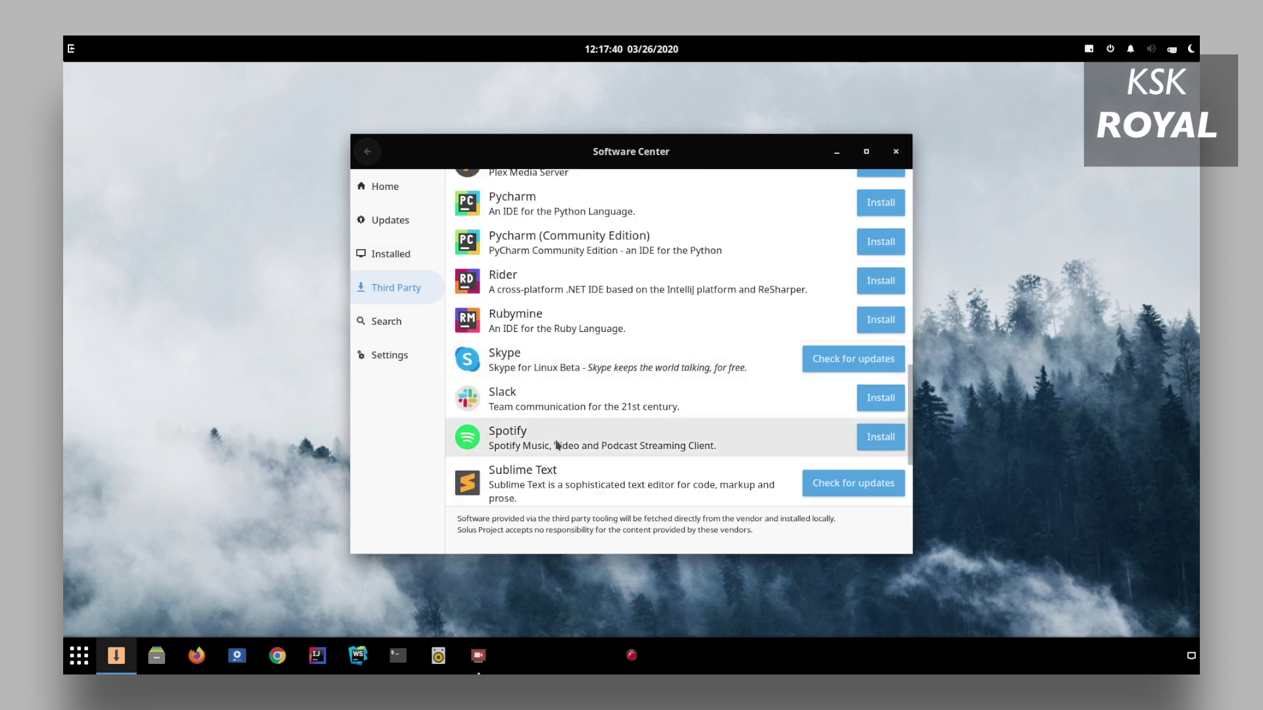
- Install Spotify with password authentication, then bring up a terminal from the dock
click(880, 440)
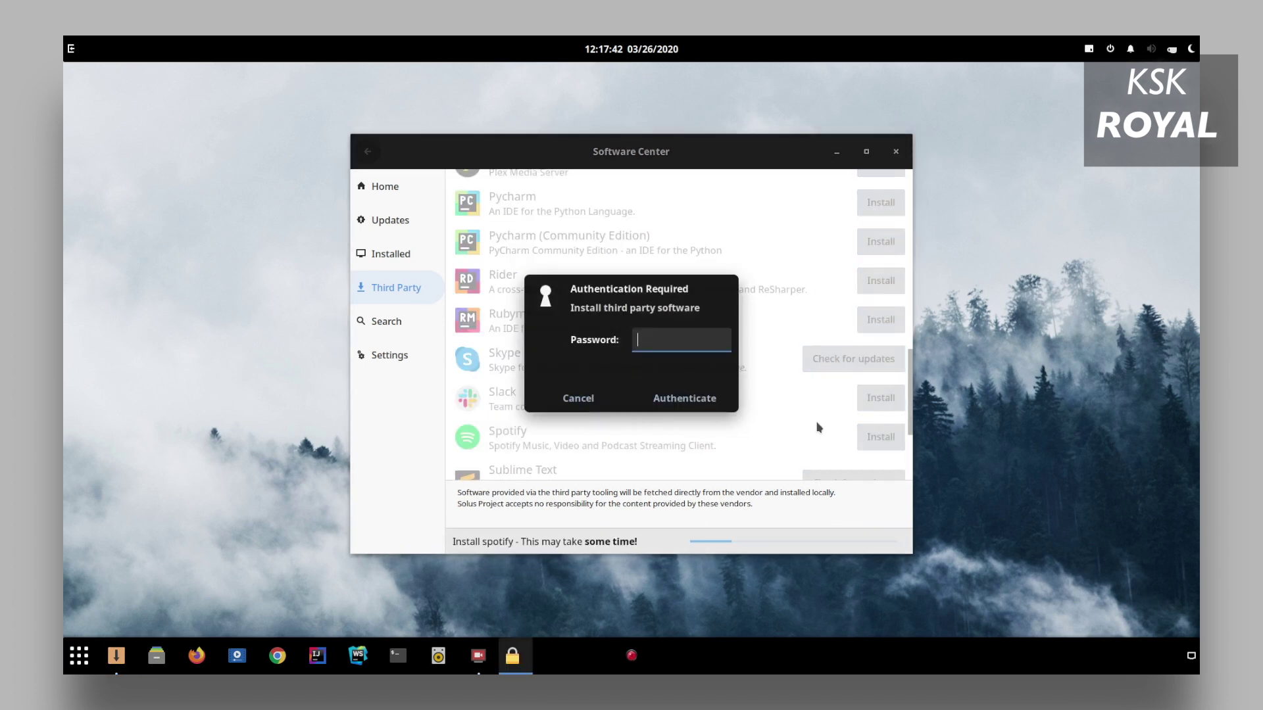
text(******)
key(Return)
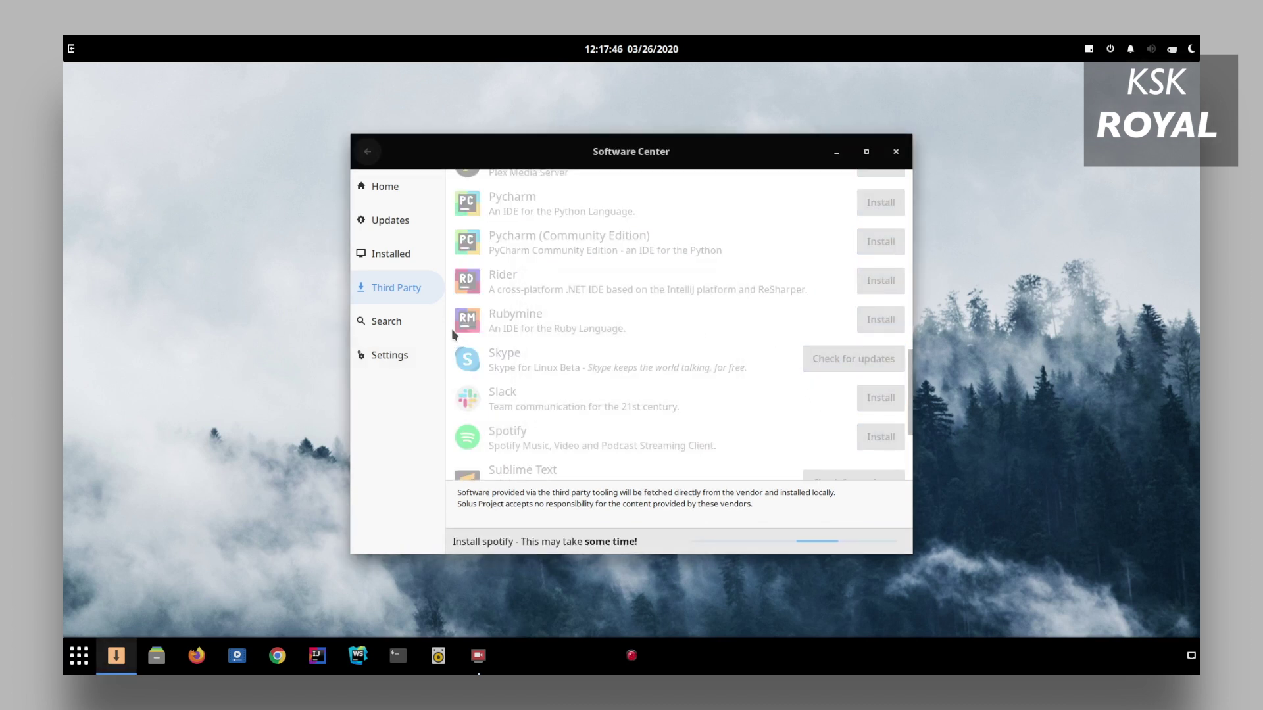
click(398, 655)
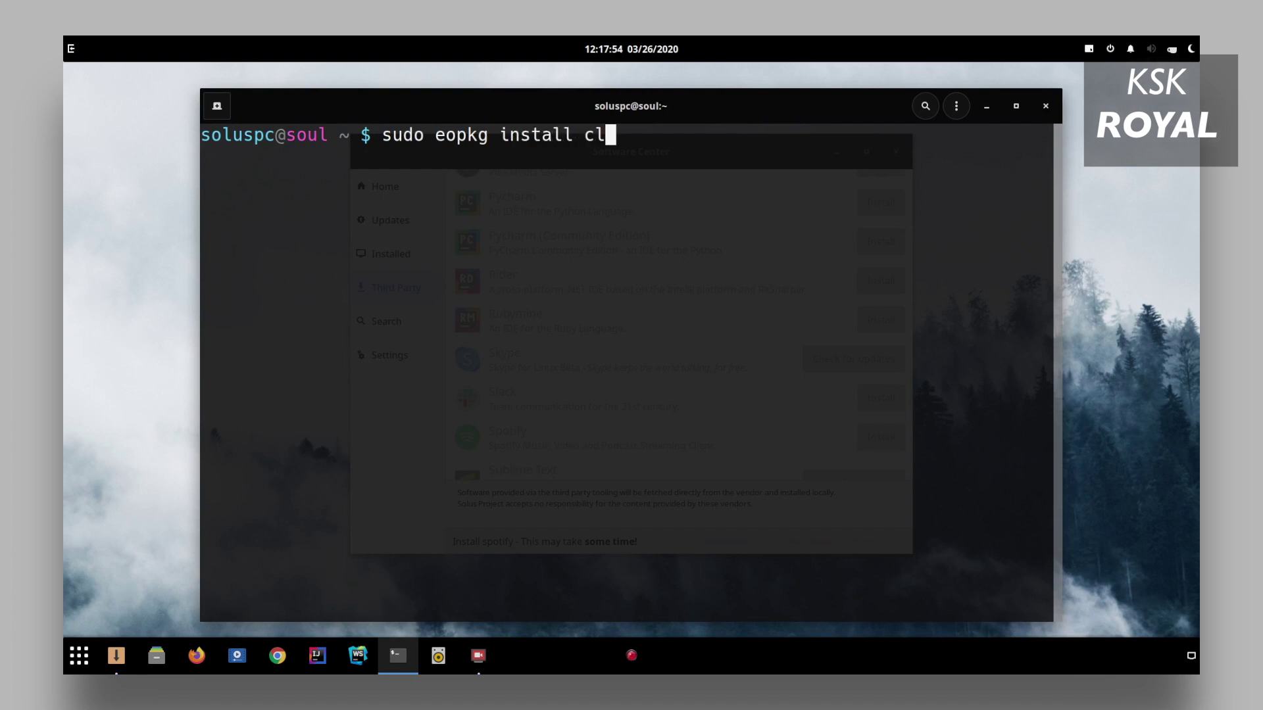
- Run sudo eopkg install clang, see the clang not found error, and minimize the terminal
key(Return)
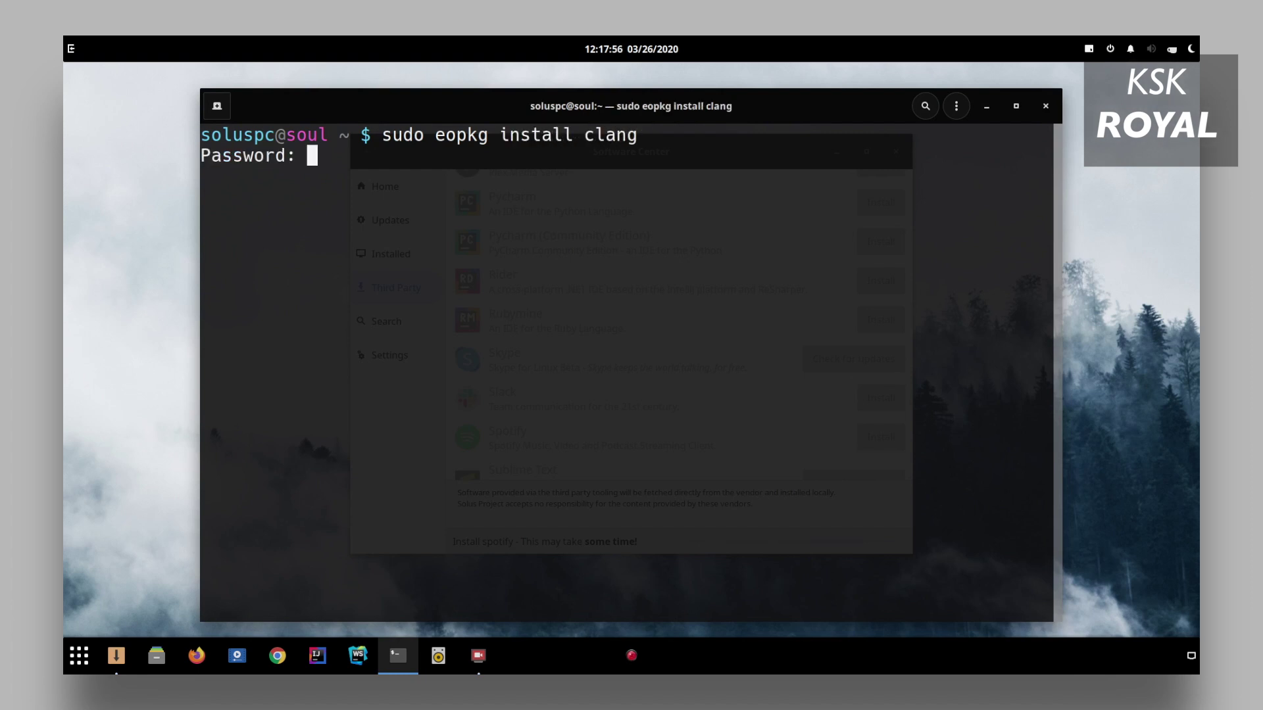
key(Return)
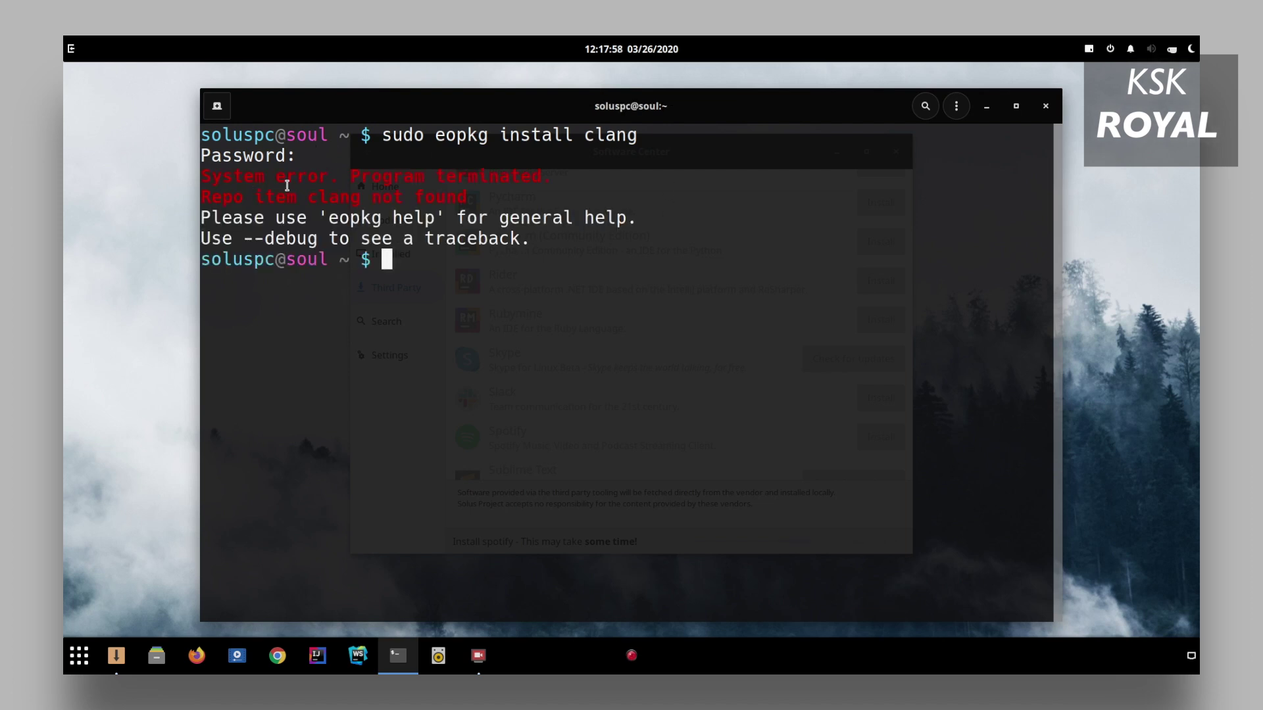
drag(254, 177, 469, 189)
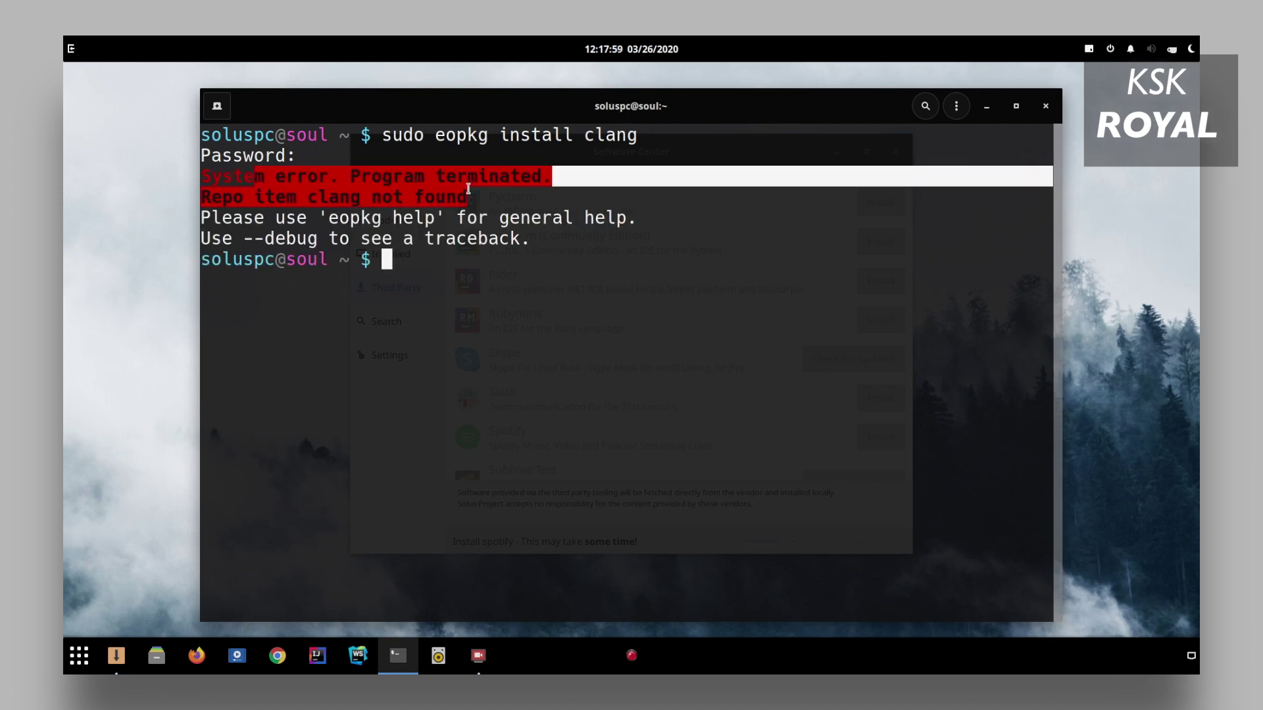
click(987, 106)
- Search Software Center for clang, view the installed llvm-clang 9.0.0, then open Settings
click(415, 323)
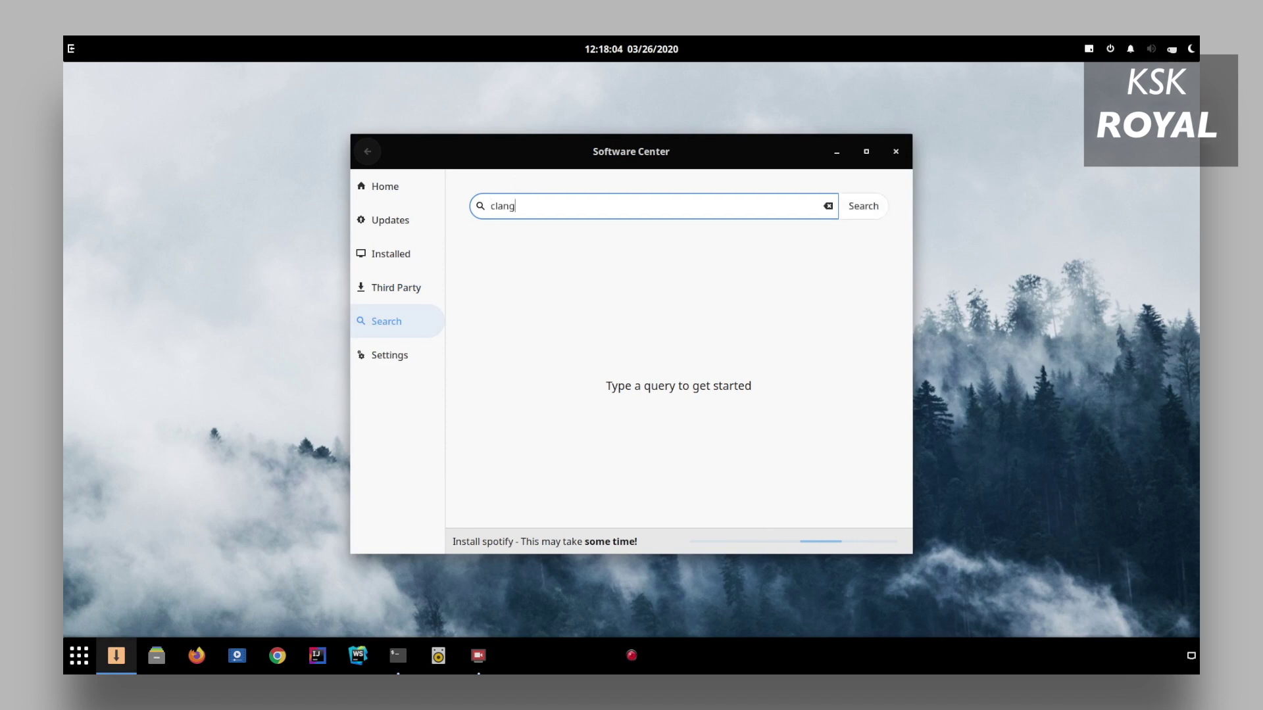
key(Return)
click(565, 264)
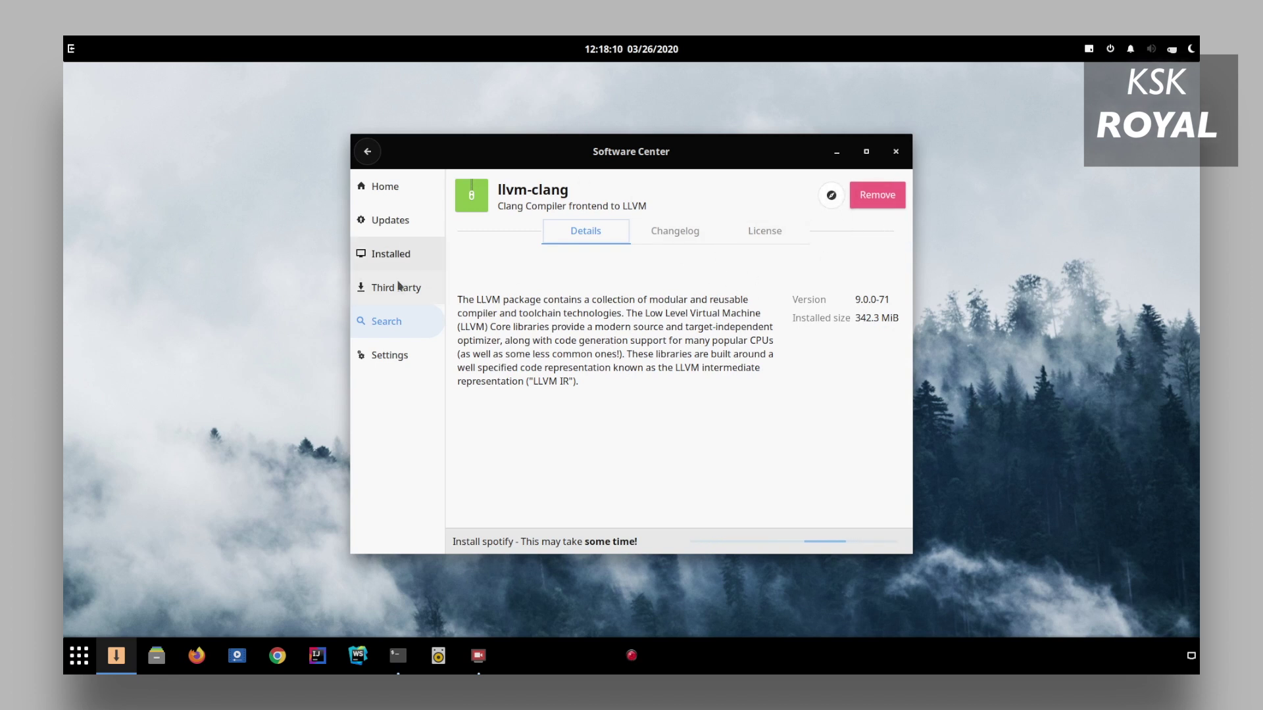
click(409, 355)
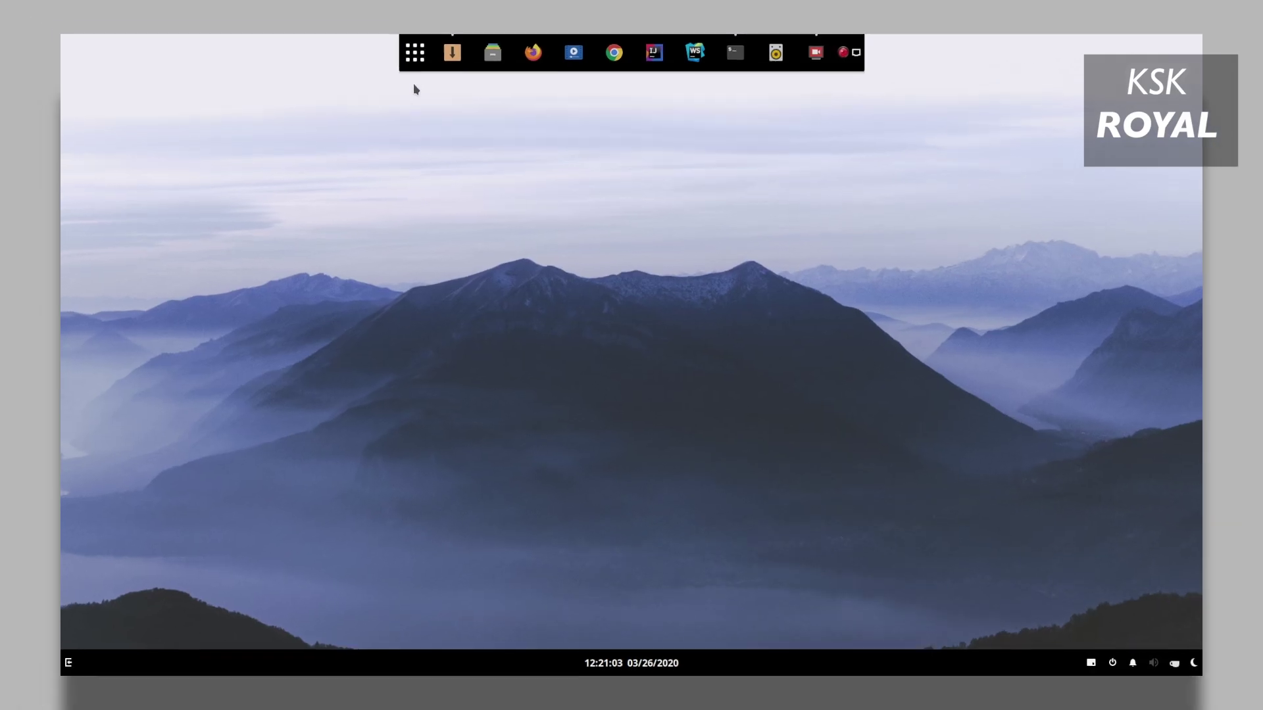
- Launch Firewall Configuration (gufw) from the app menu and authenticate with the password
click(416, 54)
text(gufw)
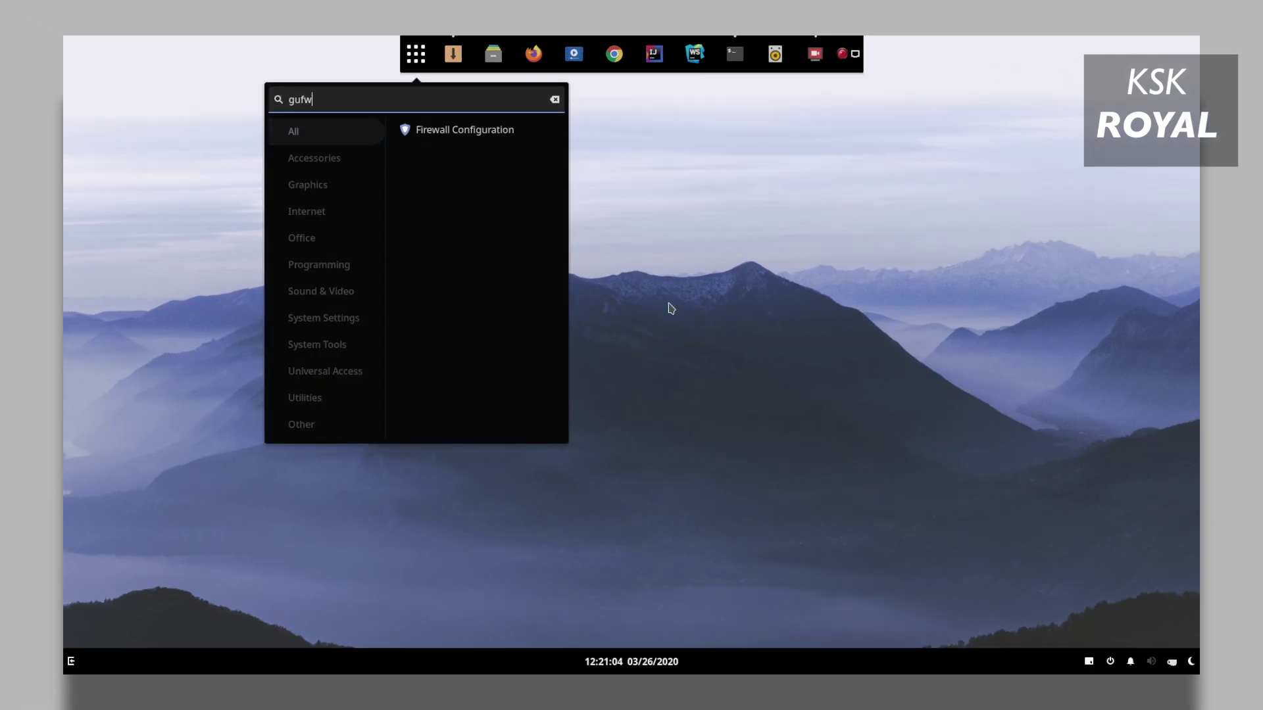
click(459, 131)
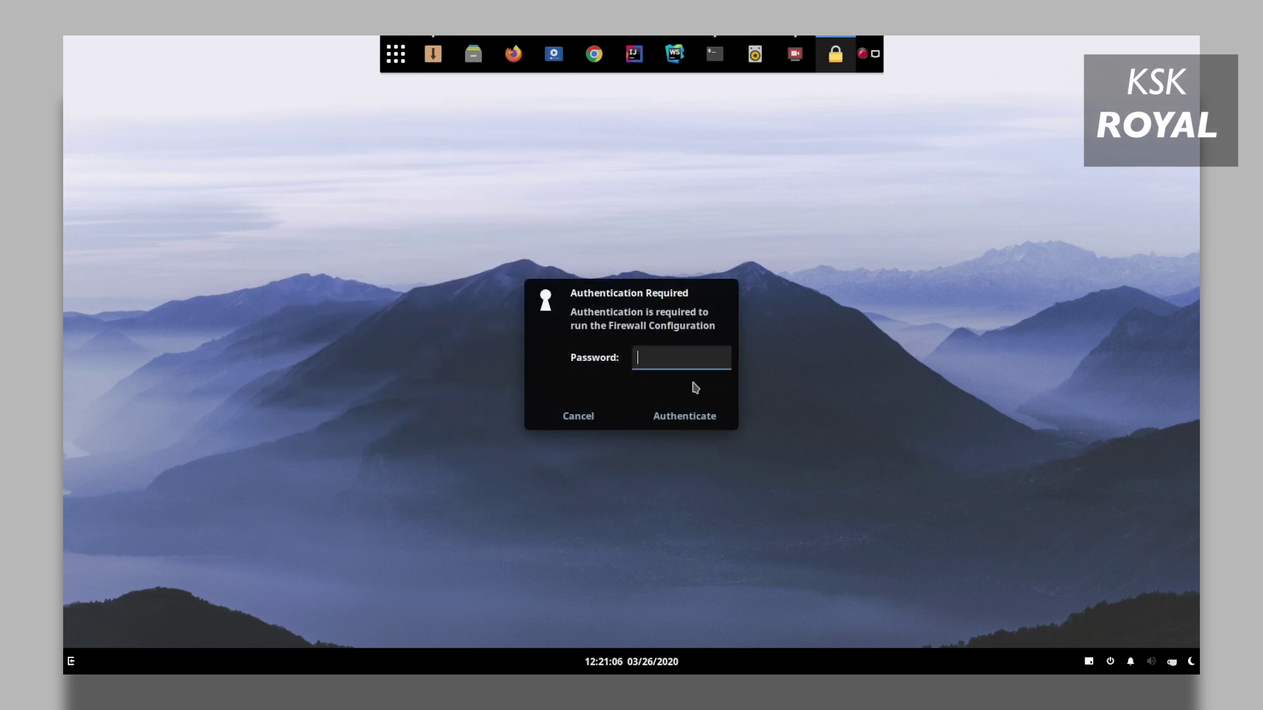
key(Return)
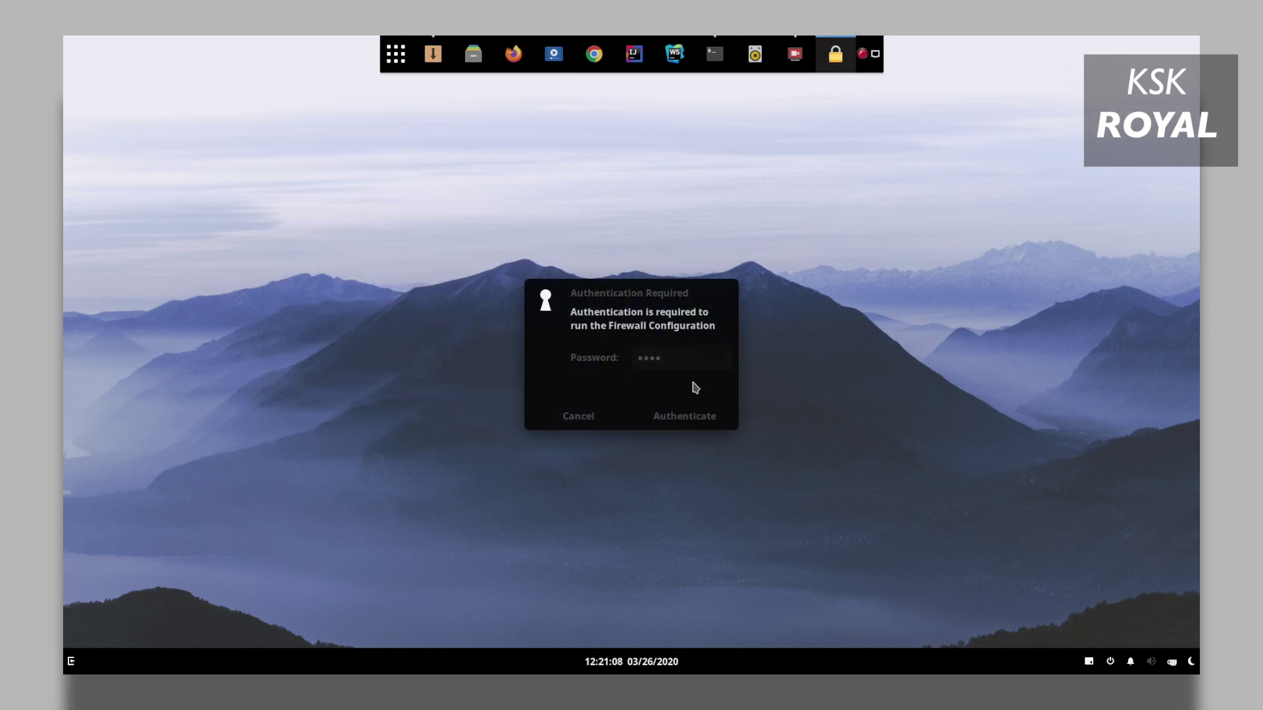
text(••)
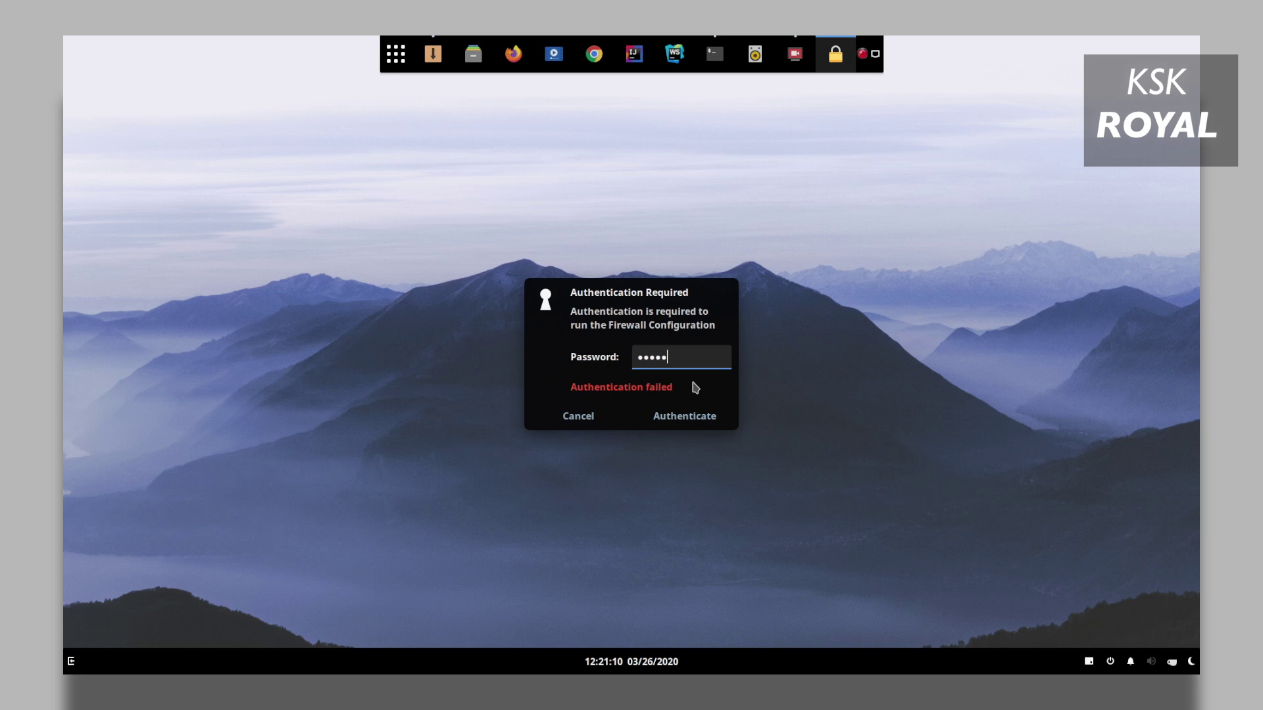
key(Return)
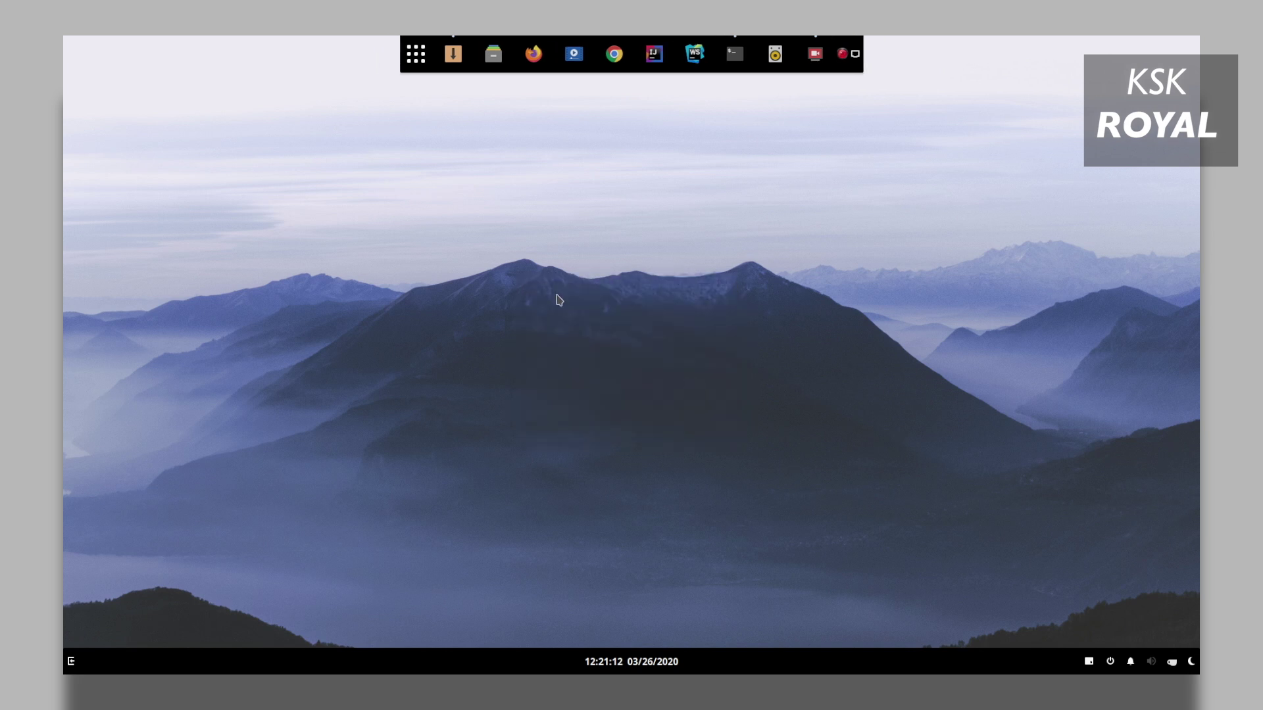
- Place the firewall window on the left and a new terminal on the right
drag(690, 139, 338, 137)
key(ctrl+alt+t)
drag(614, 121, 875, 124)
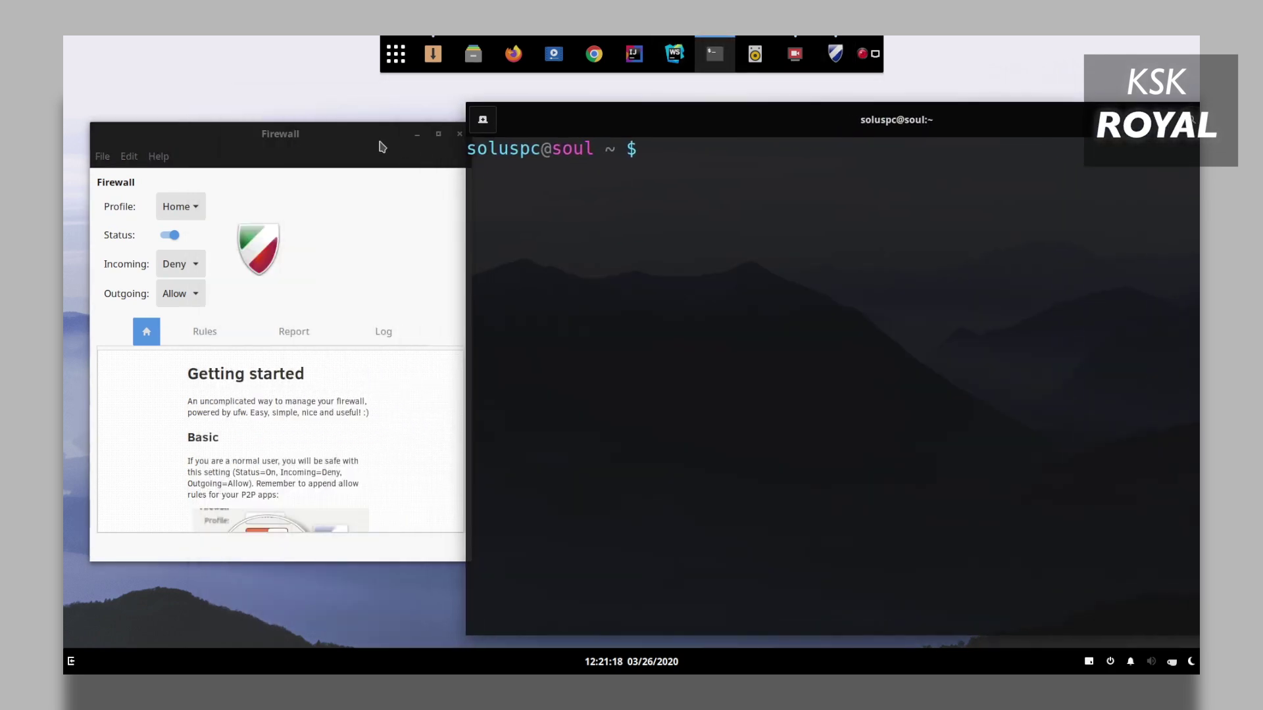
- Allow 22/tcp with sudo ufw allow 22/tcp, checking sudo ufw status before and after
drag(380, 138, 364, 132)
click(709, 220)
text(sudo)
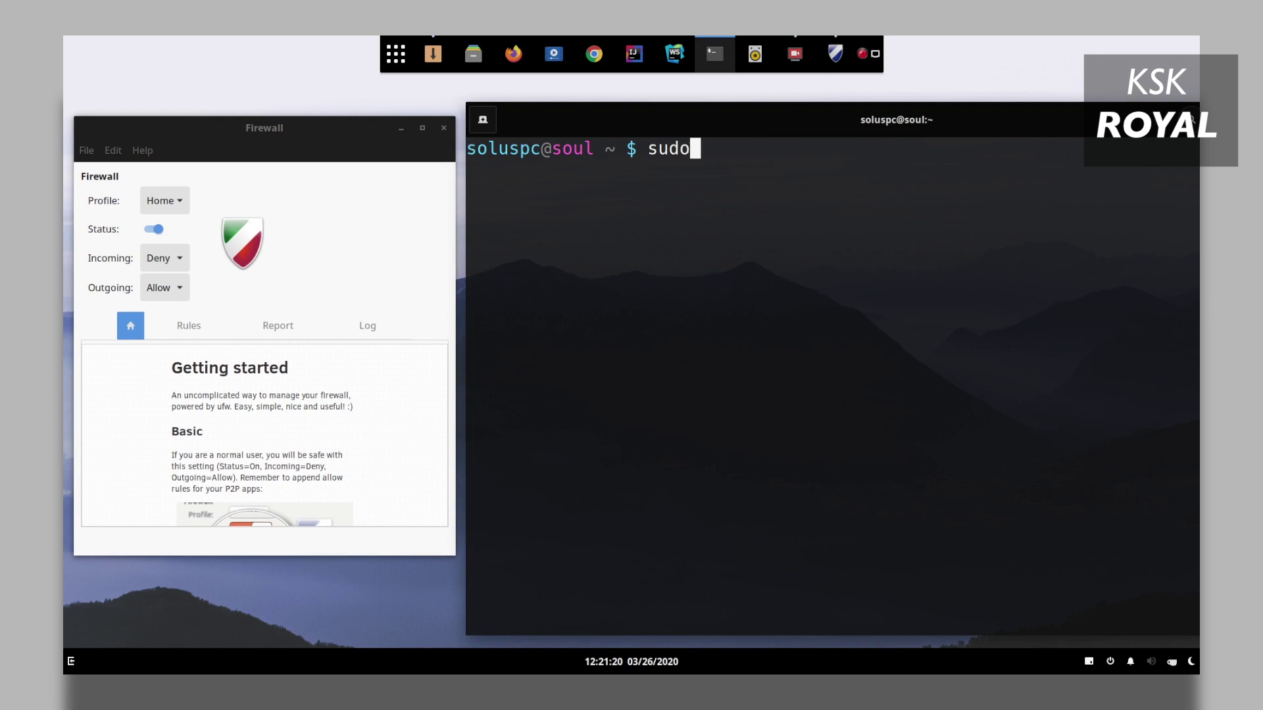
text( ufw status)
key(Return)
text(sudo ufw allow 22/tcp)
key(Return)
text(sudo ufw status)
key(Return)
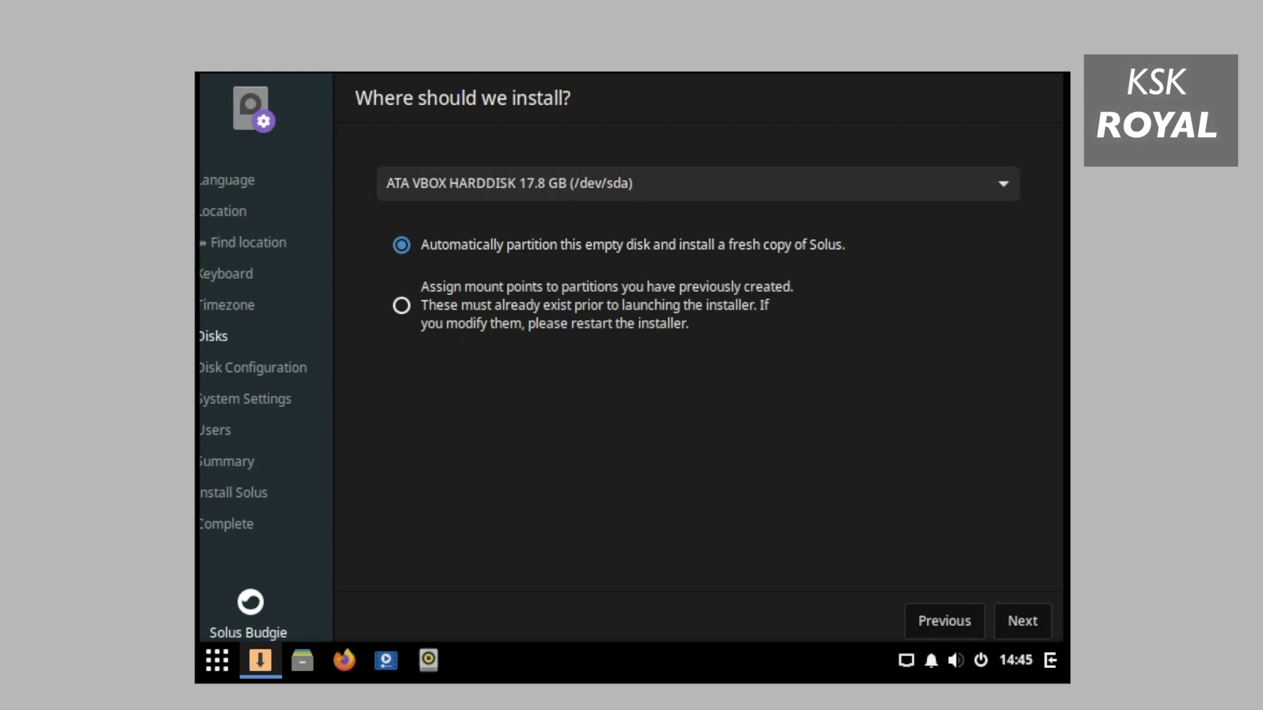
- Keep automatic partitioning and continue through Disk Configuration and System Settings to Users
click(1022, 621)
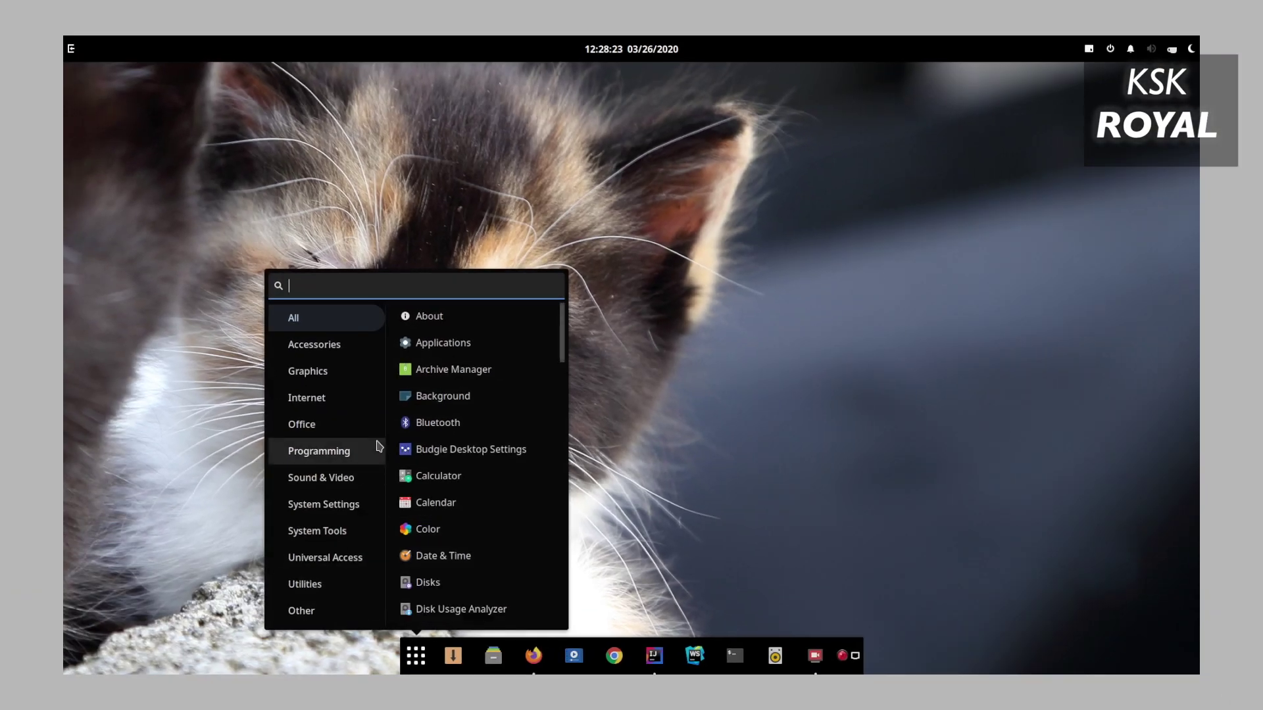
- Open GNOME Settings from System Tools and view the Details About page
click(340, 511)
click(332, 528)
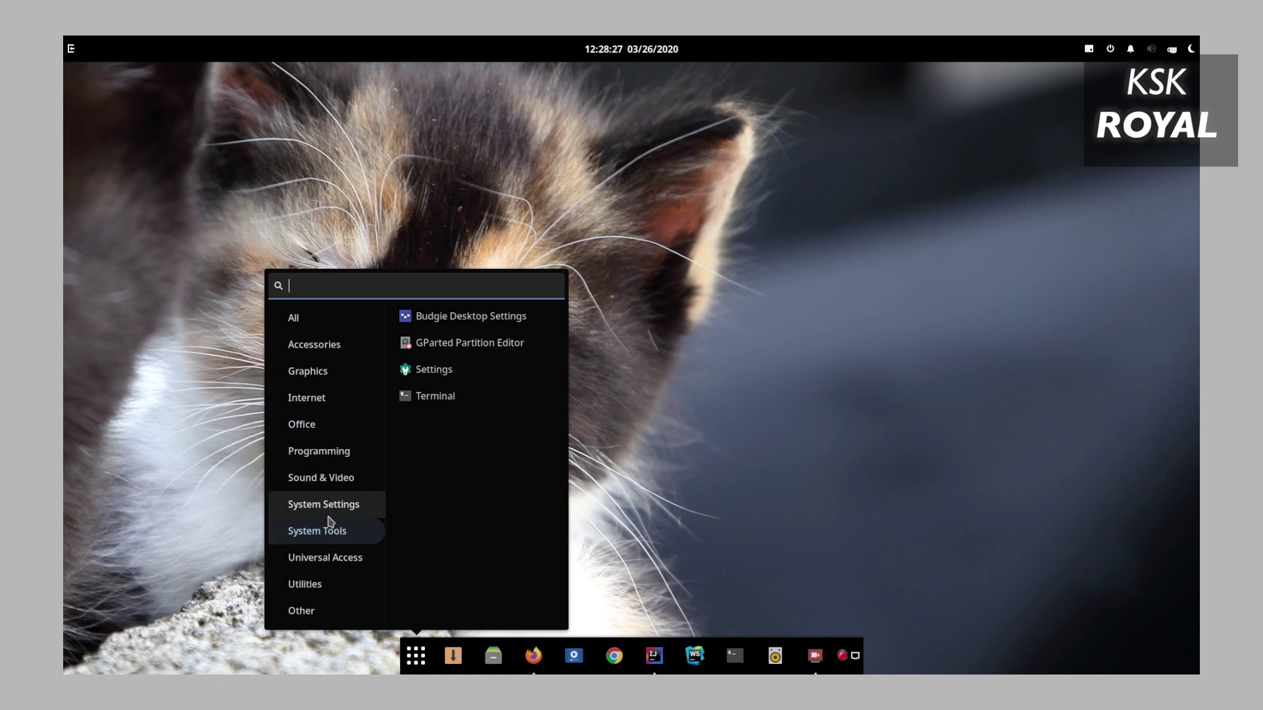
click(426, 368)
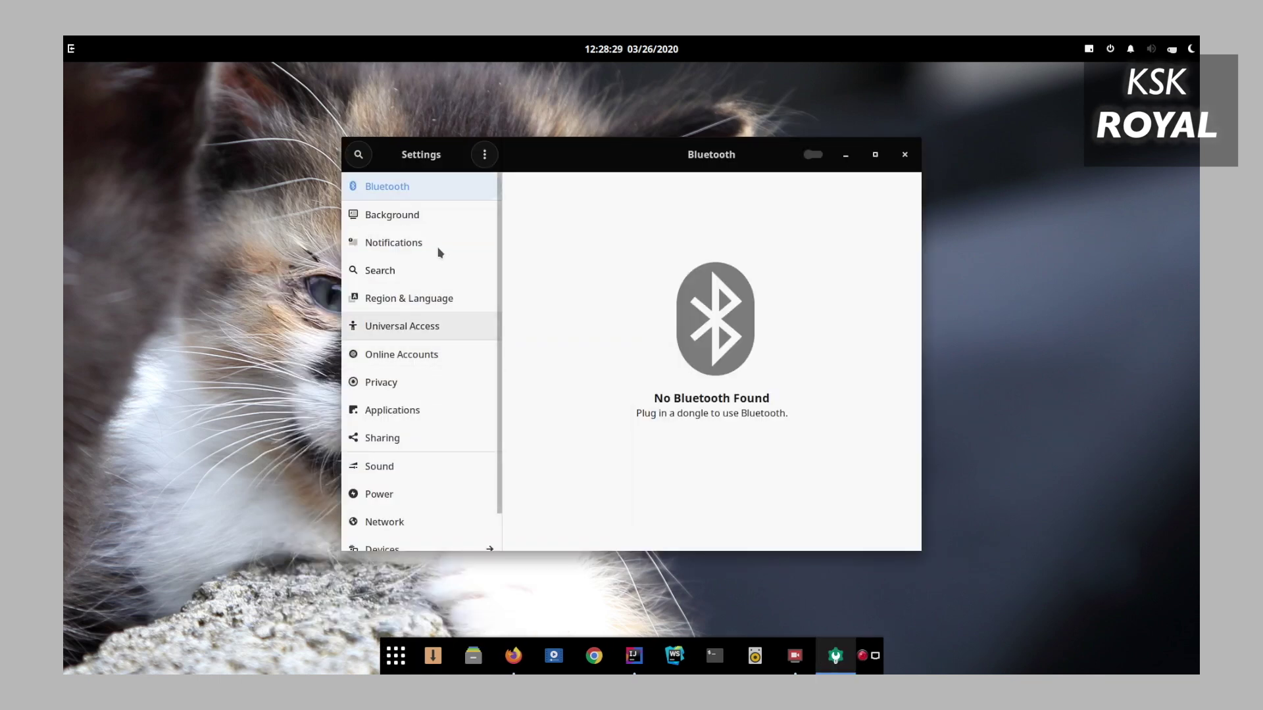
scroll(408, 523, down, 2)
click(406, 538)
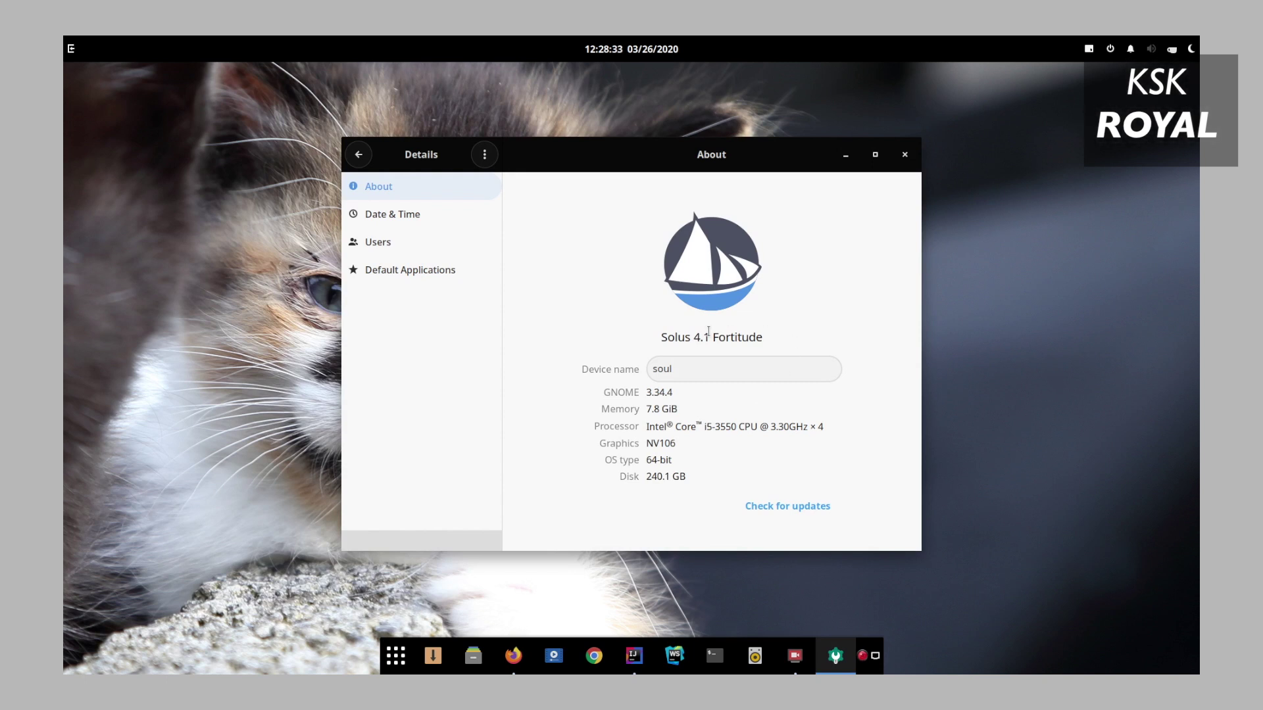
- Select the Solus 4.1 Fortitude version, check for updates, and close Software Center once up to date
triple_click(814, 337)
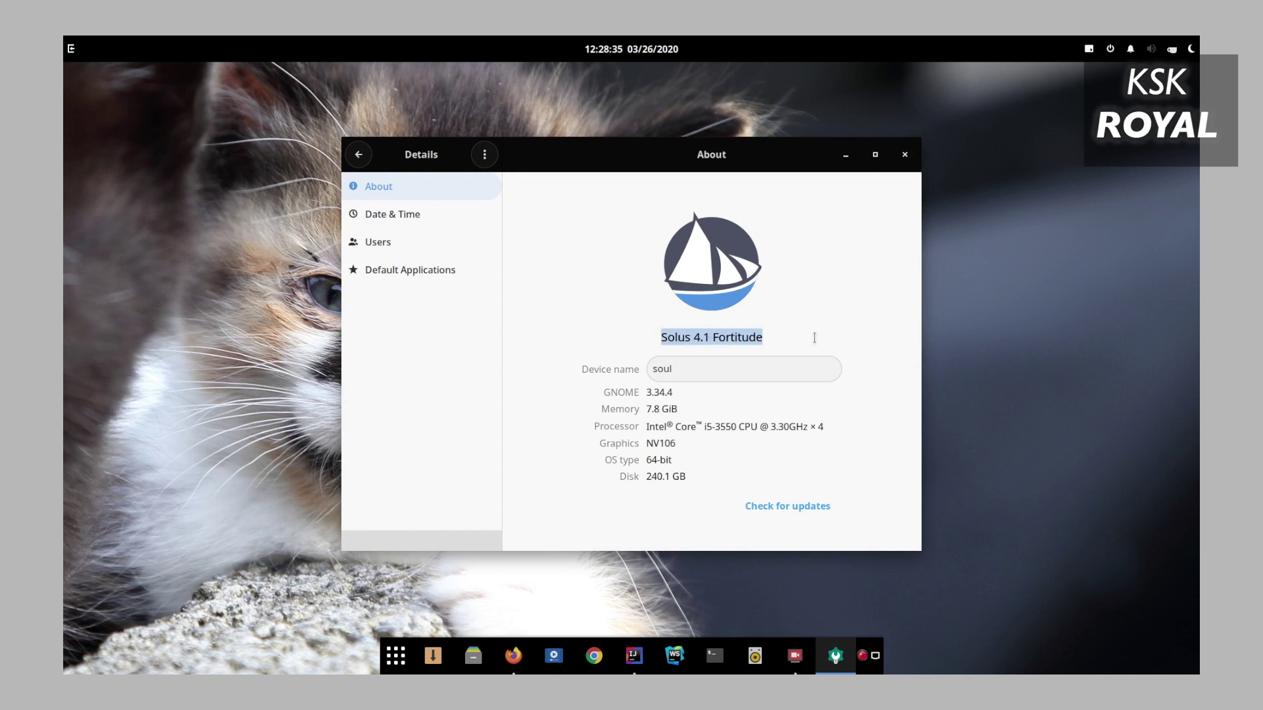
click(689, 392)
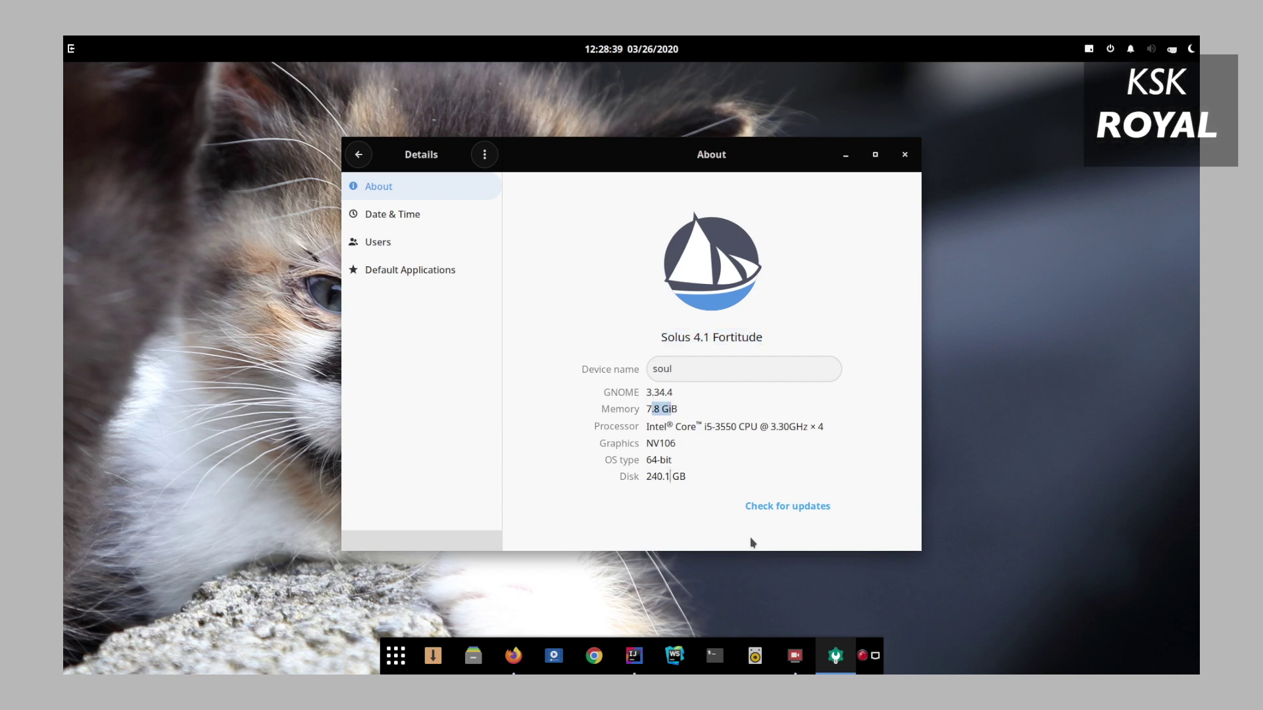
click(802, 514)
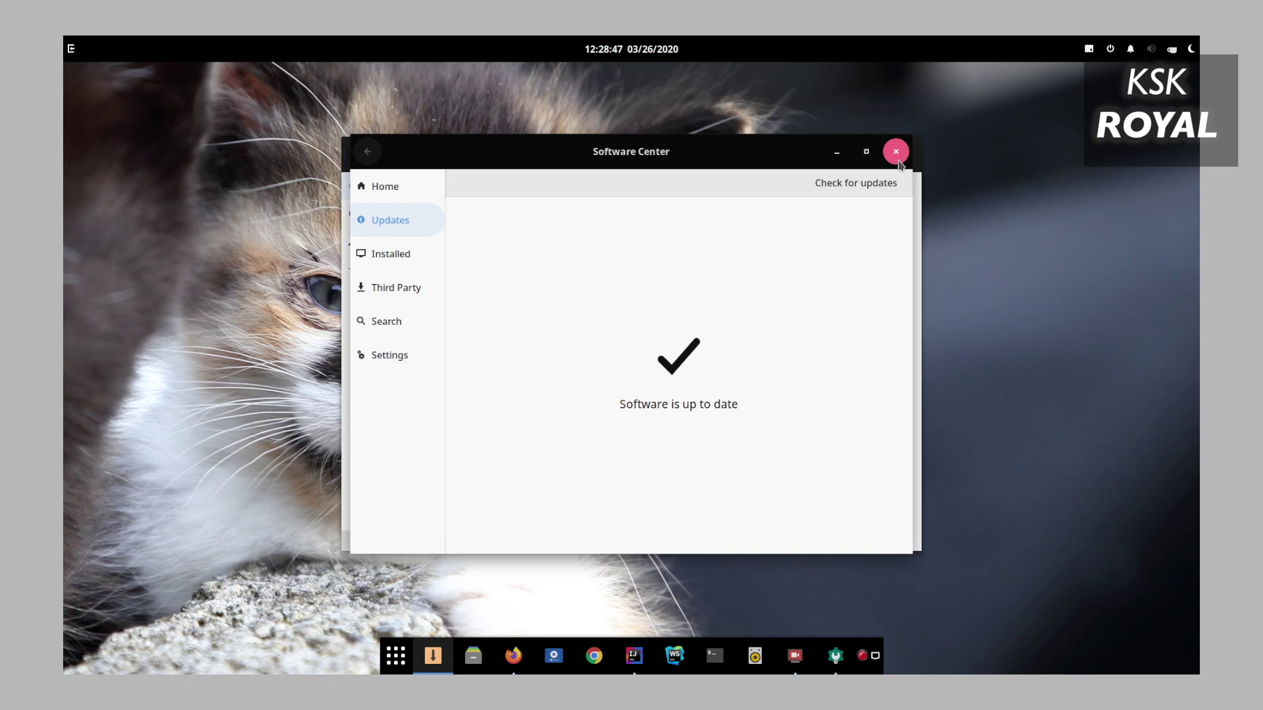
click(899, 160)
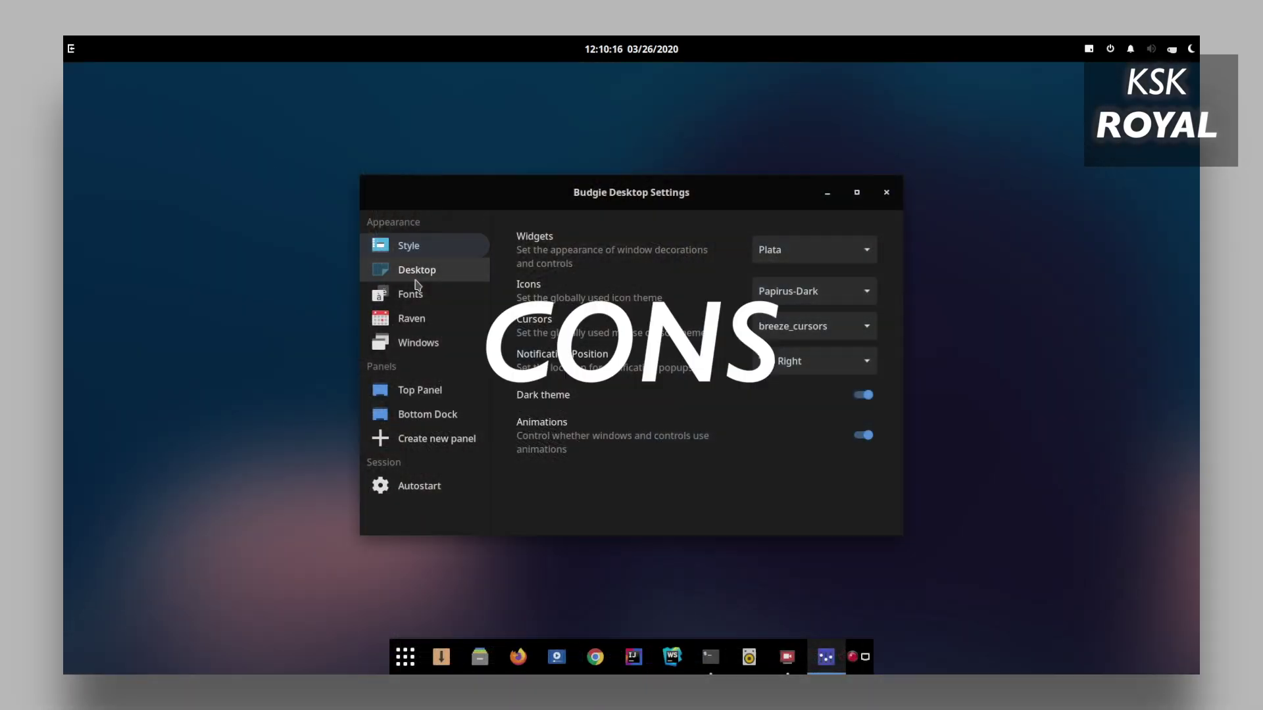
- Browse the Desktop, Fonts, Raven and Windows pages of Budgie Desktop Settings
click(415, 280)
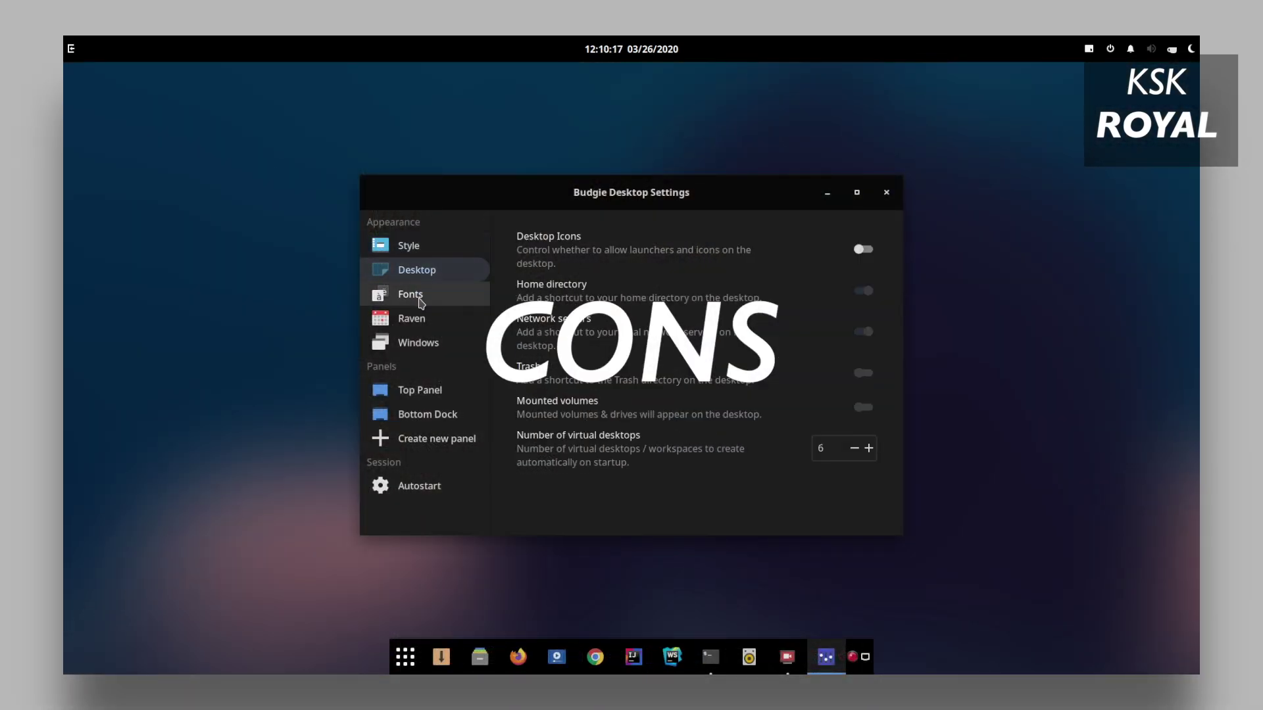
click(419, 298)
click(426, 323)
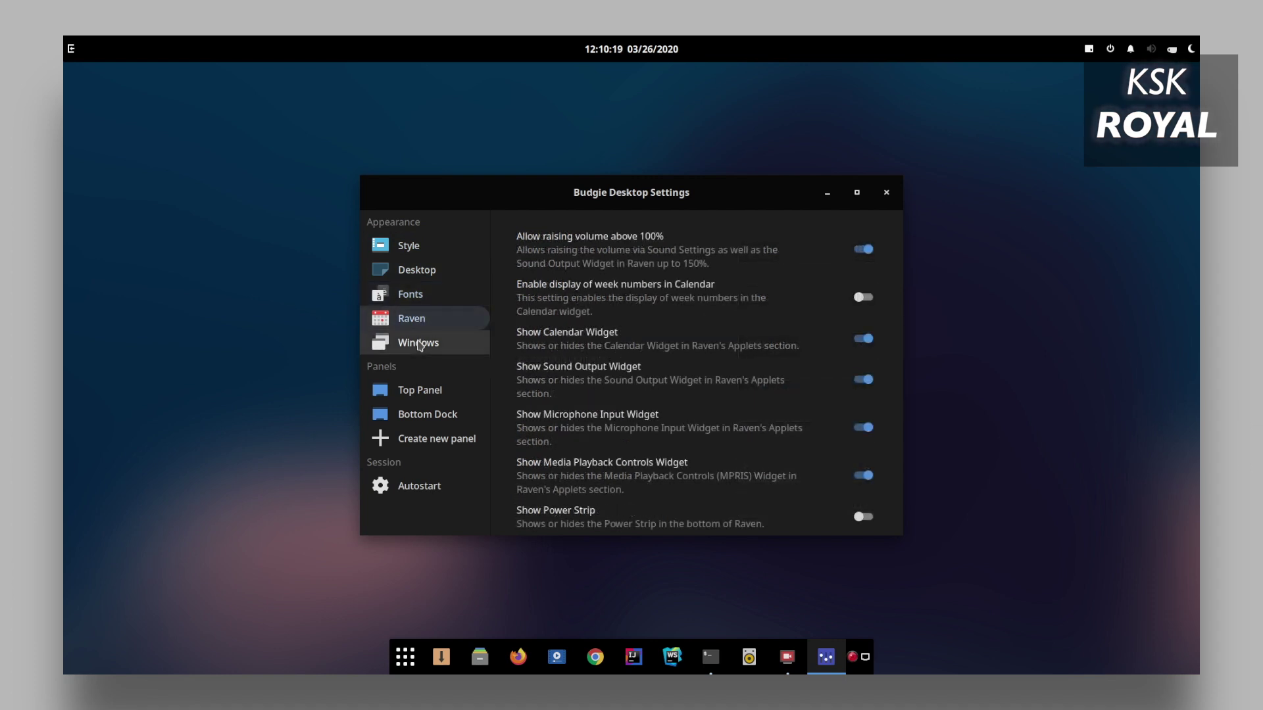
click(419, 343)
- On the Style page, try the Plata-Compact widget theme, then settle on Plata
click(422, 251)
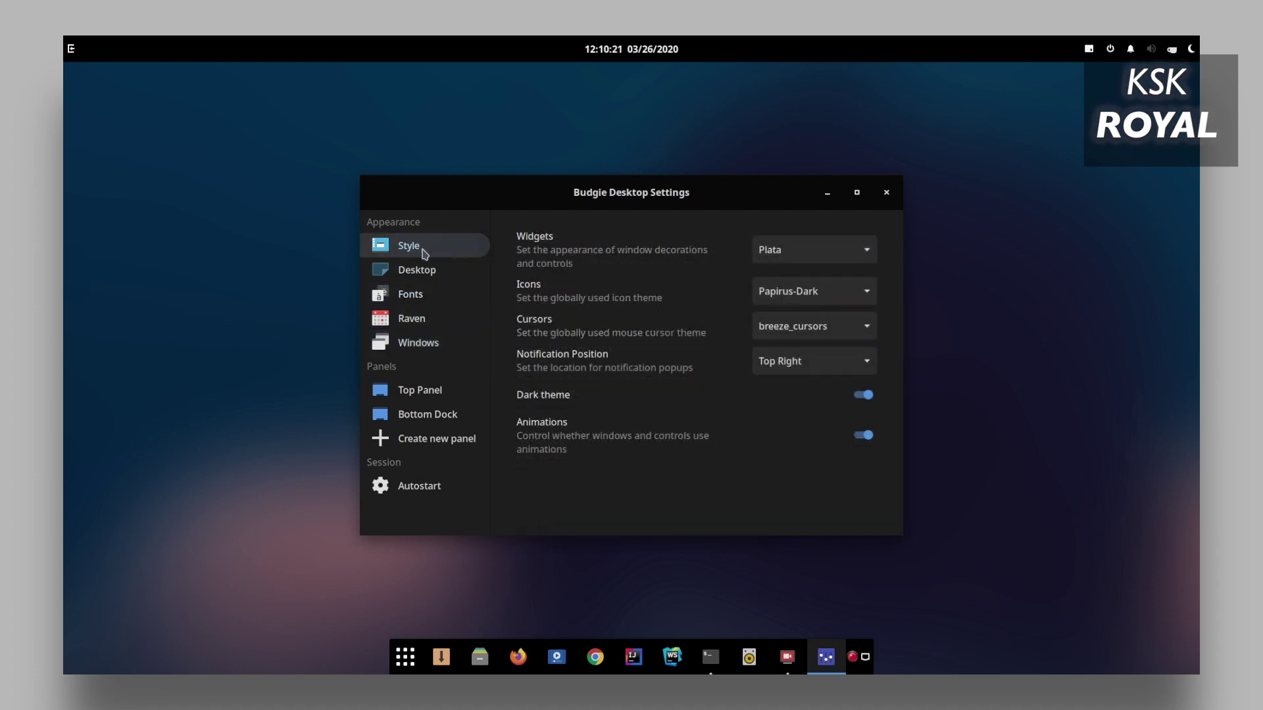
click(763, 263)
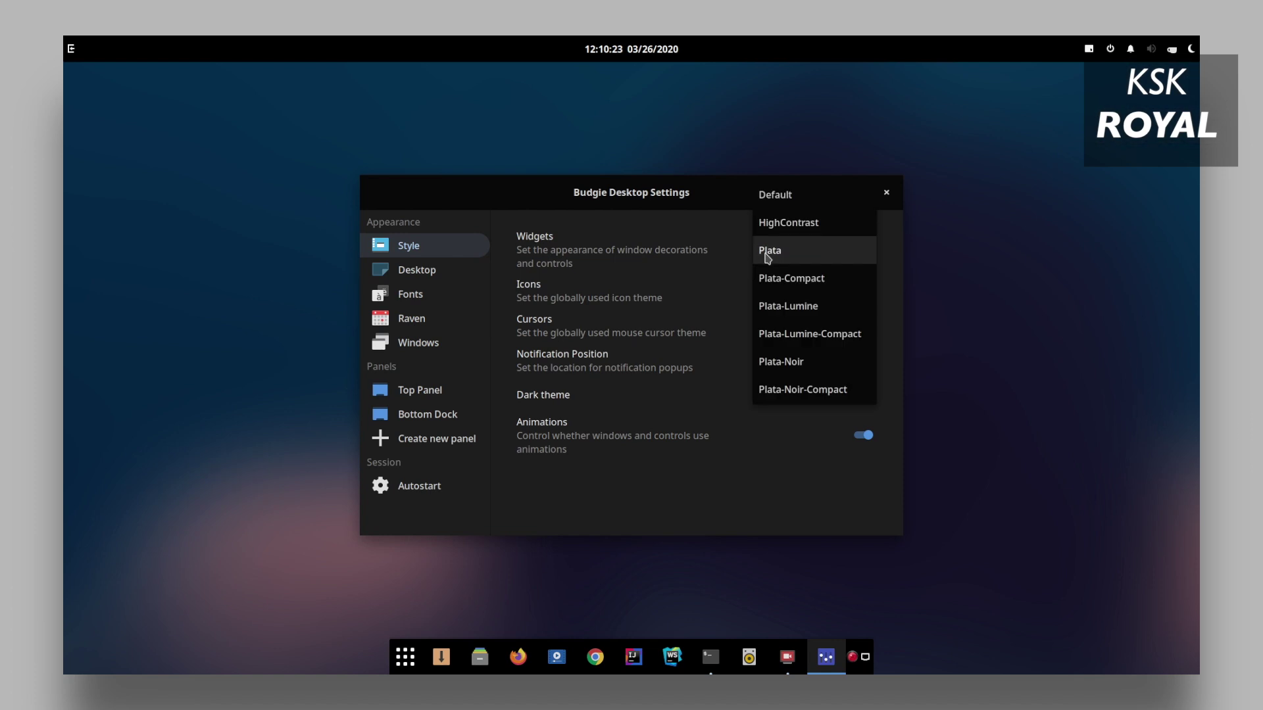
click(780, 278)
click(783, 242)
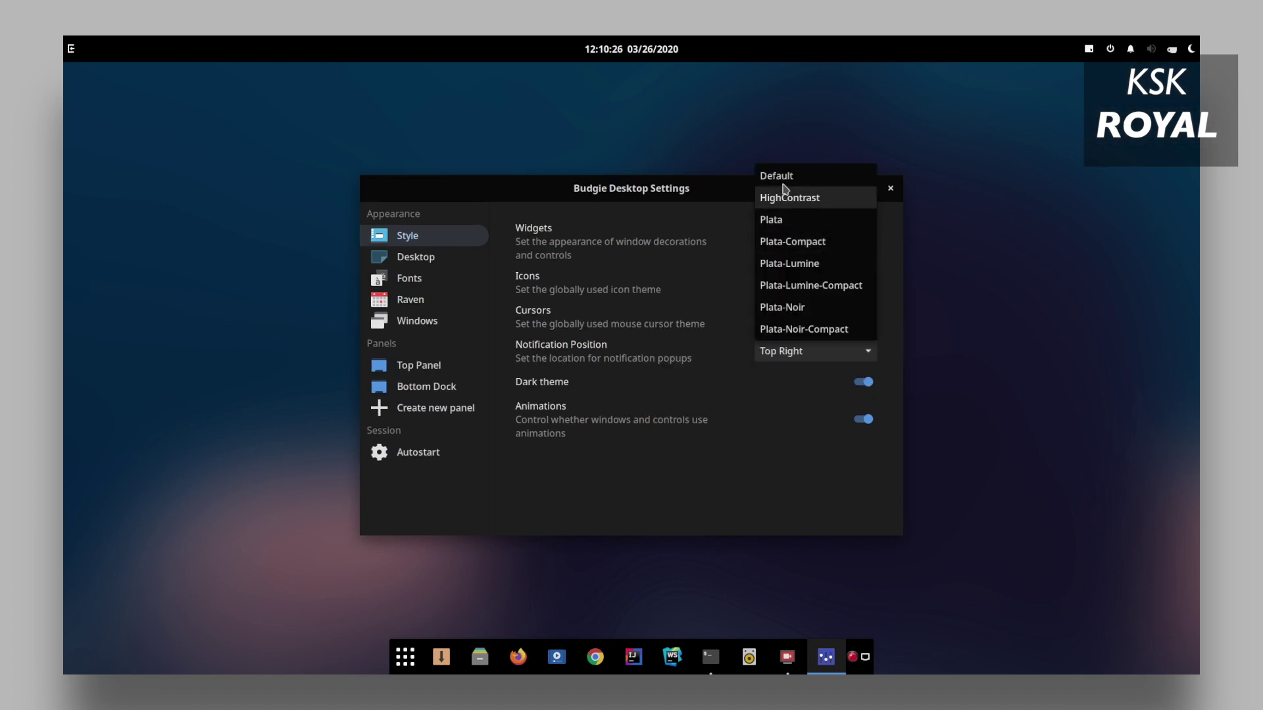
click(783, 221)
click(786, 249)
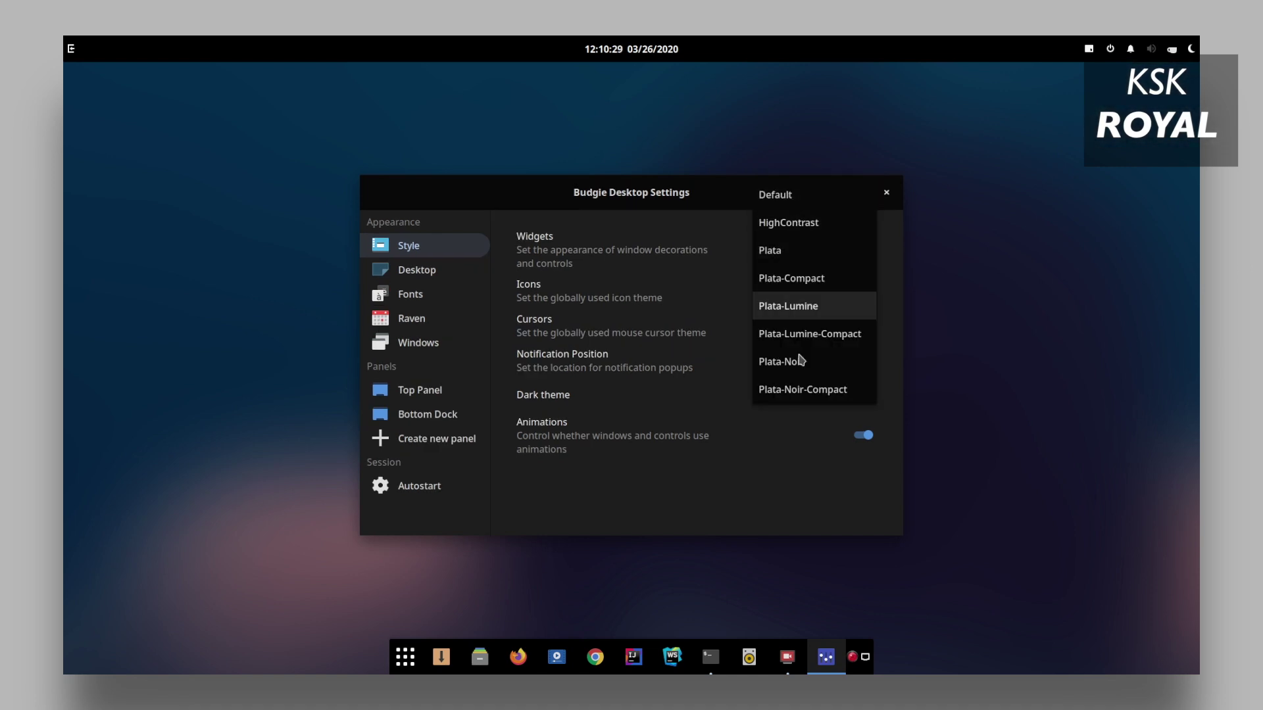
click(789, 251)
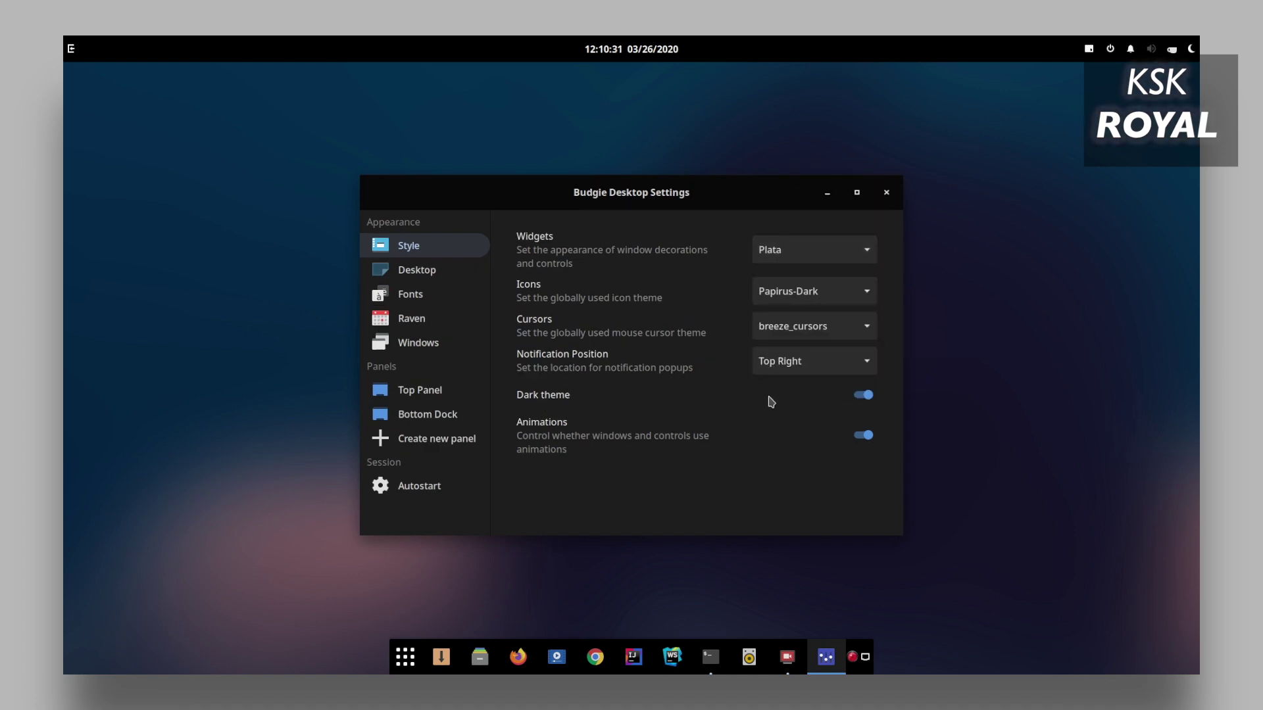
- Toggle the Dark theme on and off, leaving it disabled
click(864, 395)
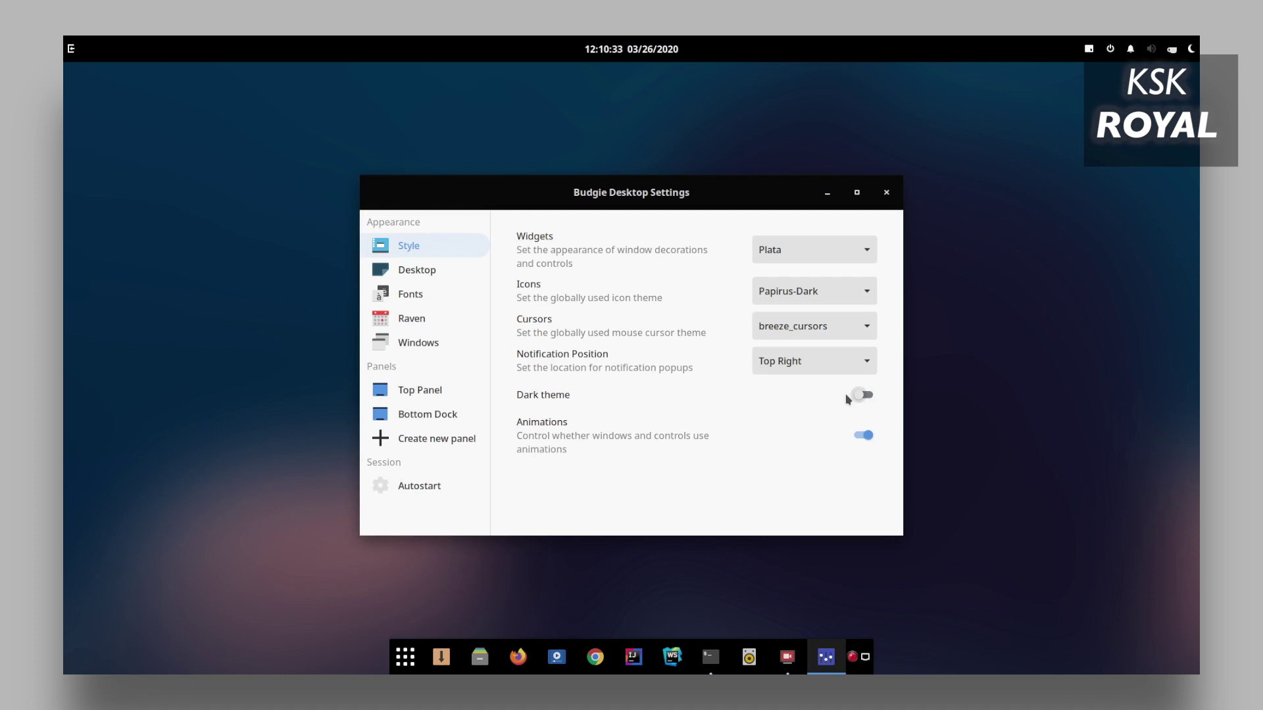
click(862, 394)
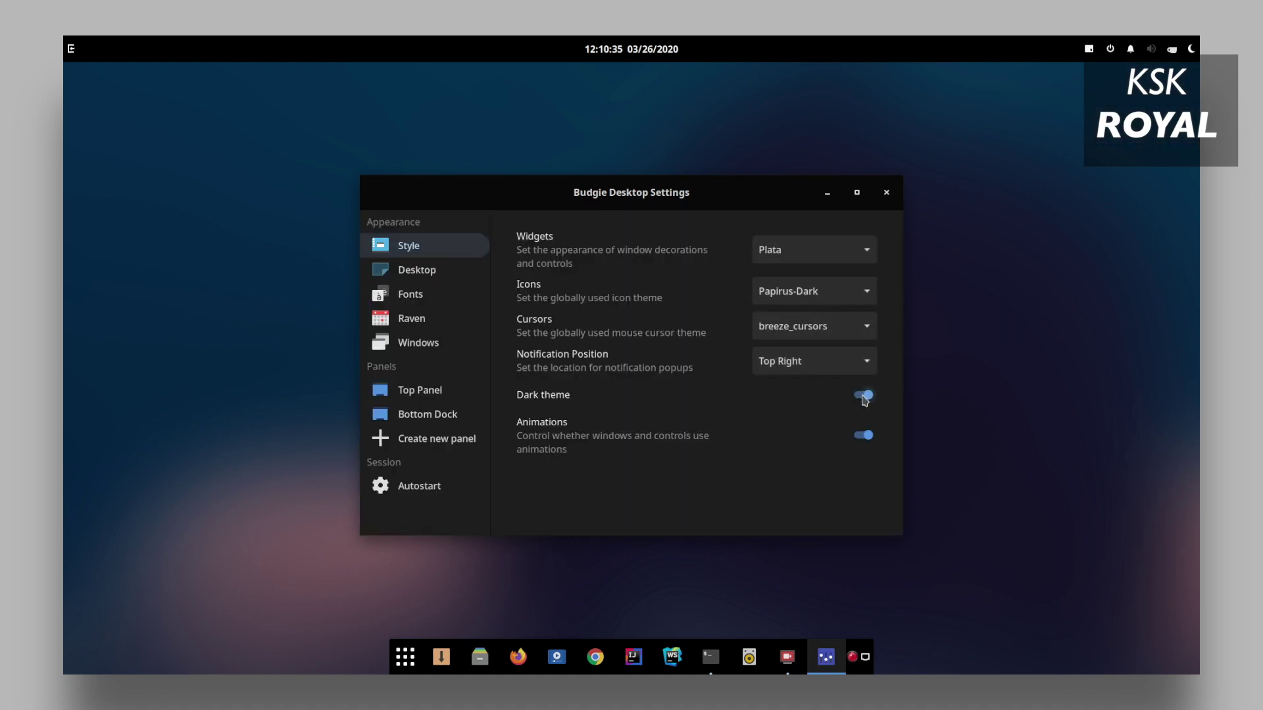
click(863, 395)
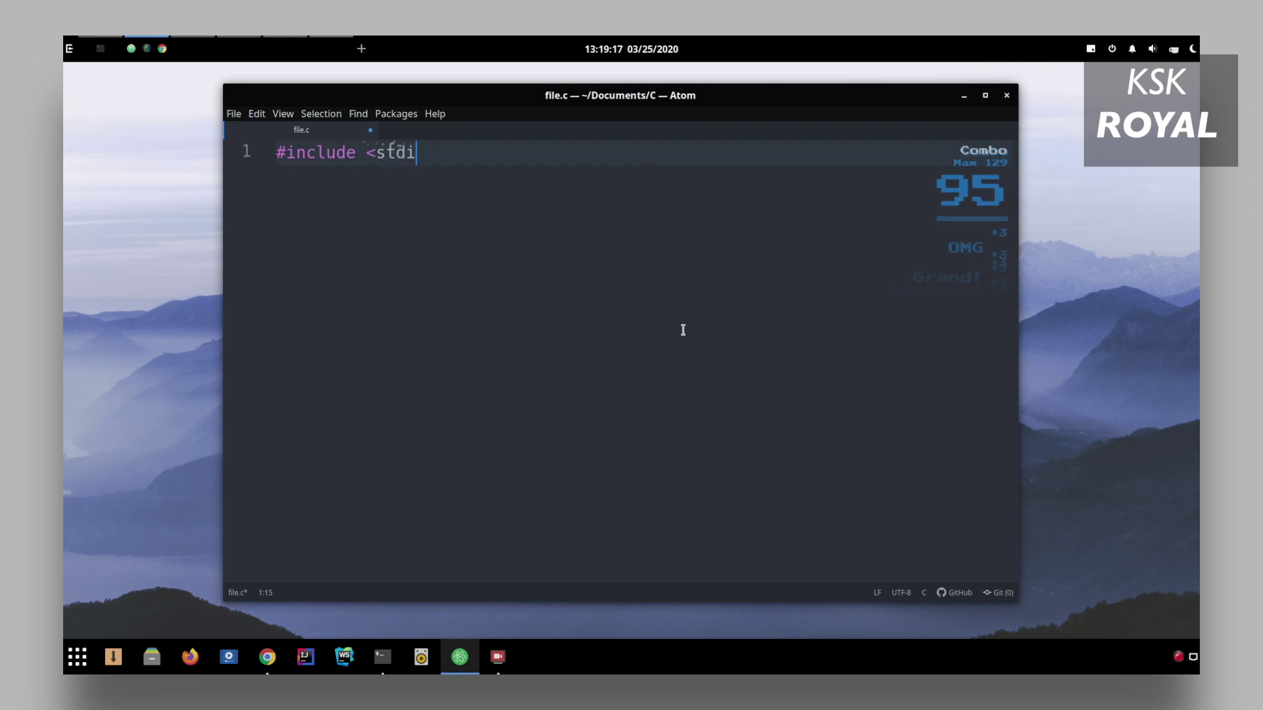
- Finish the stdio.h include, declare main(int args, const char **argv), and add counter int i = 0
text(o.h>)
key(Return)
key(Return)
text(int main())
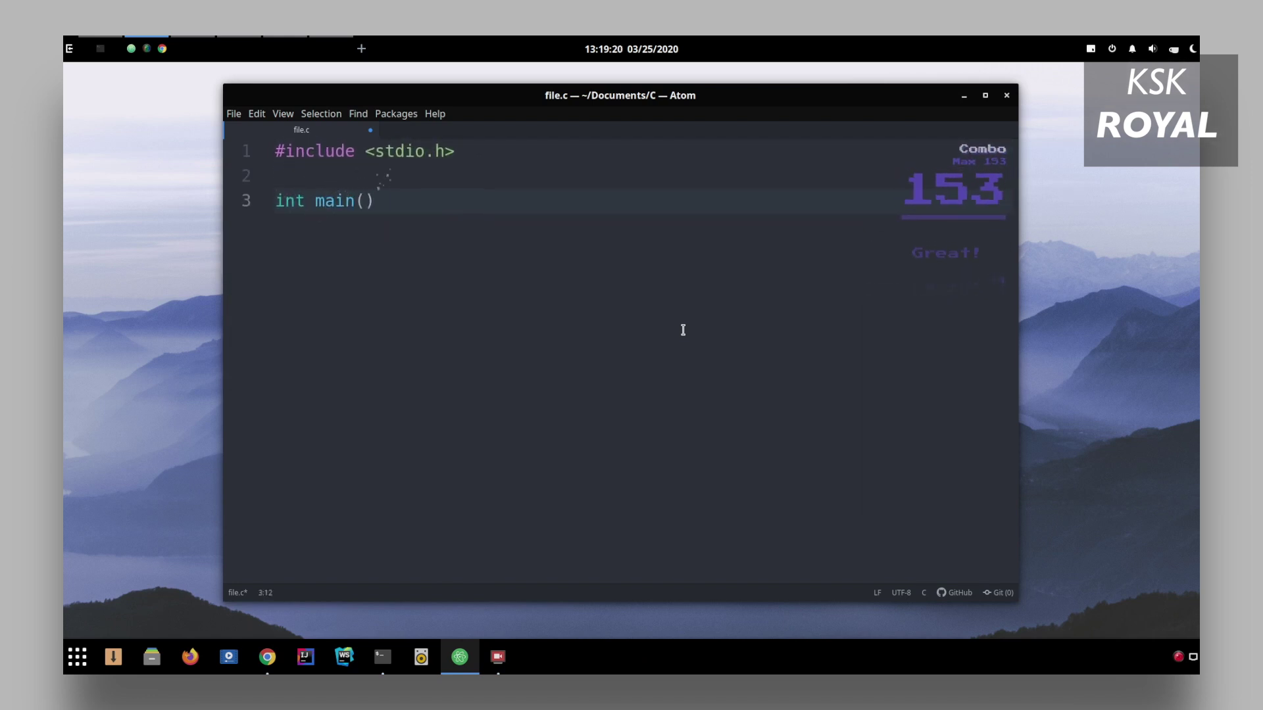
text(int args, cons)
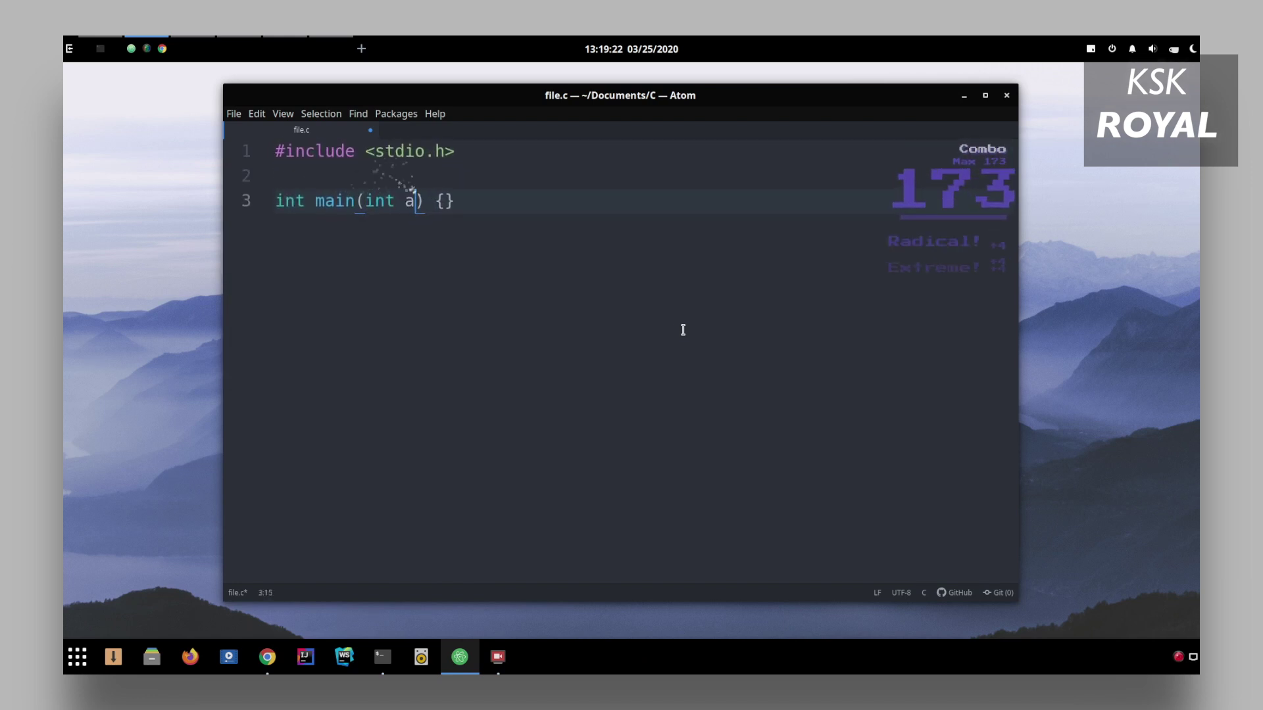
text(t car)
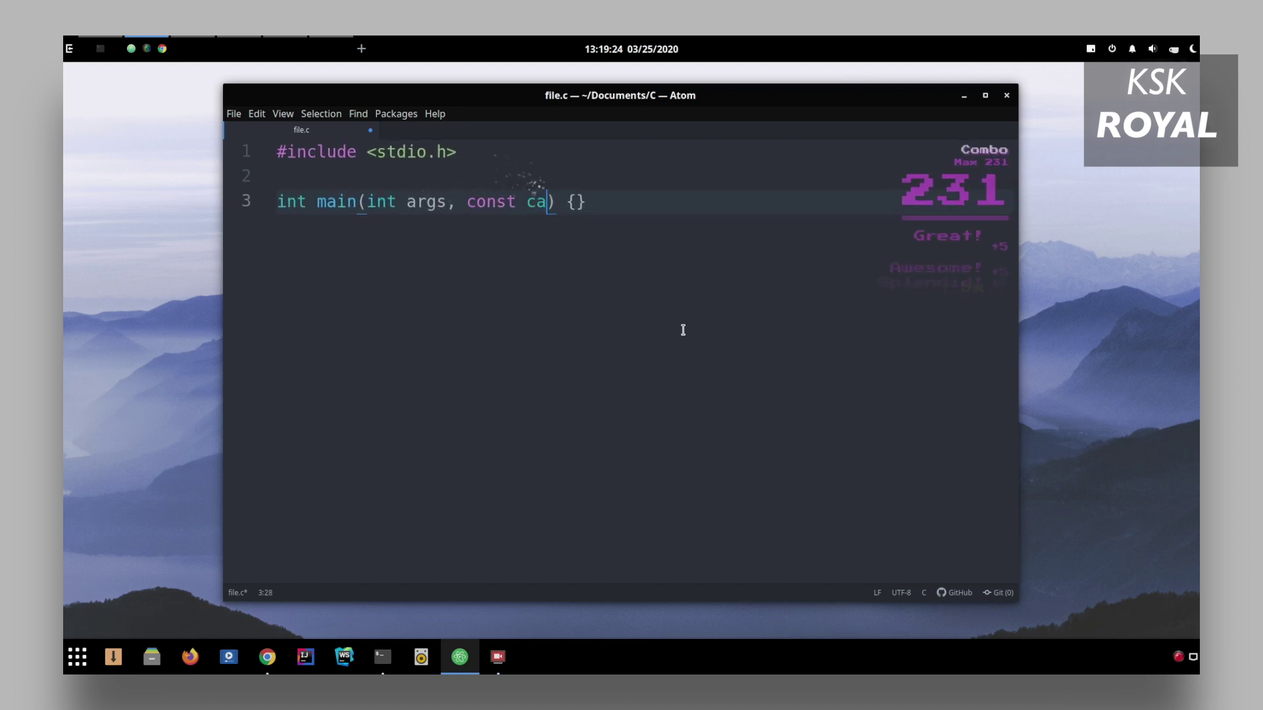
text(r )
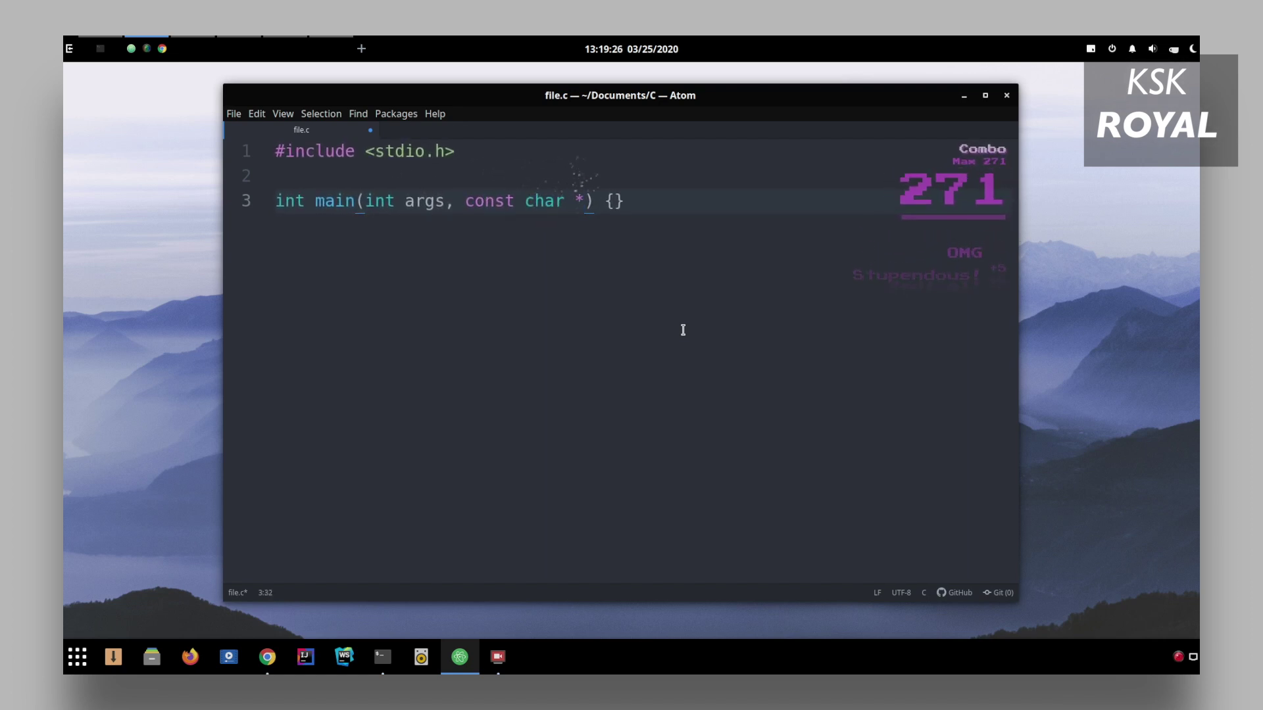
text(**argv)
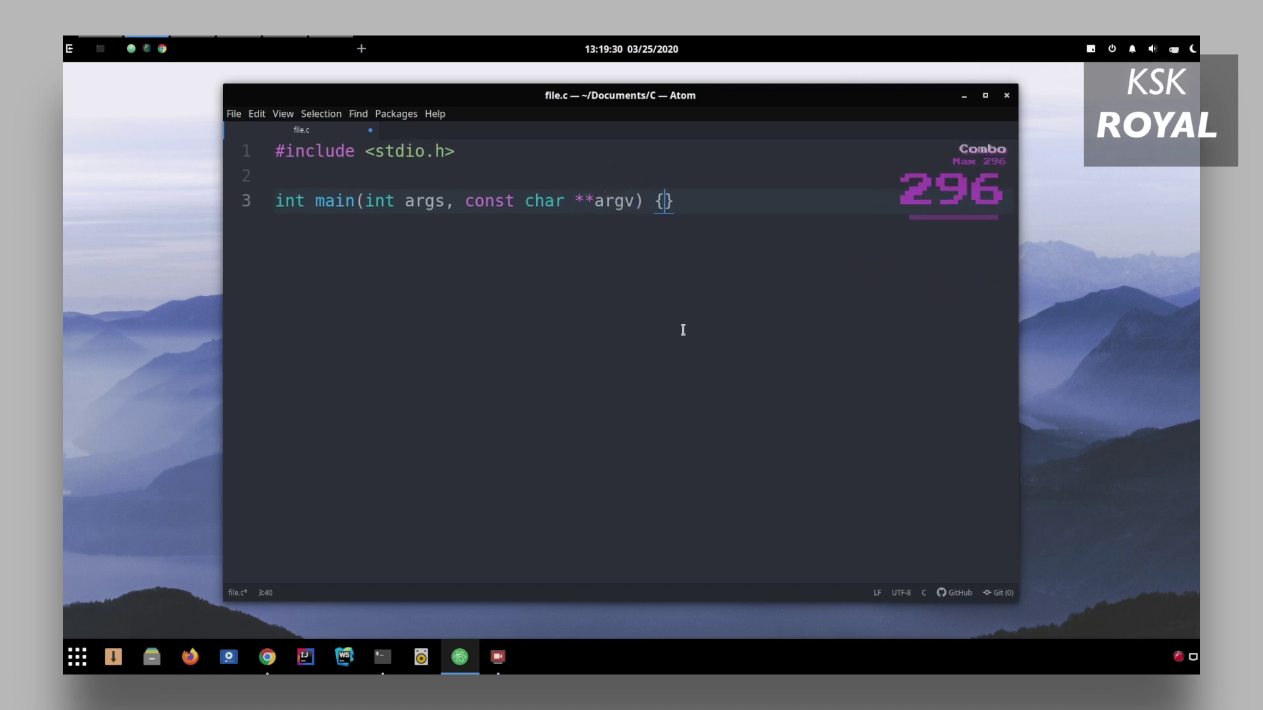
key(Return)
key(Return)
key(Return)
key(Tab)
text(int i)
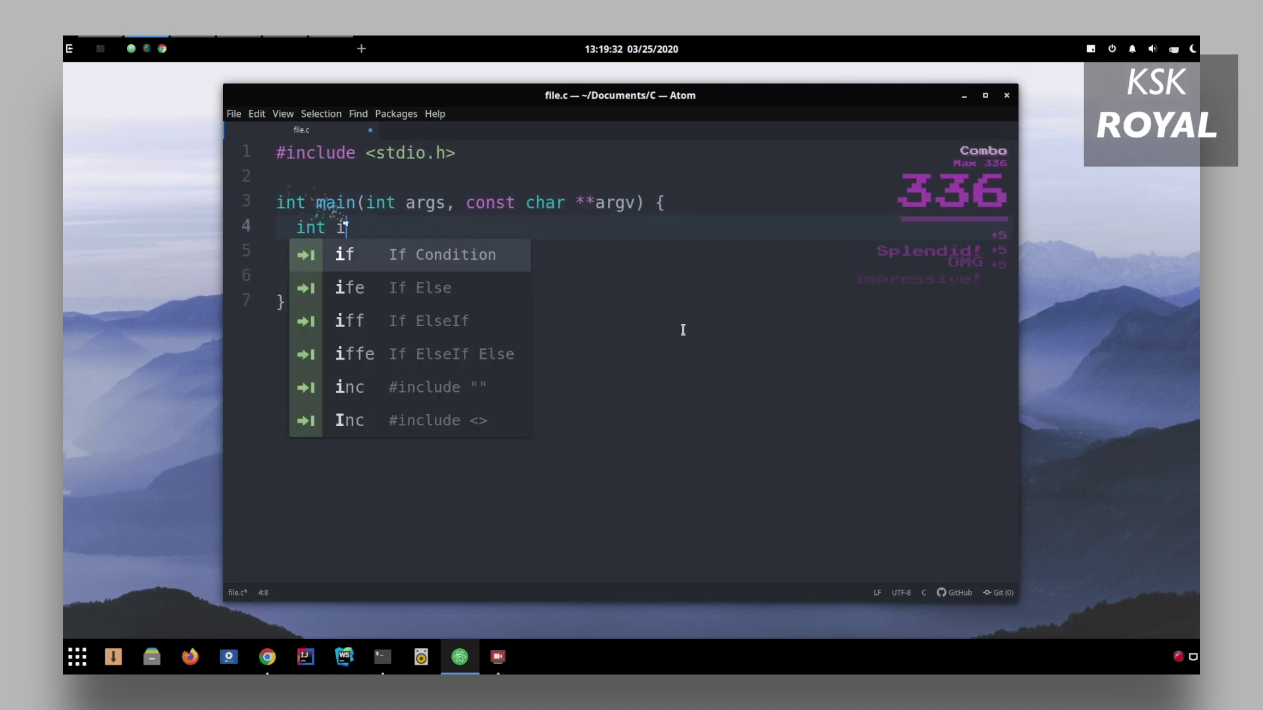
text( = 0;)
key(Return)
key(Return)
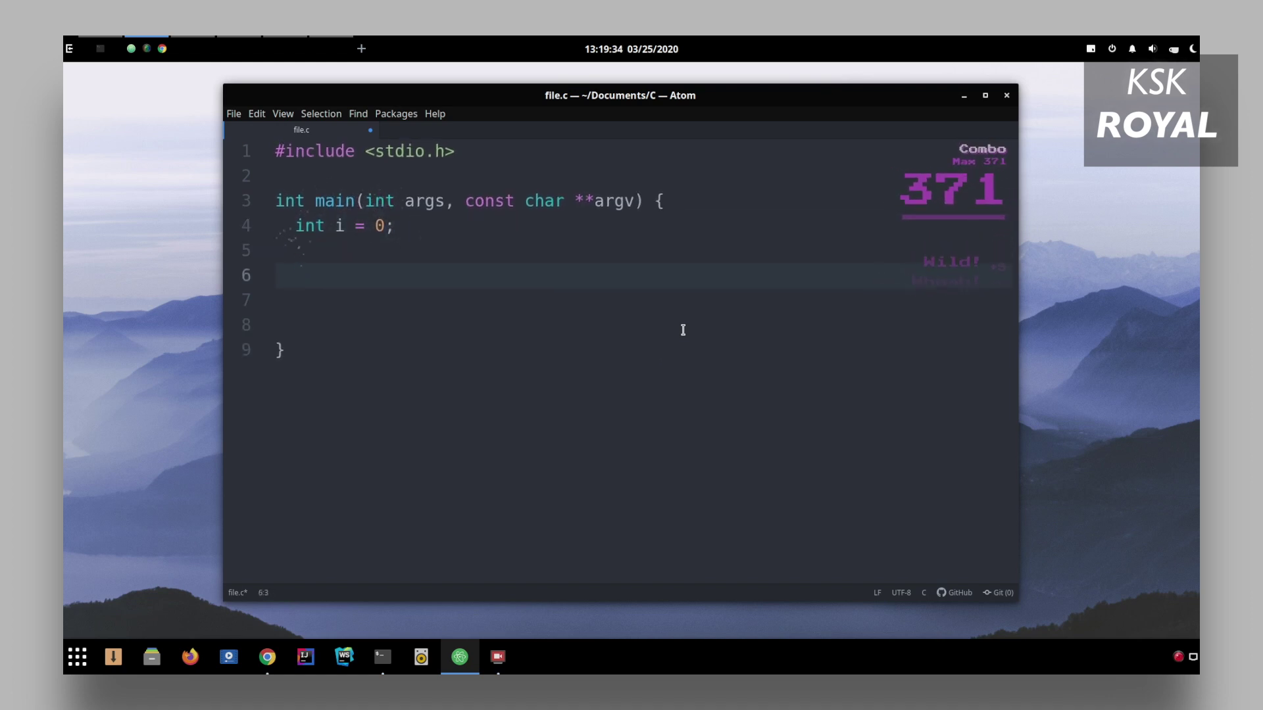
- Add a while (i < args) loop printing each argv[i] as "Argument[%d] containts" and incrementing i
text(while())
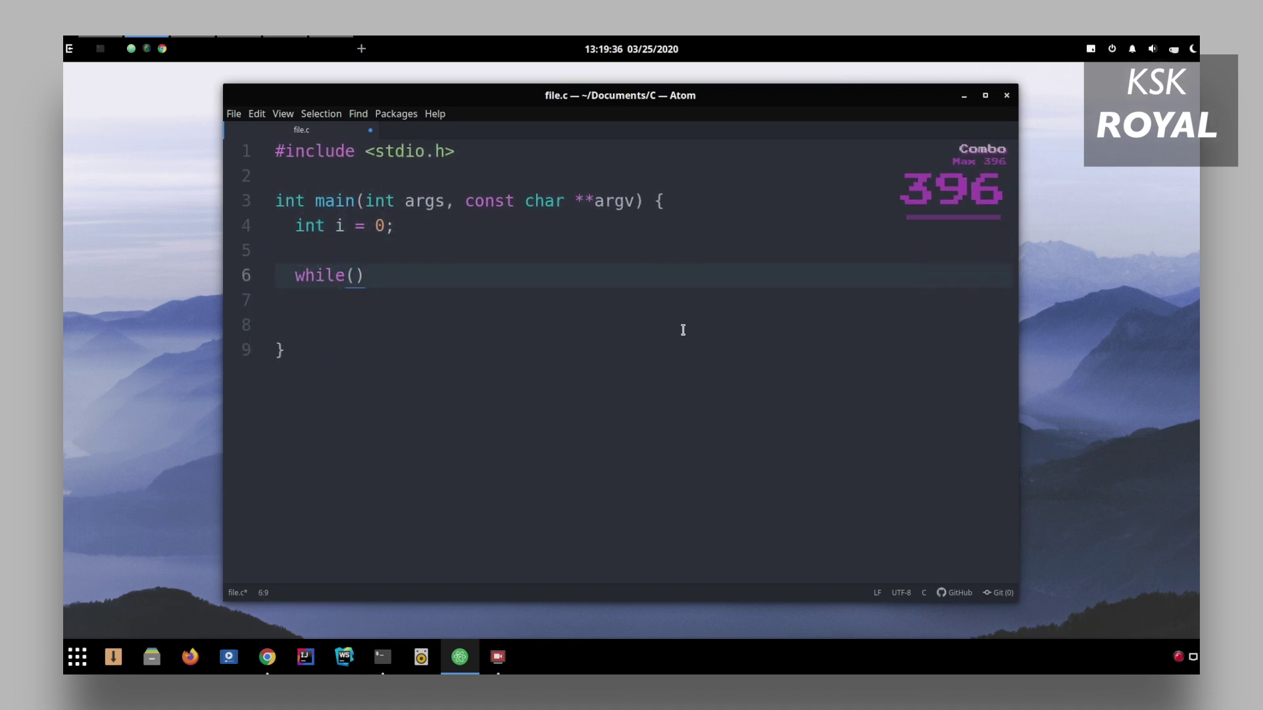
text(o)
key(BackSpace)
text(i < ar)
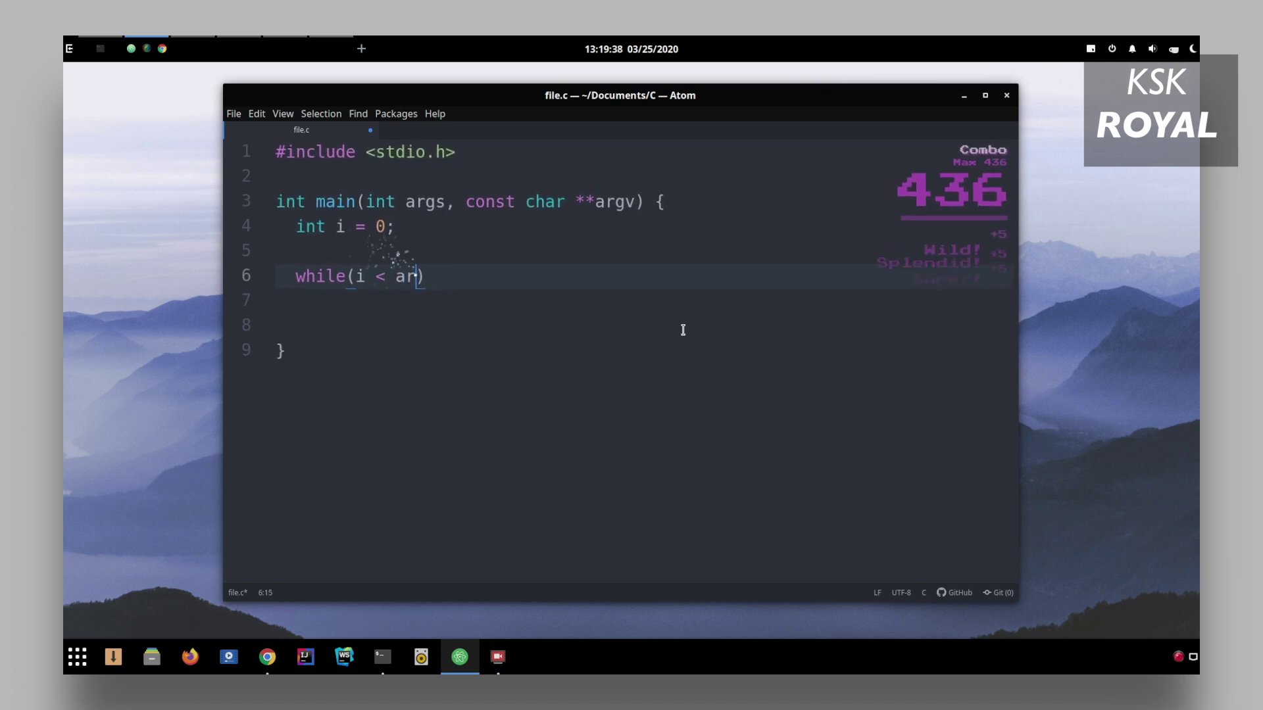
text(gs) {)
key(Return)
key(Return)
key(Return)
text(++i;)
key(Up)
text(printf)
key(Tab)
text(Argument[%d] containts: \"%s\"\n",)
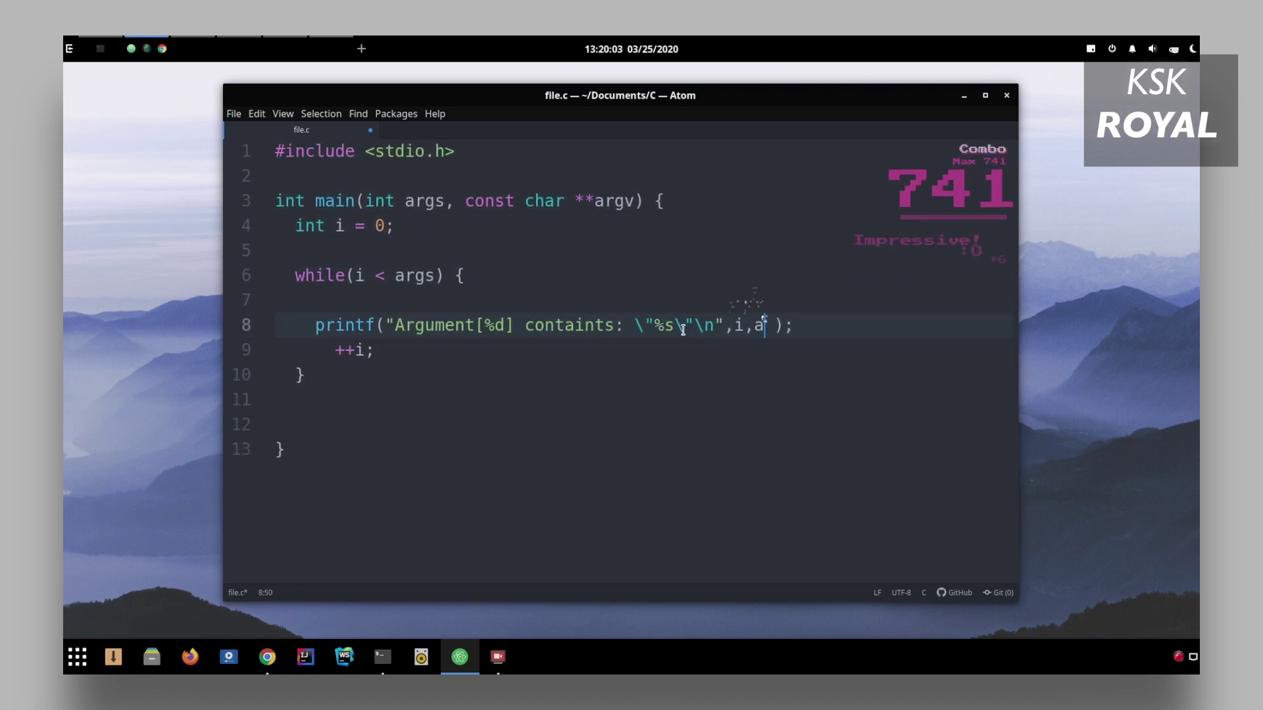
text(i)
key(Up)
key(ctrl+shift+k)
- Add return 0 and a printf of "Total Arguments Passed To Main Function - %d" with args
key(Down)
key(Down)
key(Down)
key(Down)
key(Return)
text(return o;)
key(Up)
text(printf("Total Arguments Passed To Main Function - %d\)
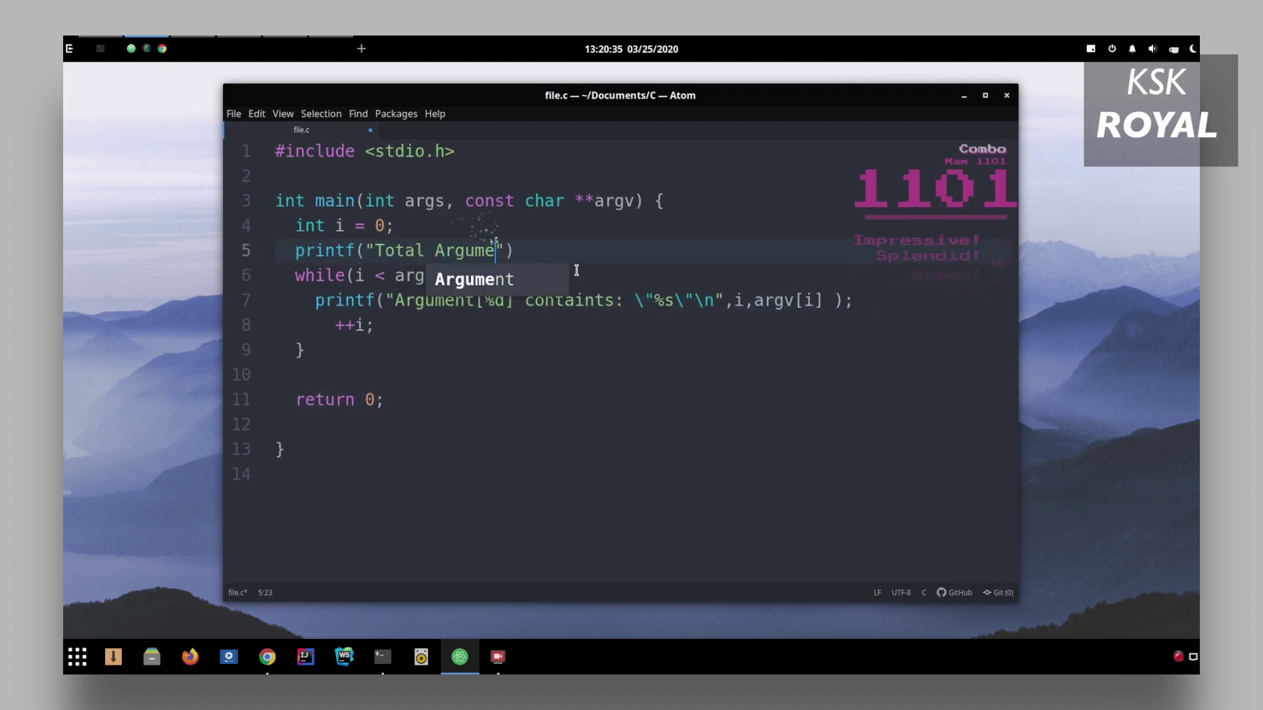
text(n",args);)
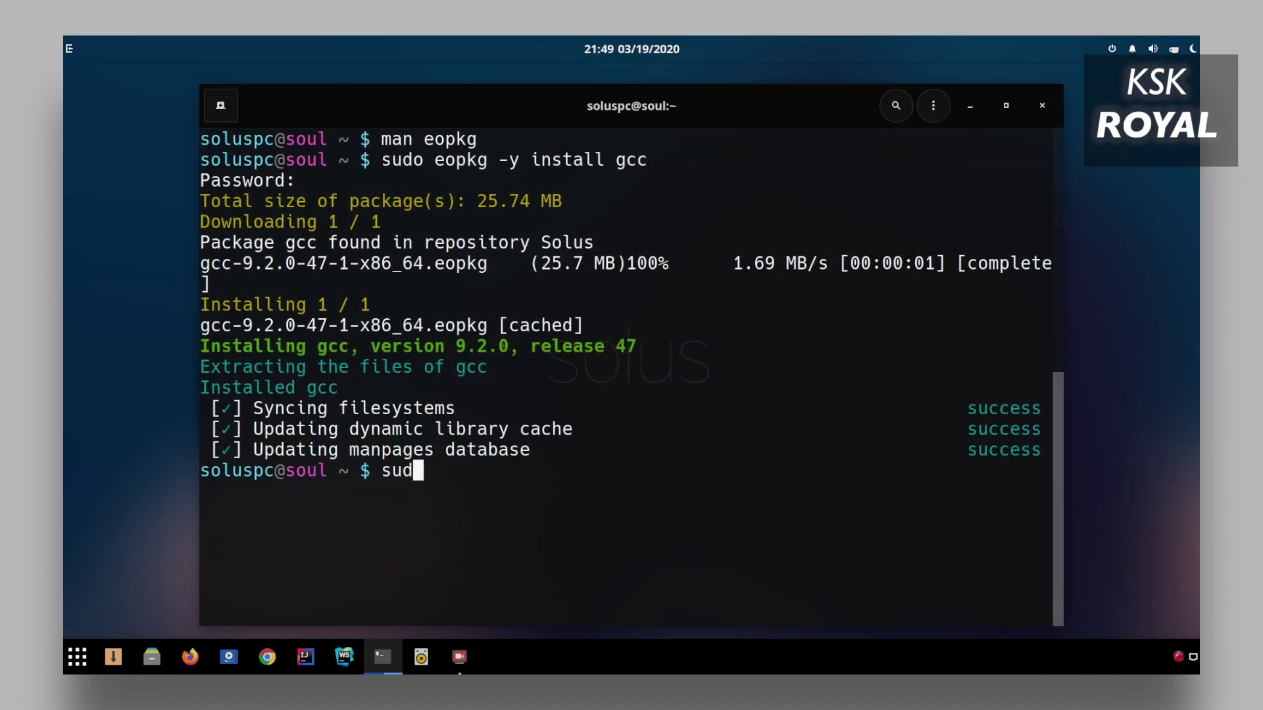
- Install the sl package with sudo eopkg -y install sl, then clear the terminal
text(o eopkg 0)
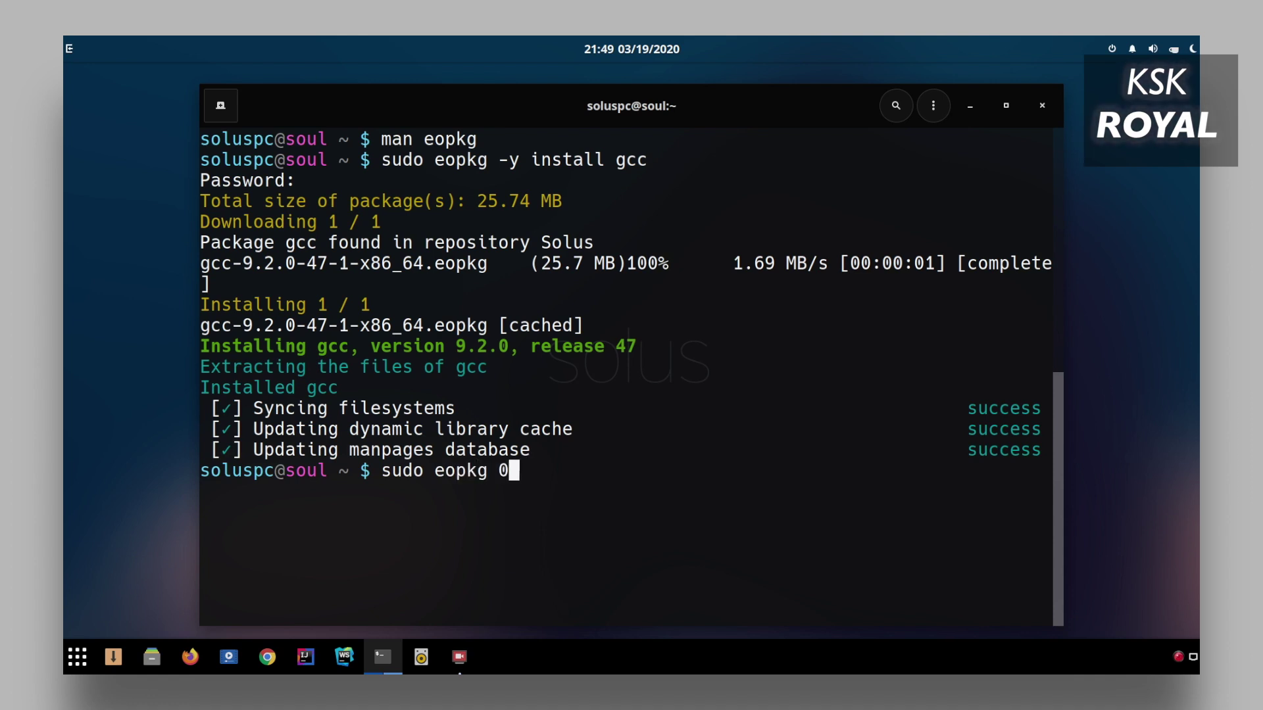
key(BackSpace)
text(-y inst)
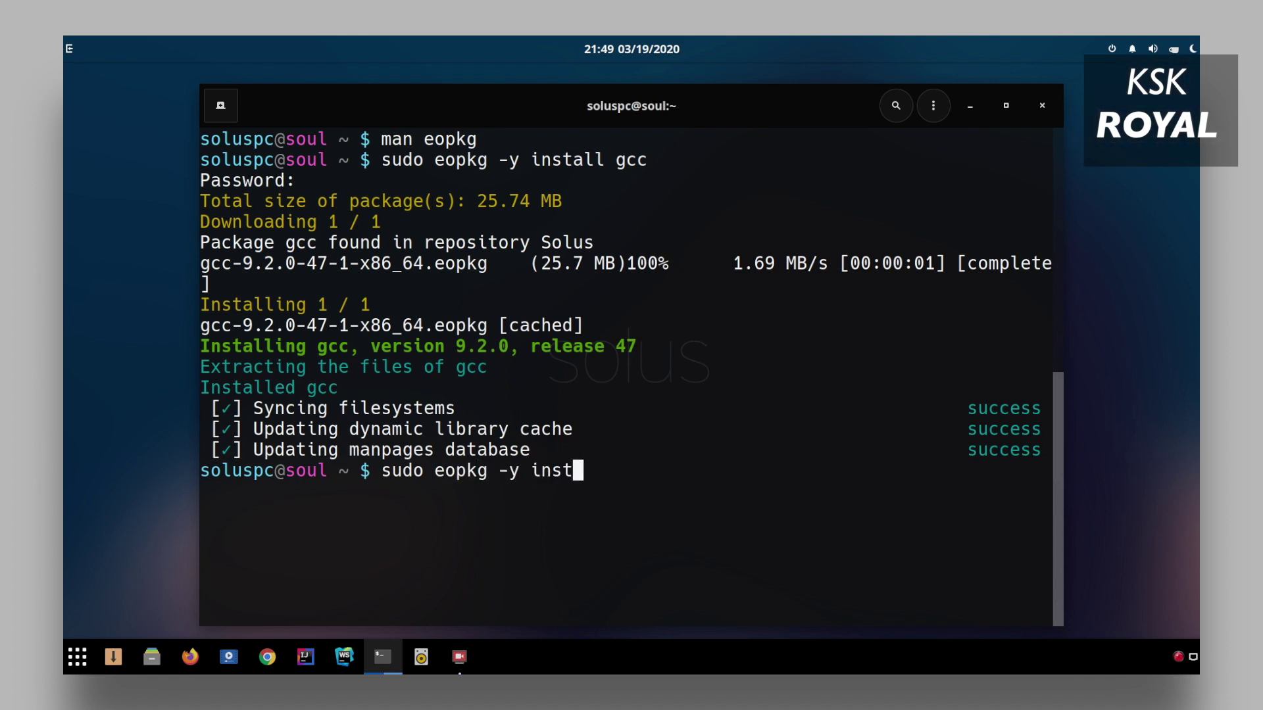
text(all sl)
key(Return)
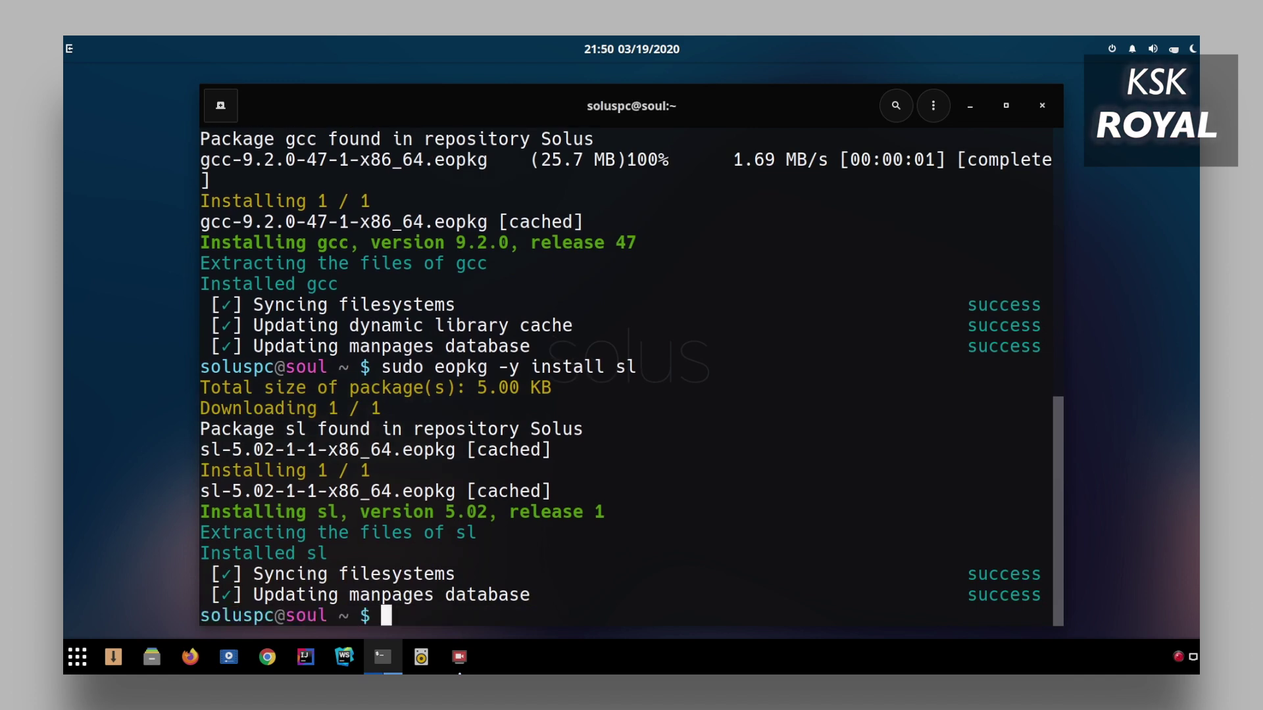
text(clear)
key(Return)
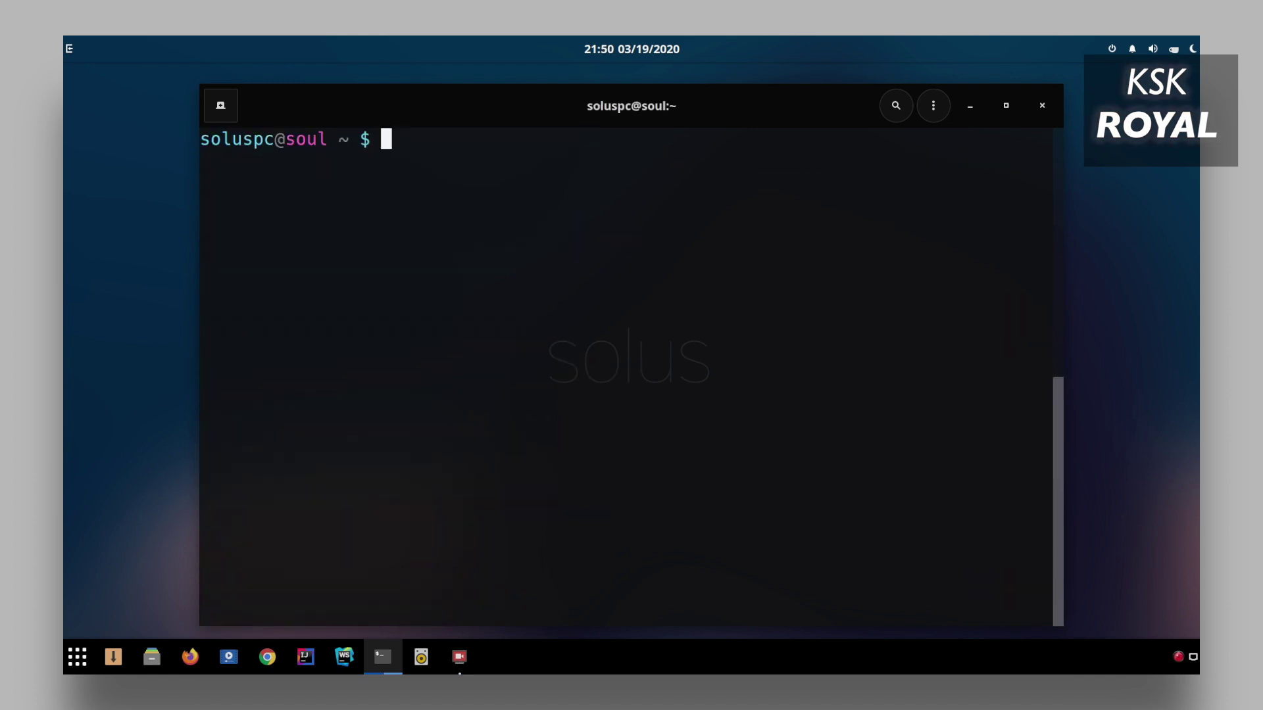
- Run the sl train animation, clear, and print kernel release 5.4.12-144.current with uname -r
text(sl)
key(Return)
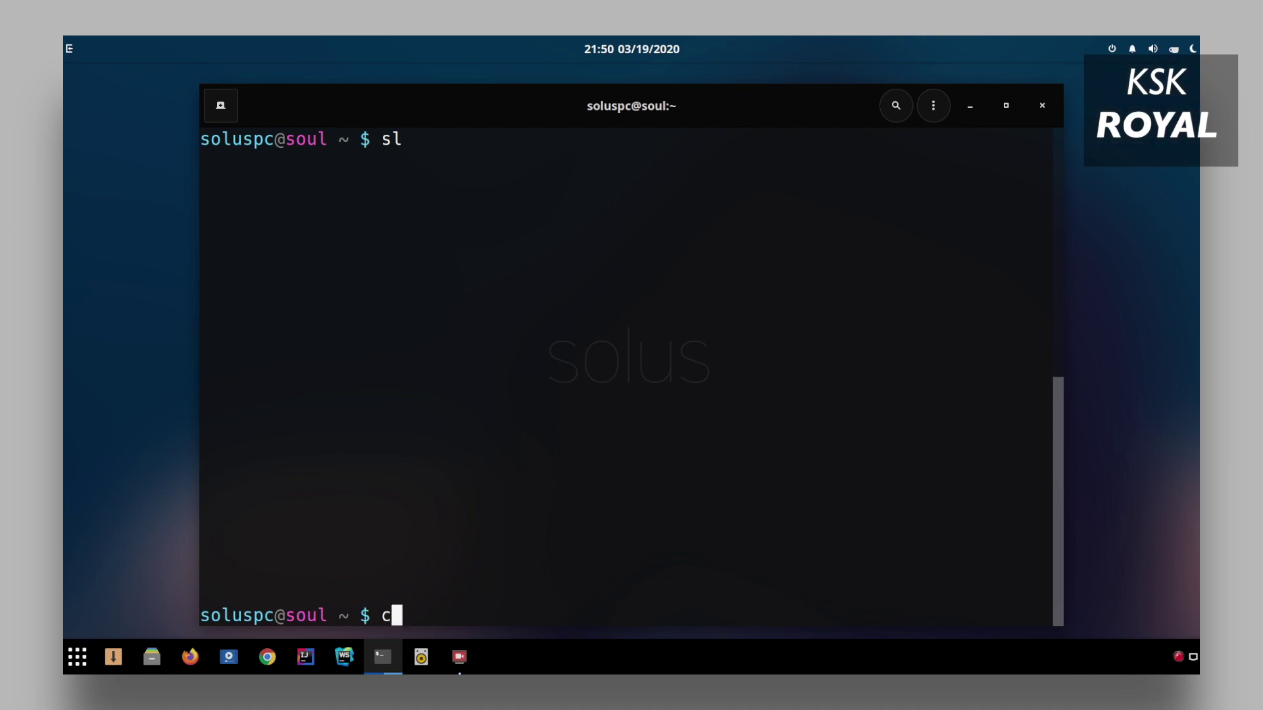
text(ear)
key(Return)
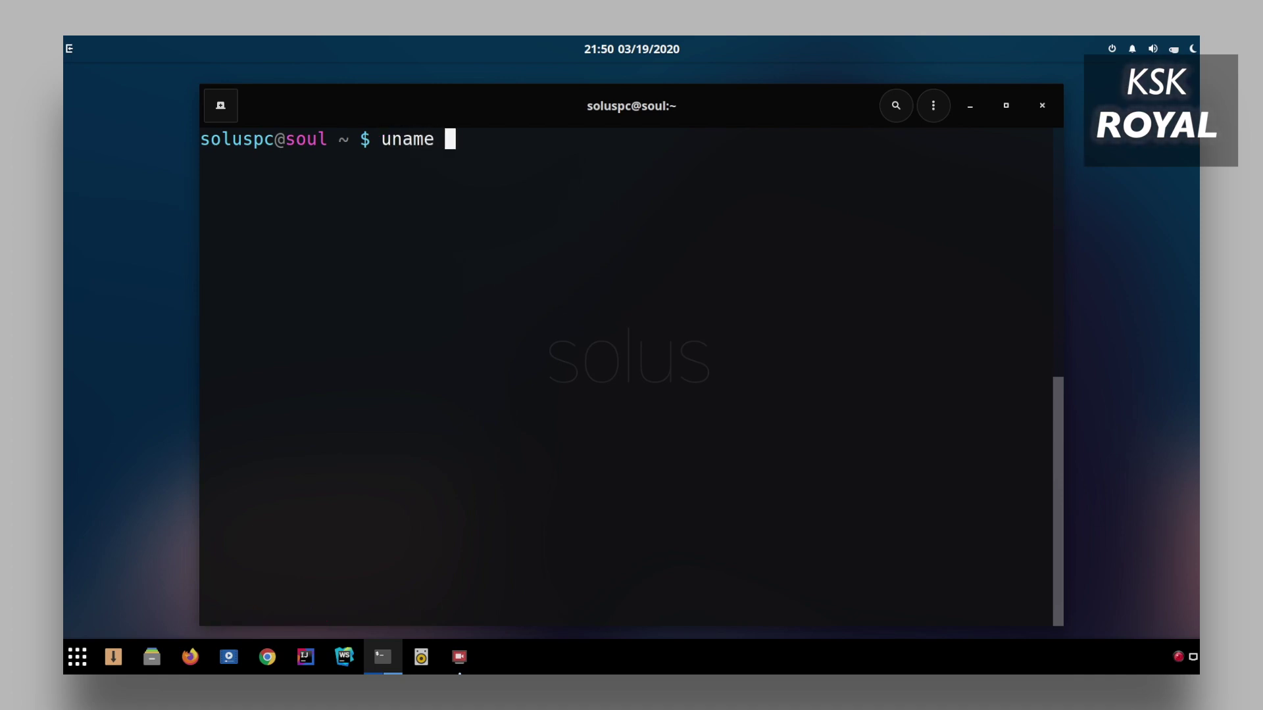
key(Return)
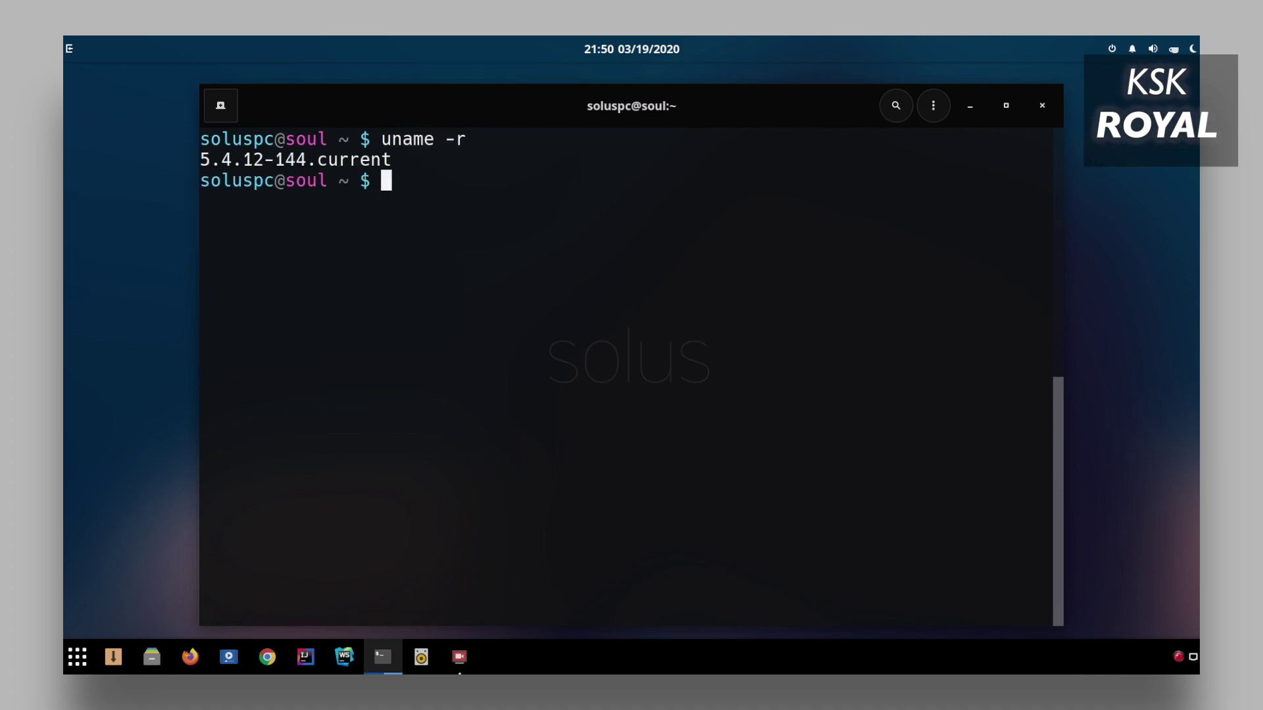